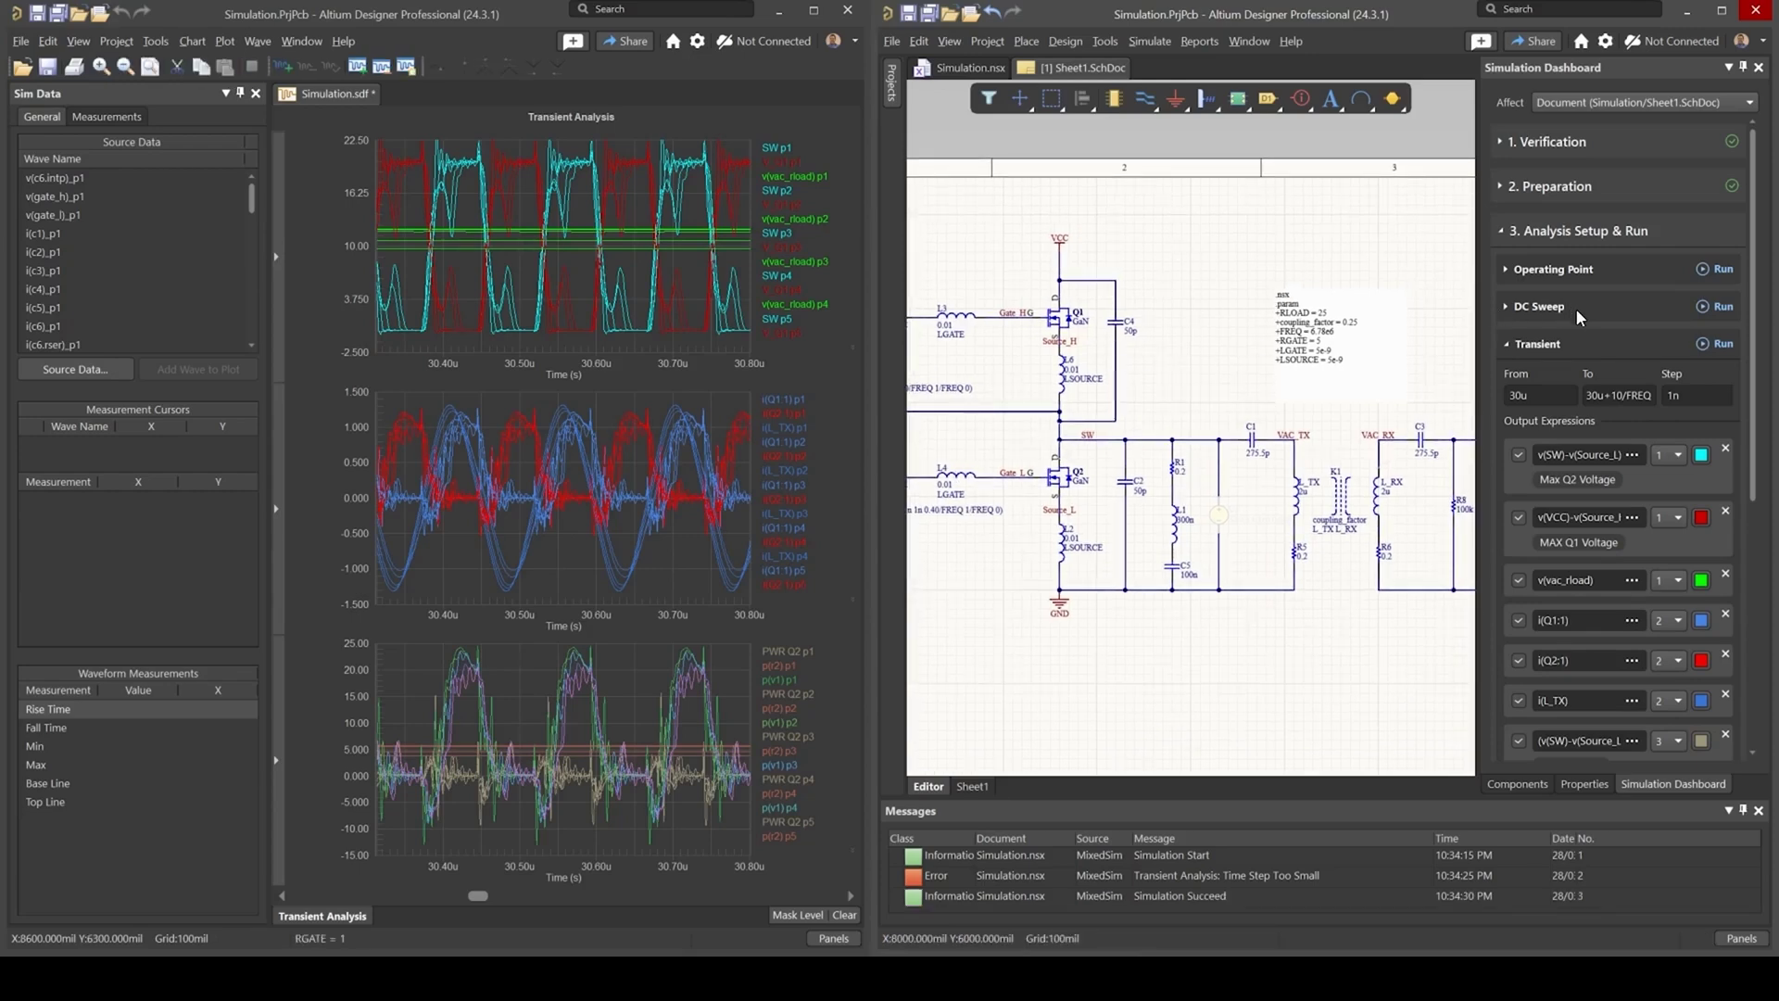
# - Review the transient output expressions, advanced options and sweep settings in the Simulation Dashboard
pyautogui.scroll(-5, 1557, 345)
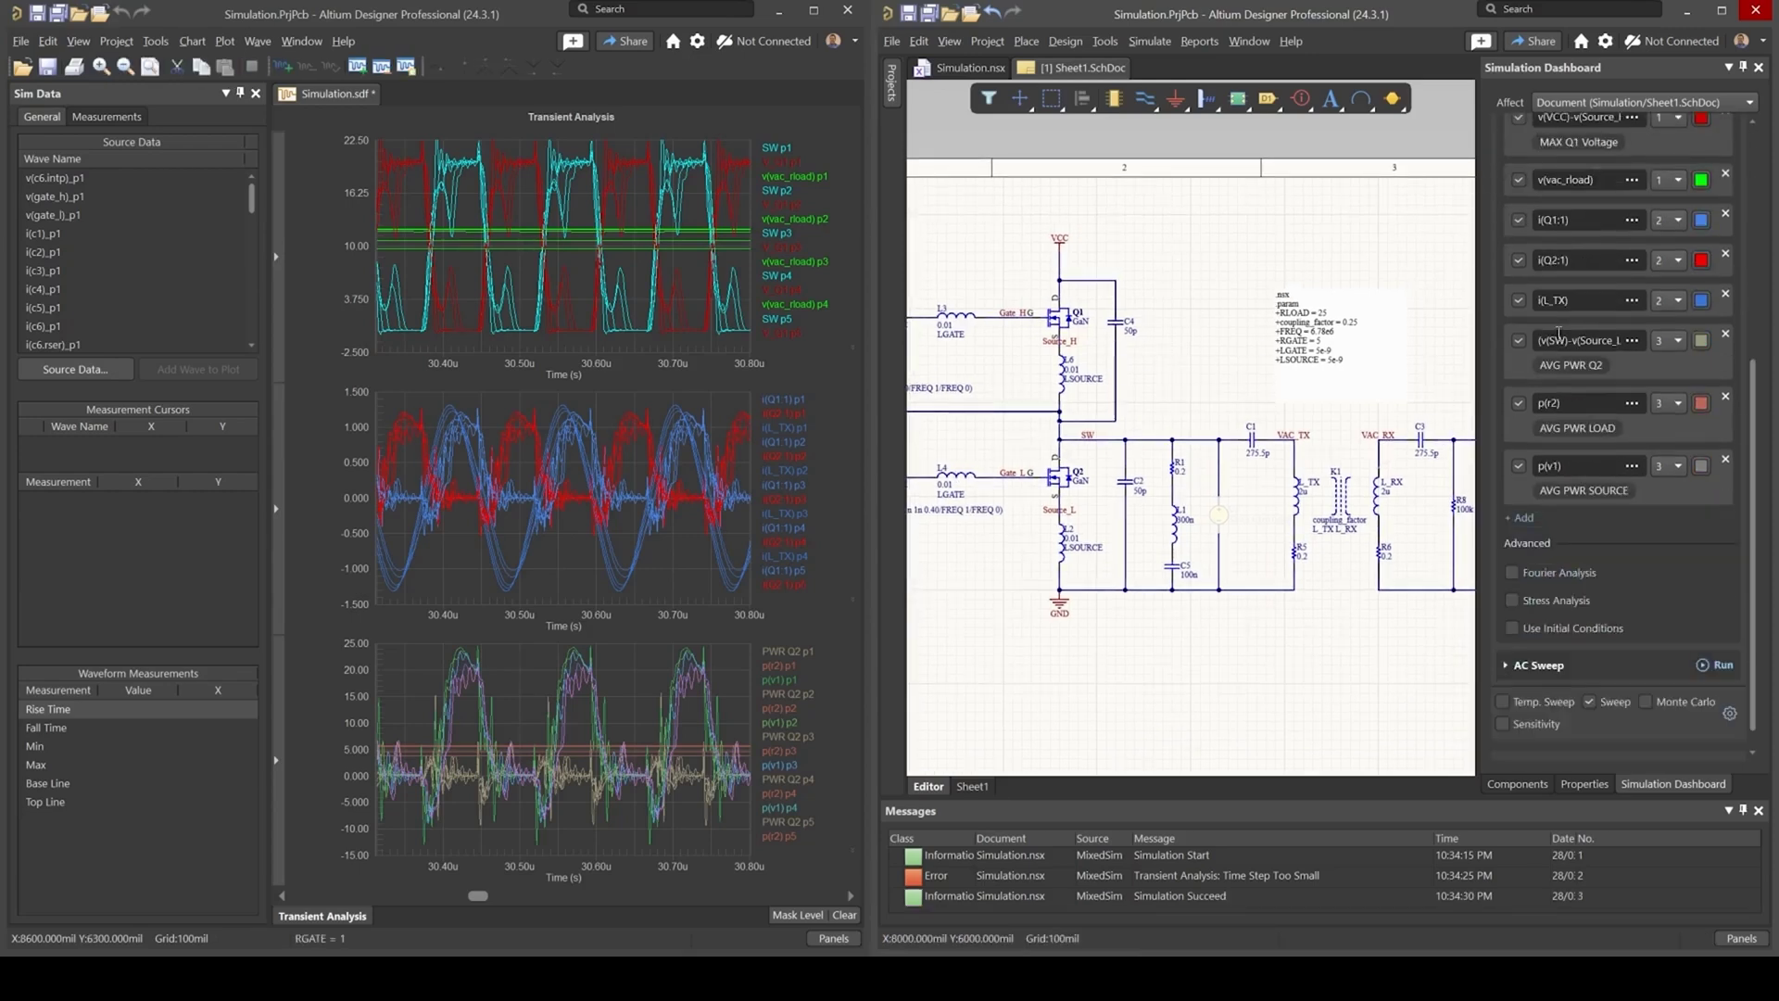
pyautogui.scroll(-1, 1581, 451)
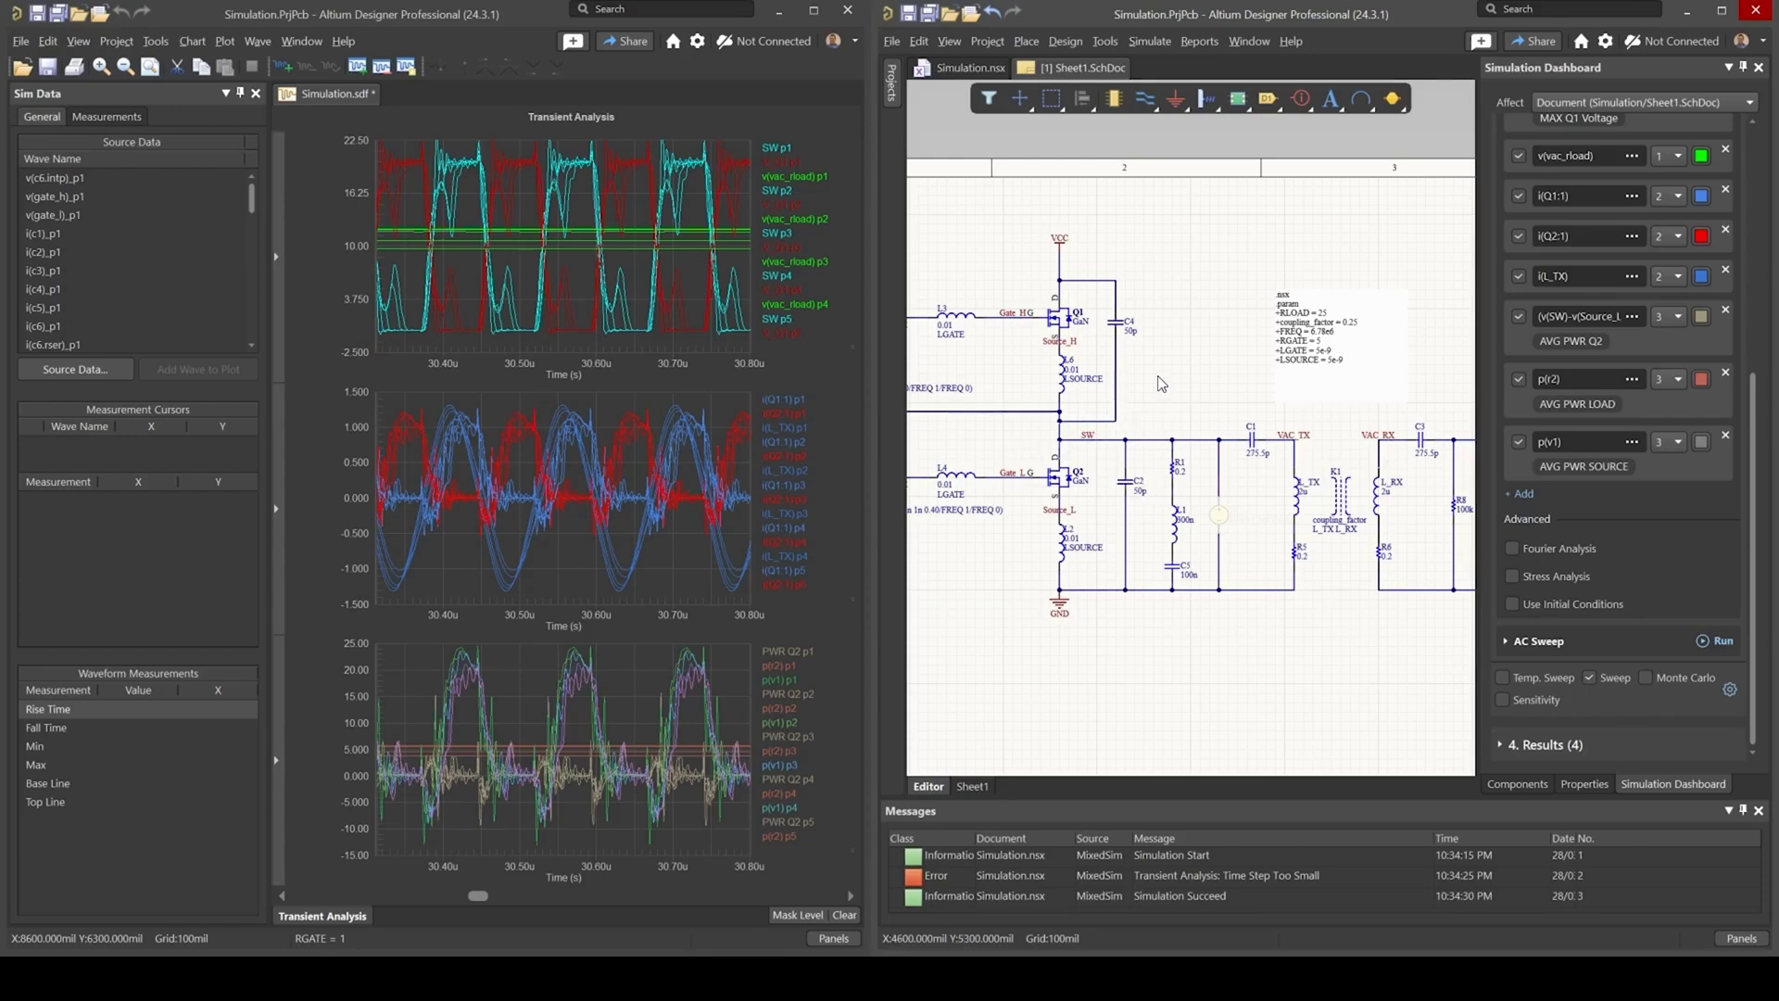
pyautogui.moveTo(1158, 376); pyautogui.dragTo(1214, 445, button='right')
pyautogui.keyDown('ctrl'); pyautogui.scroll(-1, 1213, 422); pyautogui.keyUp('ctrl')
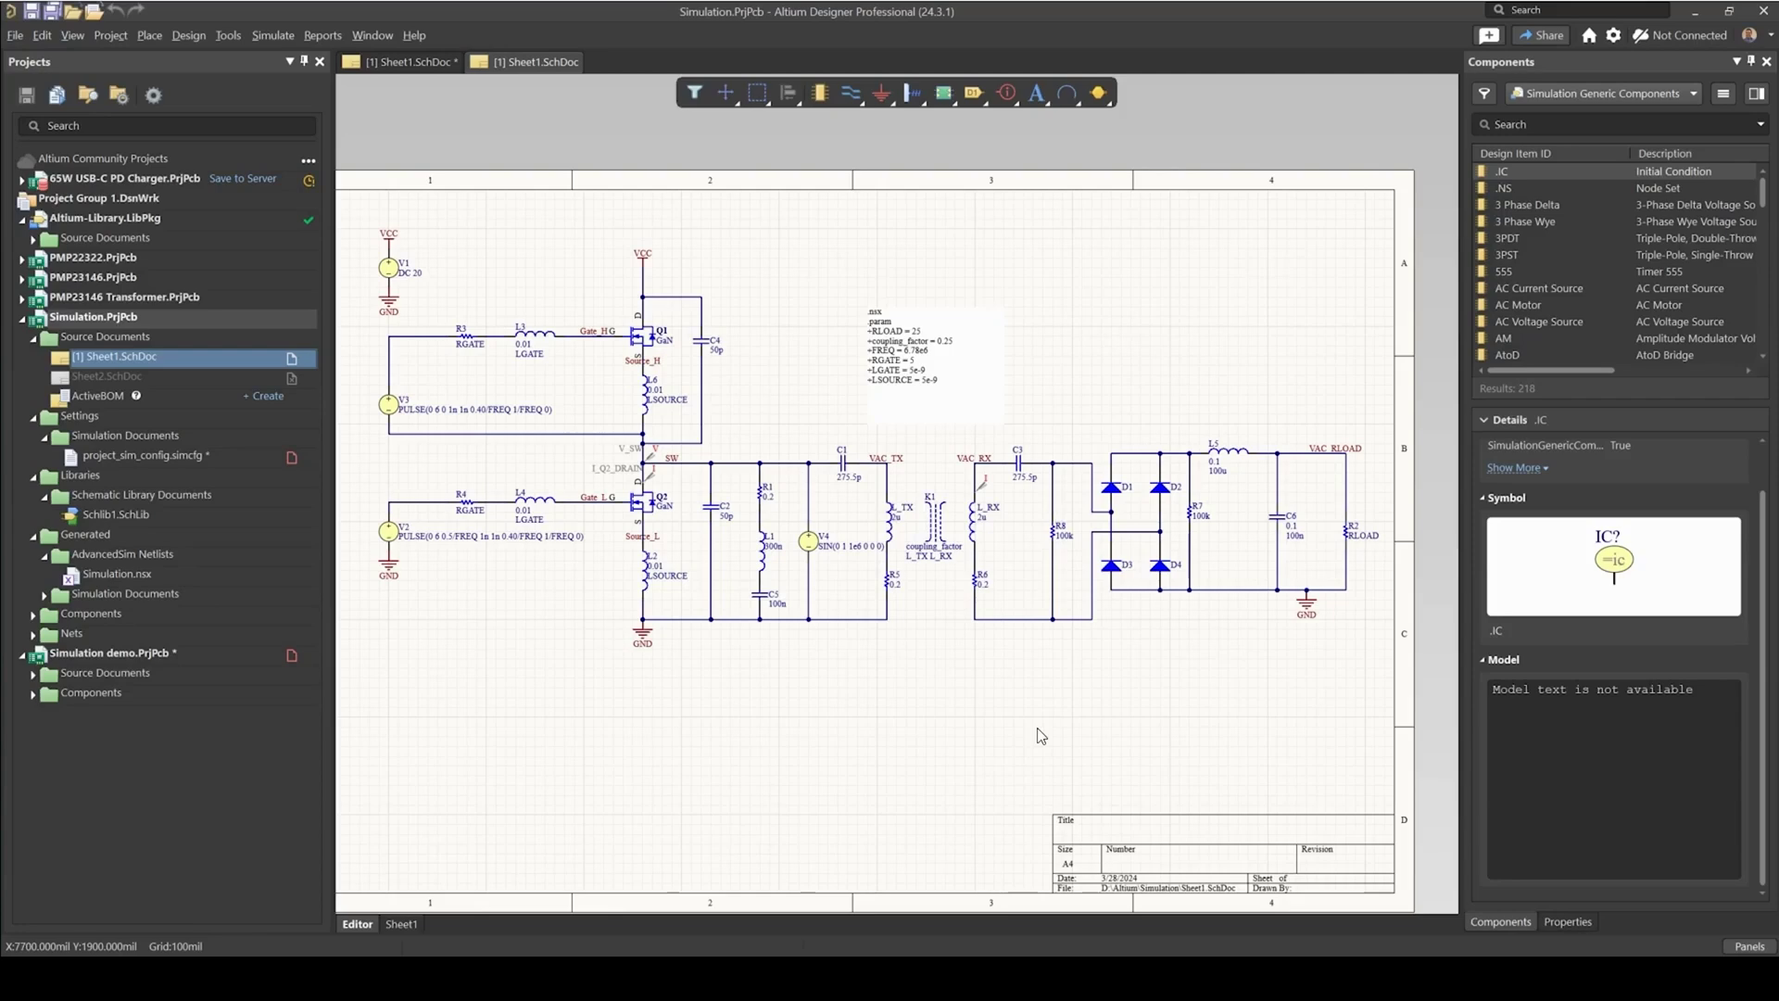
# - Examine the Simulation project's schematic from the half-bridge GaN switches through the coupled coils to the diode rectifier and load
pyautogui.keyDown('ctrl'); pyautogui.scroll(2, 763, 491); pyautogui.keyUp('ctrl')
pyautogui.keyDown('ctrl'); pyautogui.scroll(-3, 764, 491); pyautogui.keyUp('ctrl')
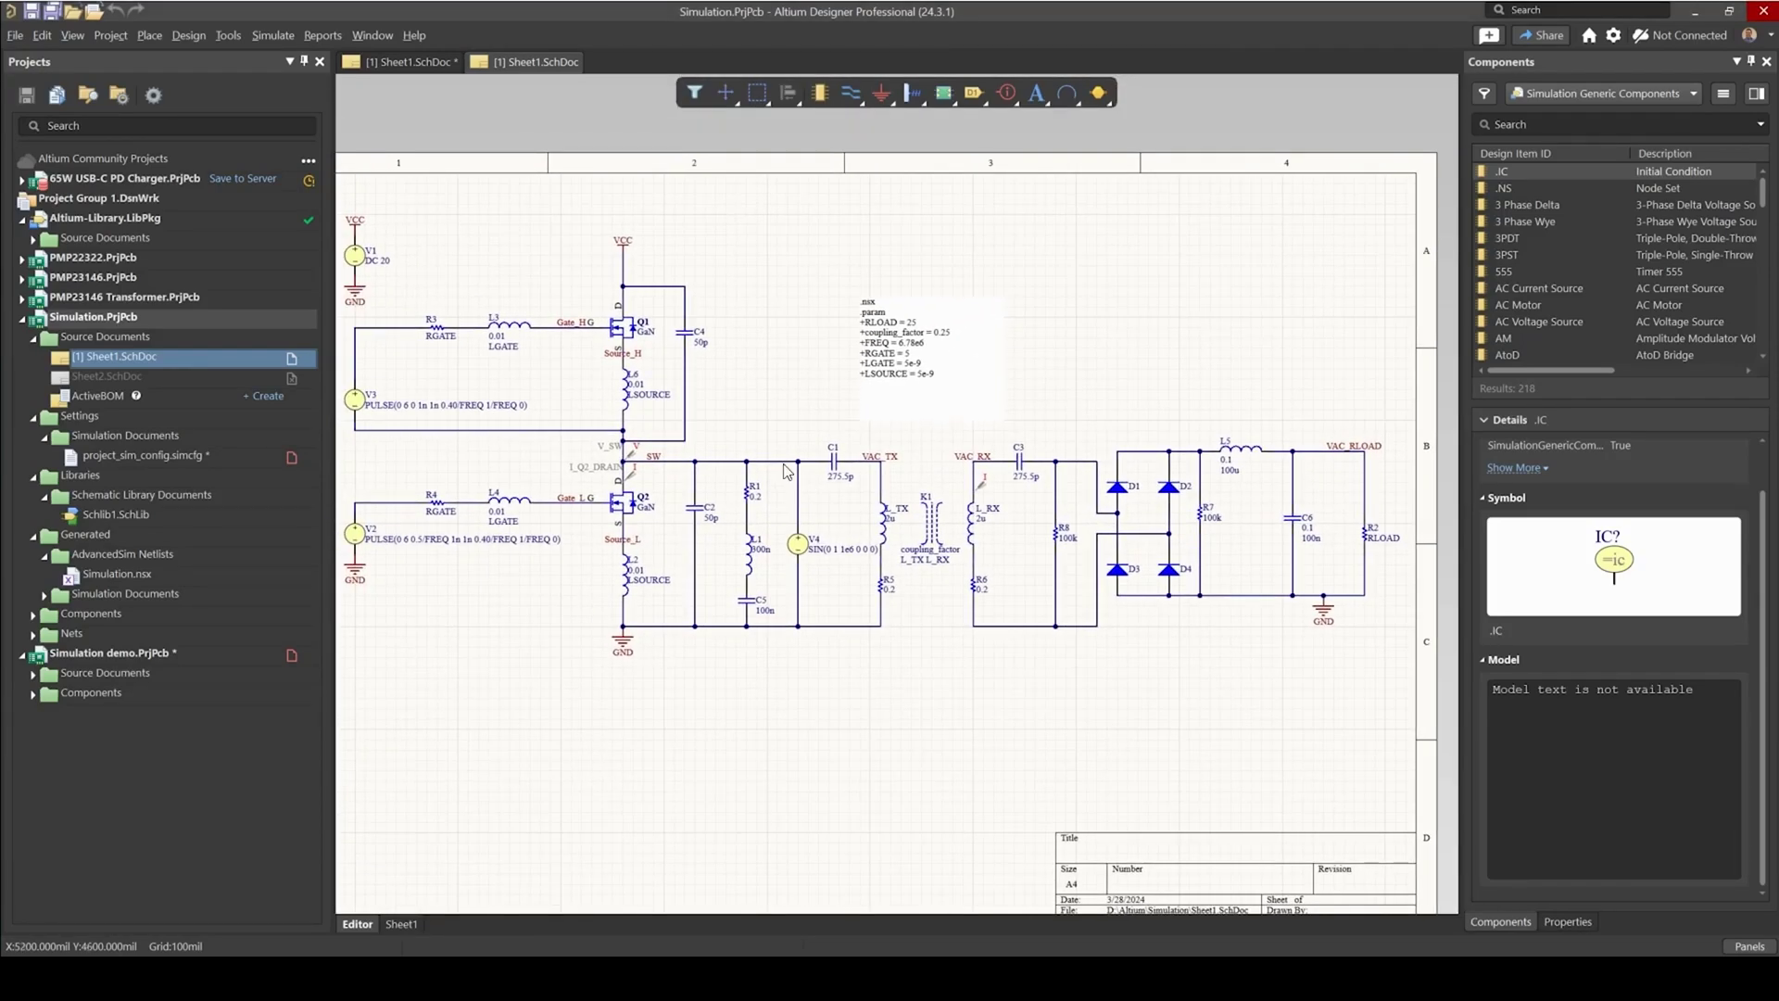
pyautogui.moveTo(774, 460)
pyautogui.mouseDown(button='right')
pyautogui.moveTo(885, 480)
pyautogui.moveTo(799, 454)
pyautogui.mouseUp(button='right')
pyautogui.moveTo(741, 357); pyautogui.dragTo(712, 340, button='right')
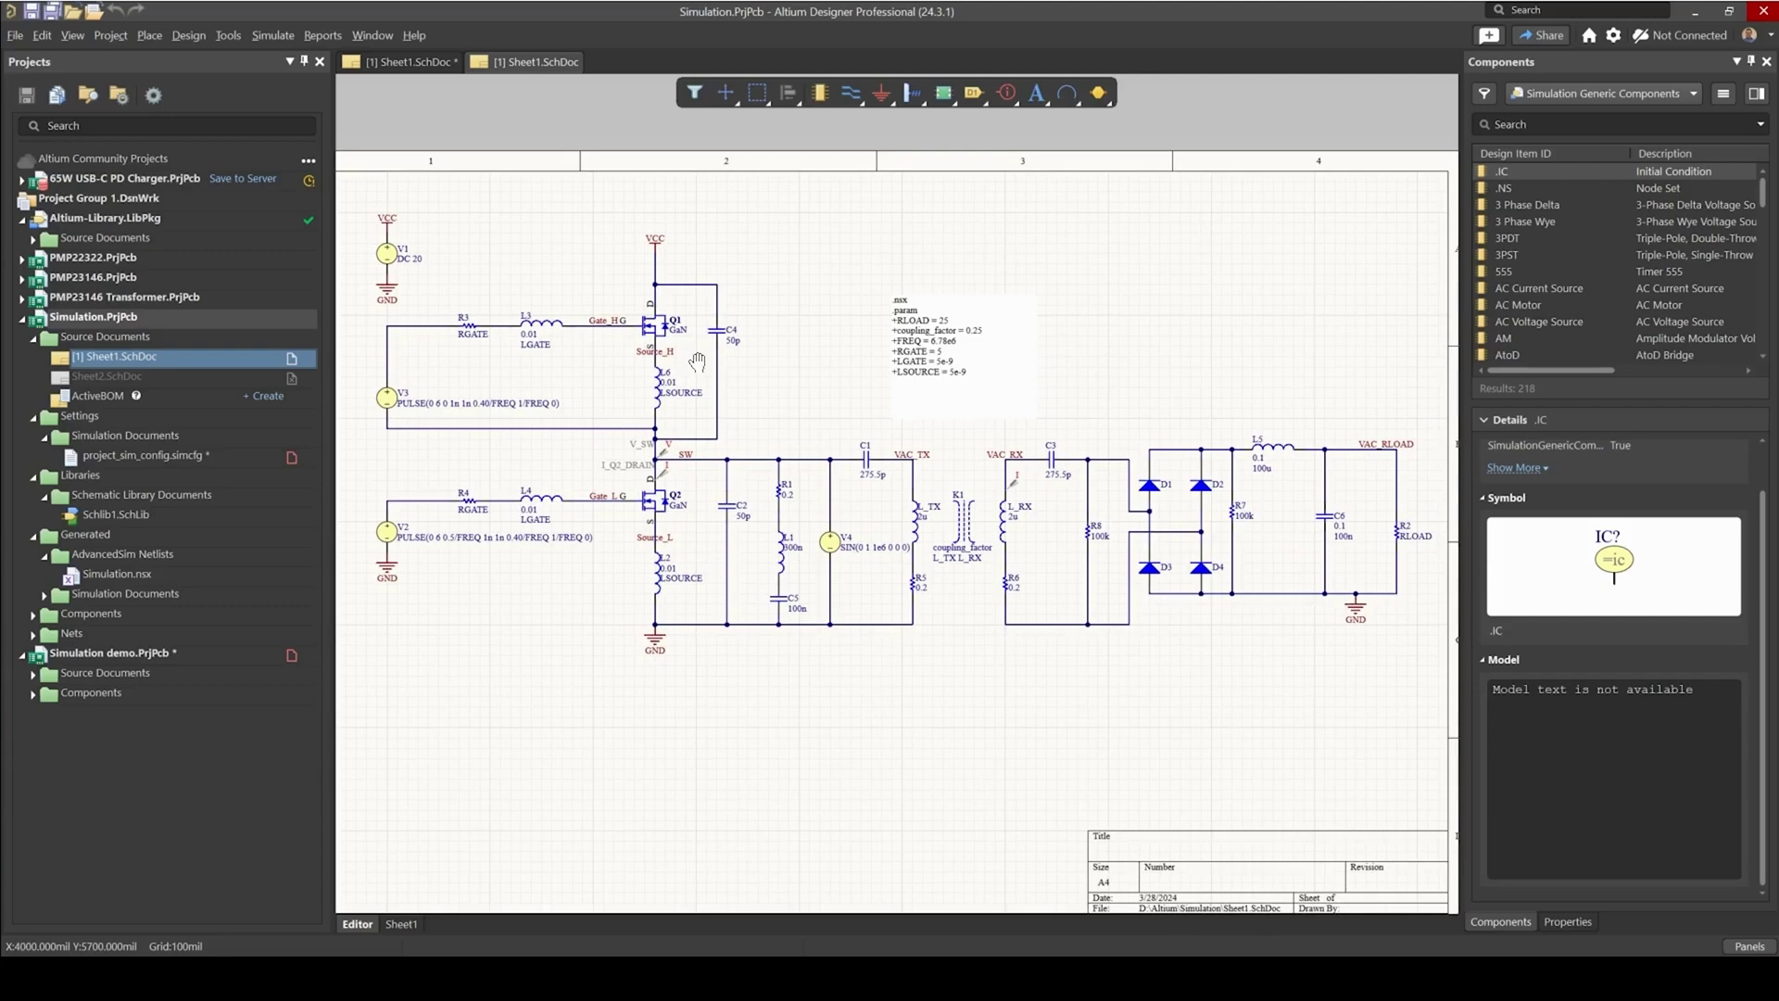
pyautogui.moveTo(841, 416); pyautogui.dragTo(700, 342, button='right')
pyautogui.keyDown('ctrl'); pyautogui.scroll(1, 761, 328); pyautogui.keyUp('ctrl')
pyautogui.keyDown('ctrl'); pyautogui.scroll(1, 699, 339); pyautogui.keyUp('ctrl')
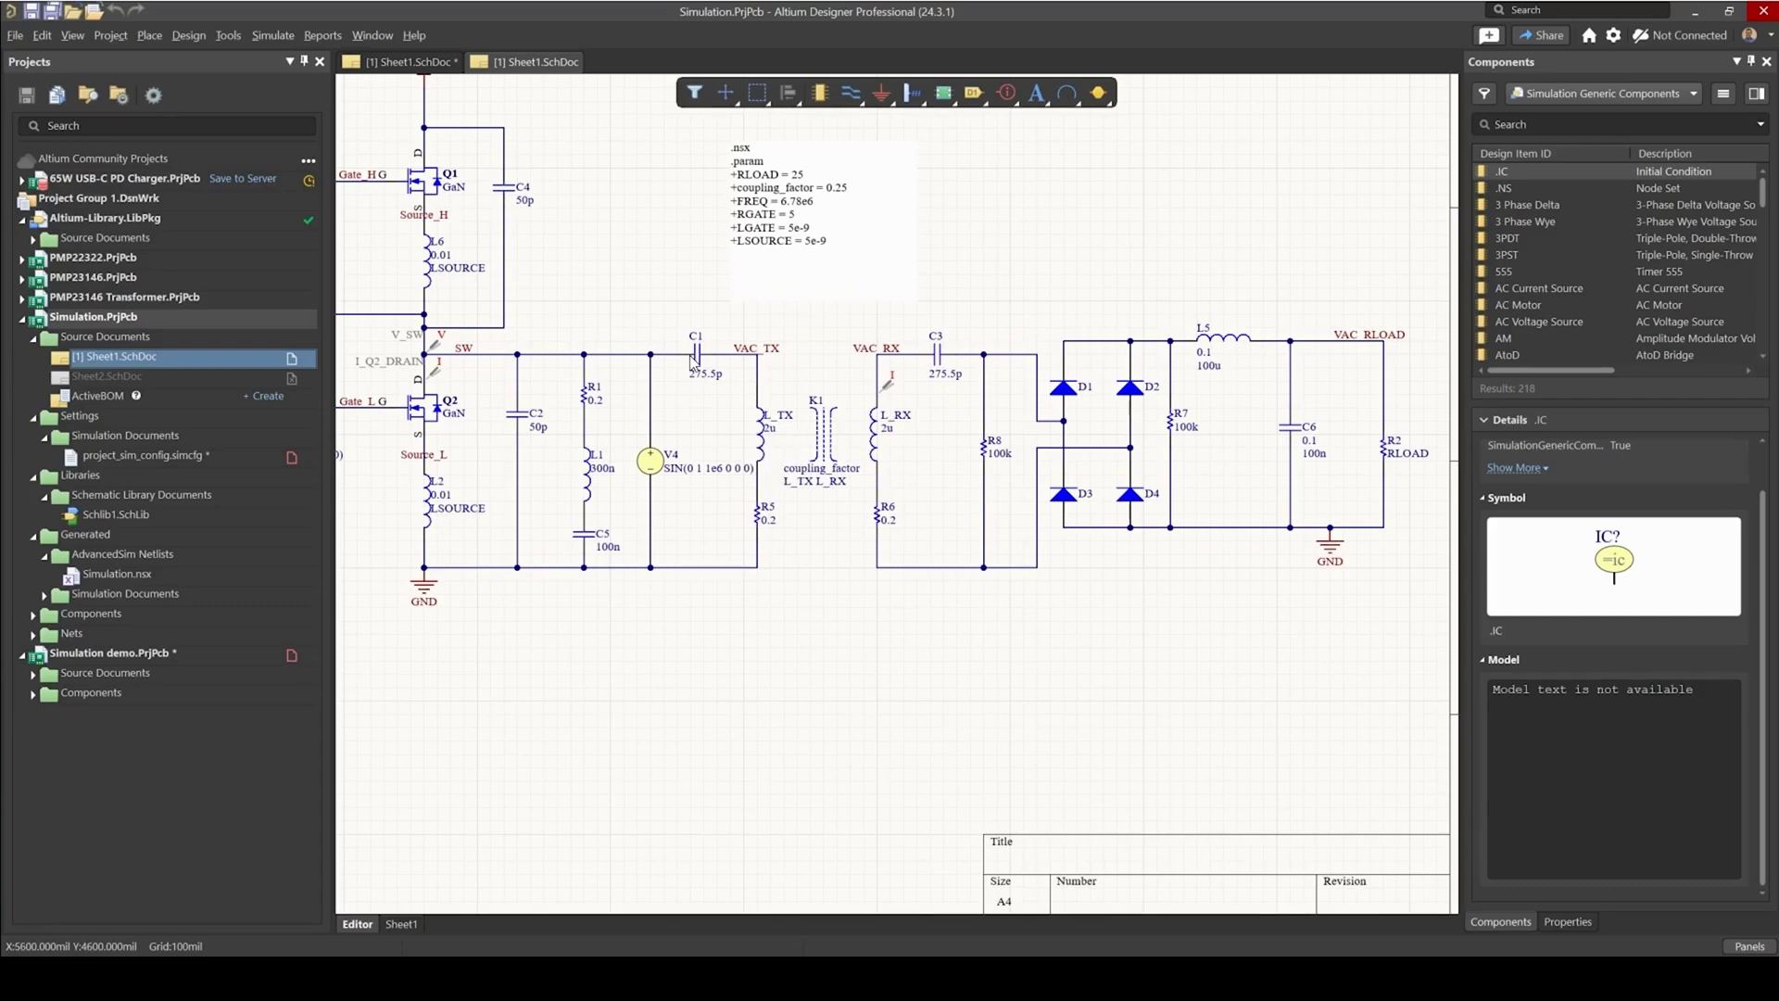
pyautogui.moveTo(969, 409); pyautogui.dragTo(811, 417, button='right')
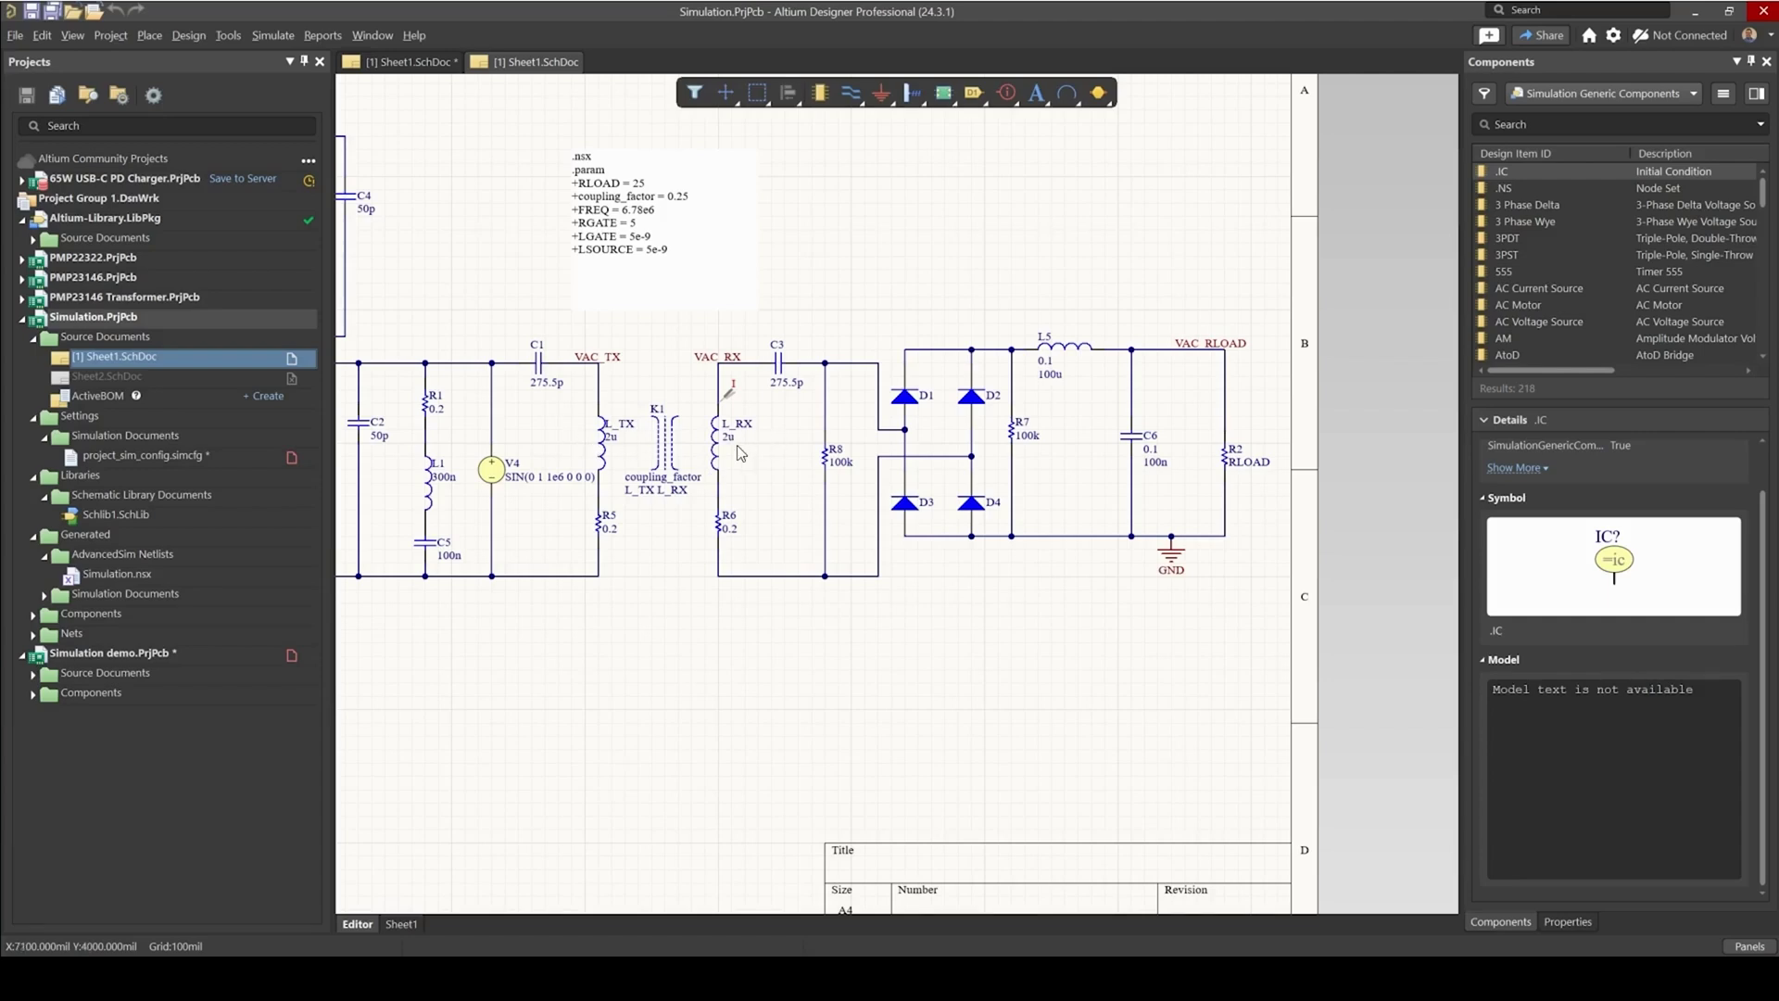
pyautogui.moveTo(846, 409); pyautogui.dragTo(752, 429, button='right')
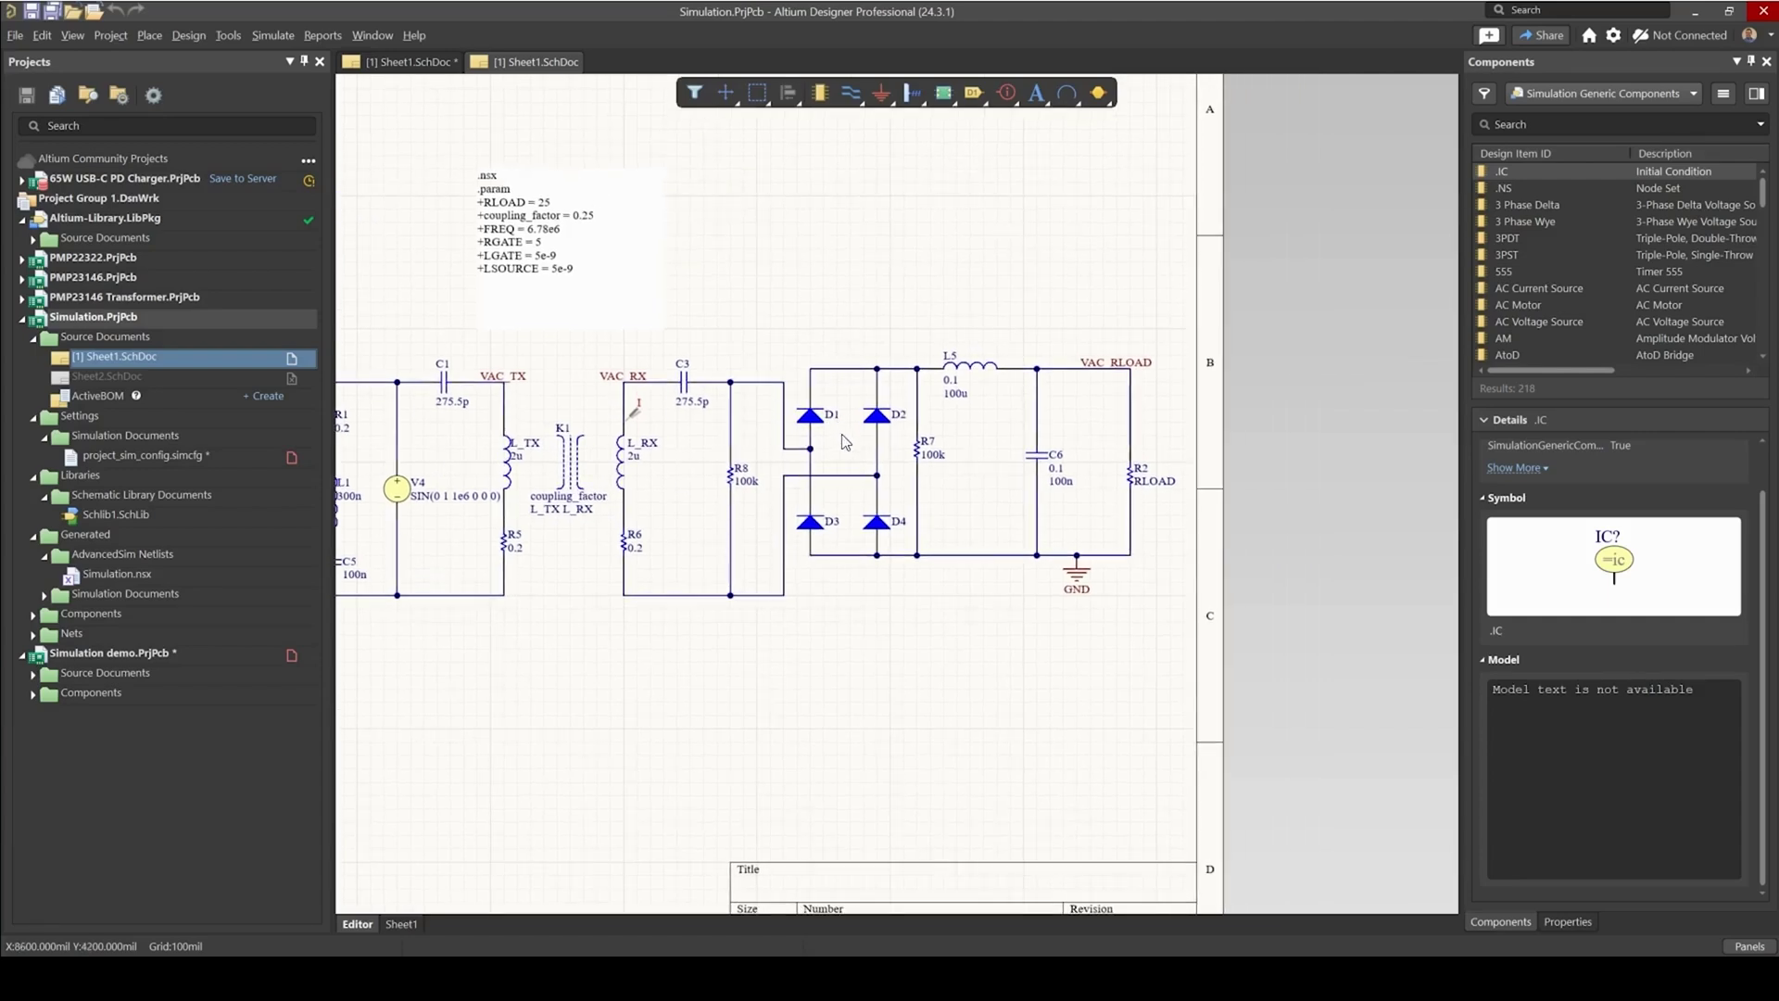
pyautogui.moveTo(954, 371); pyautogui.dragTo(867, 353, button='right')
pyautogui.moveTo(649, 435); pyautogui.dragTo(925, 432, button='right')
pyautogui.keyDown('ctrl'); pyautogui.scroll(-2, 926, 429); pyautogui.keyUp('ctrl')
pyautogui.moveTo(518, 345); pyautogui.dragTo(697, 370, button='right')
pyautogui.keyDown('ctrl'); pyautogui.scroll(-3, 697, 375); pyautogui.keyUp('ctrl')
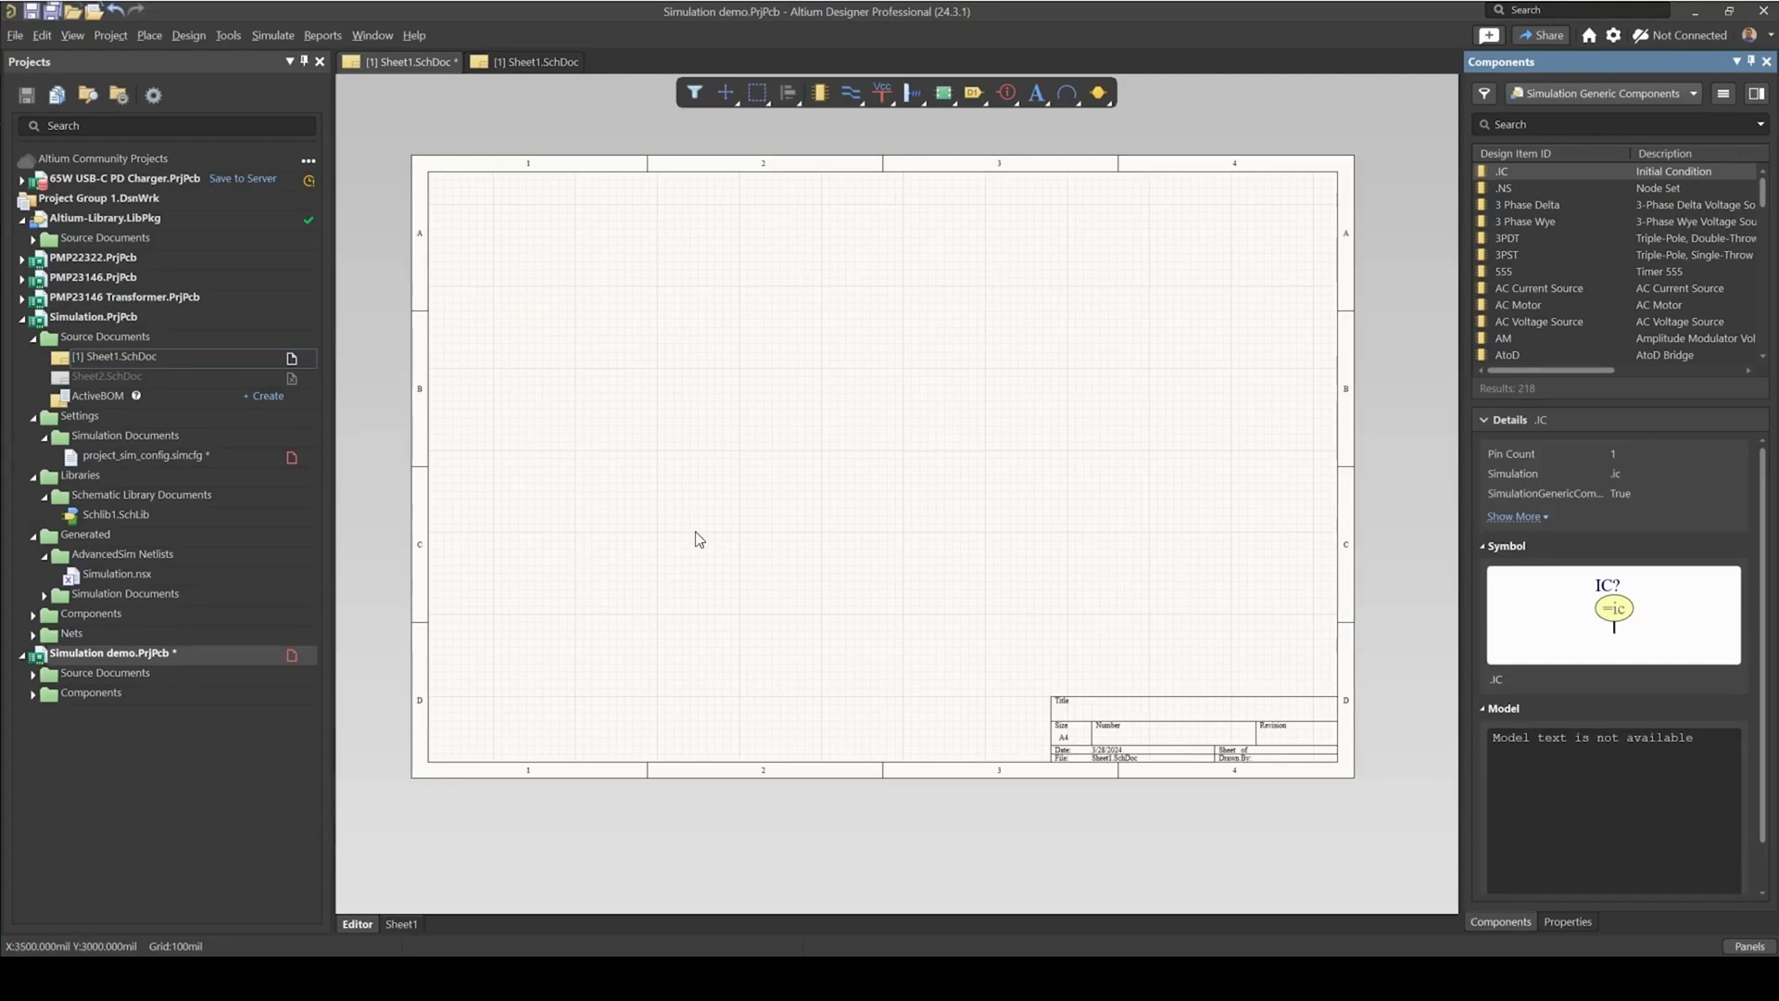
# - Look through the components of Altium-Library.IntLib, and return to the Simulation Generic Components library
pyautogui.scroll(1, 821, 449)
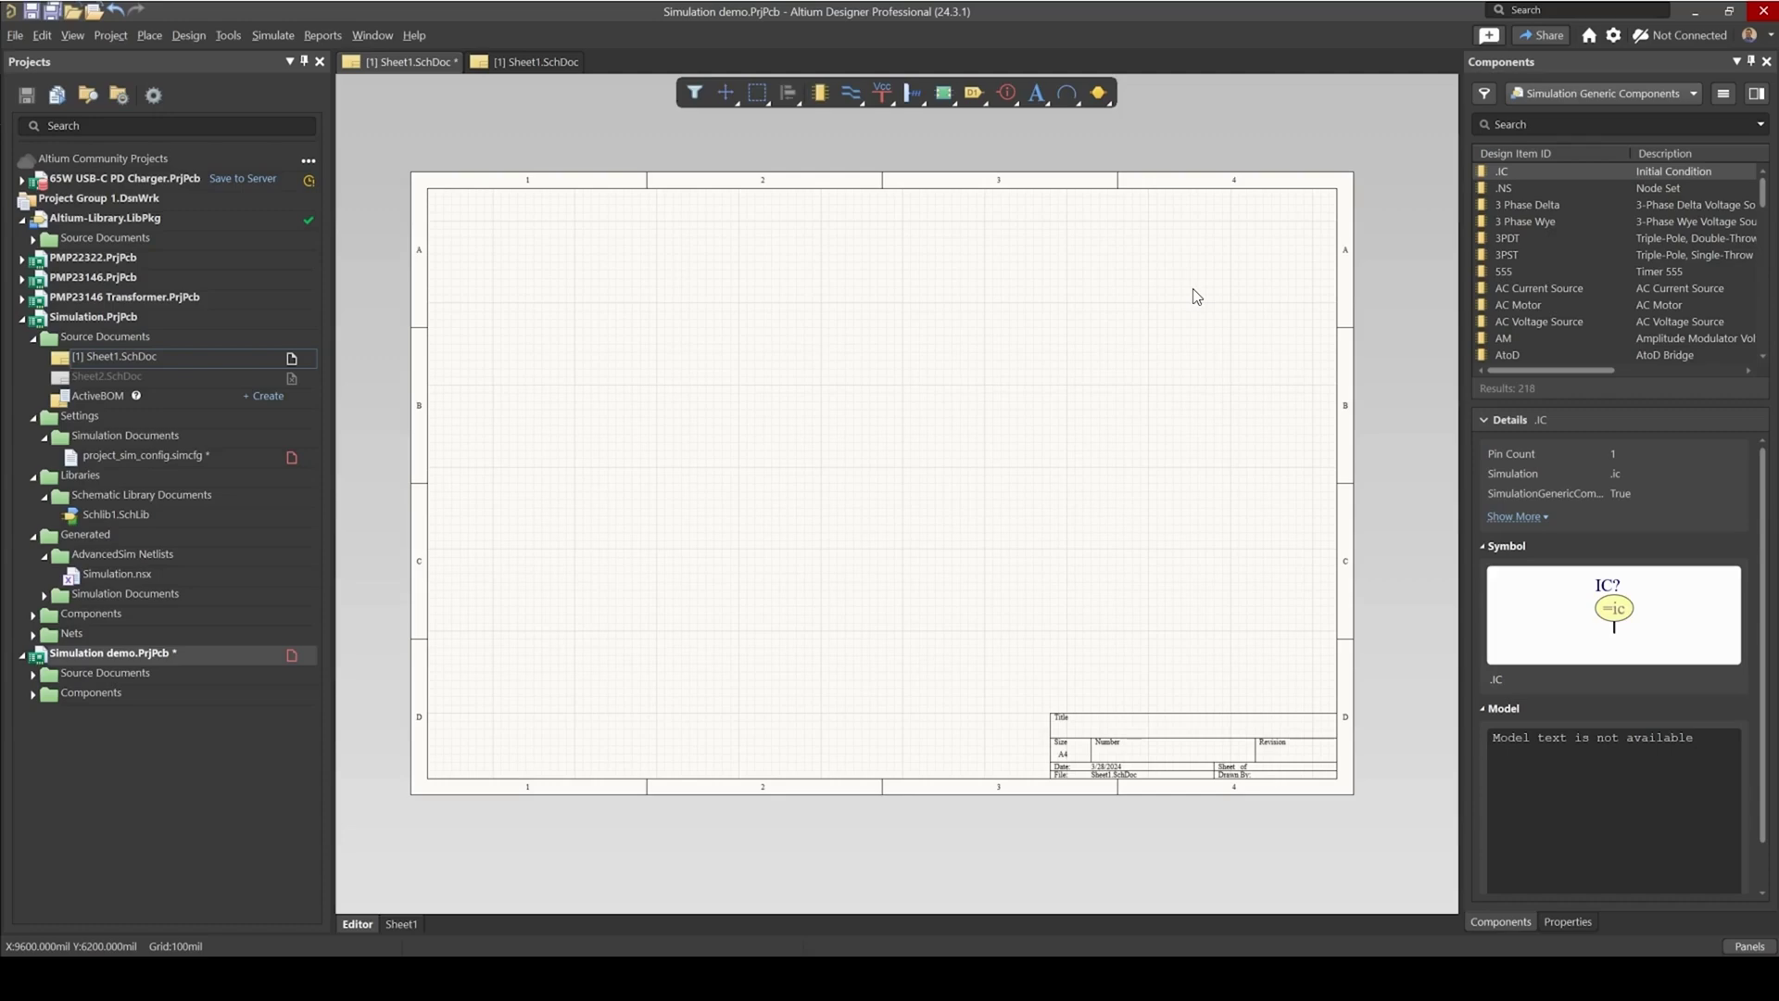
pyautogui.click(1569, 96)
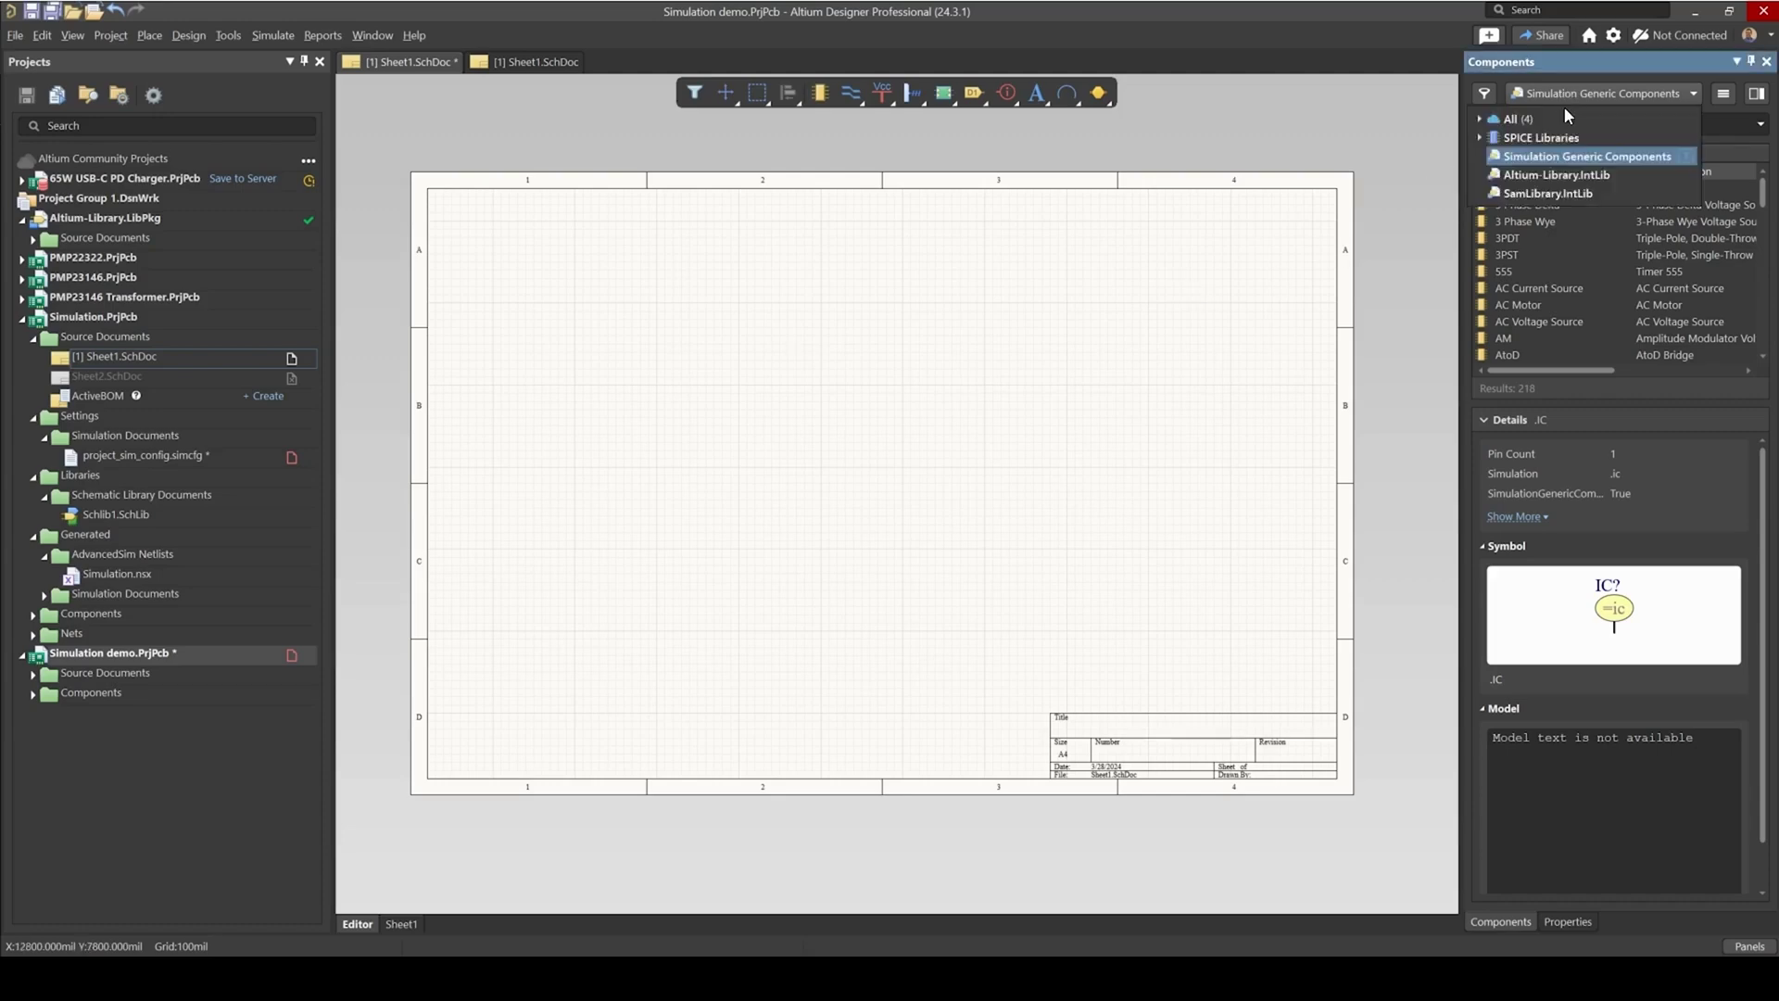
pyautogui.click(1562, 179)
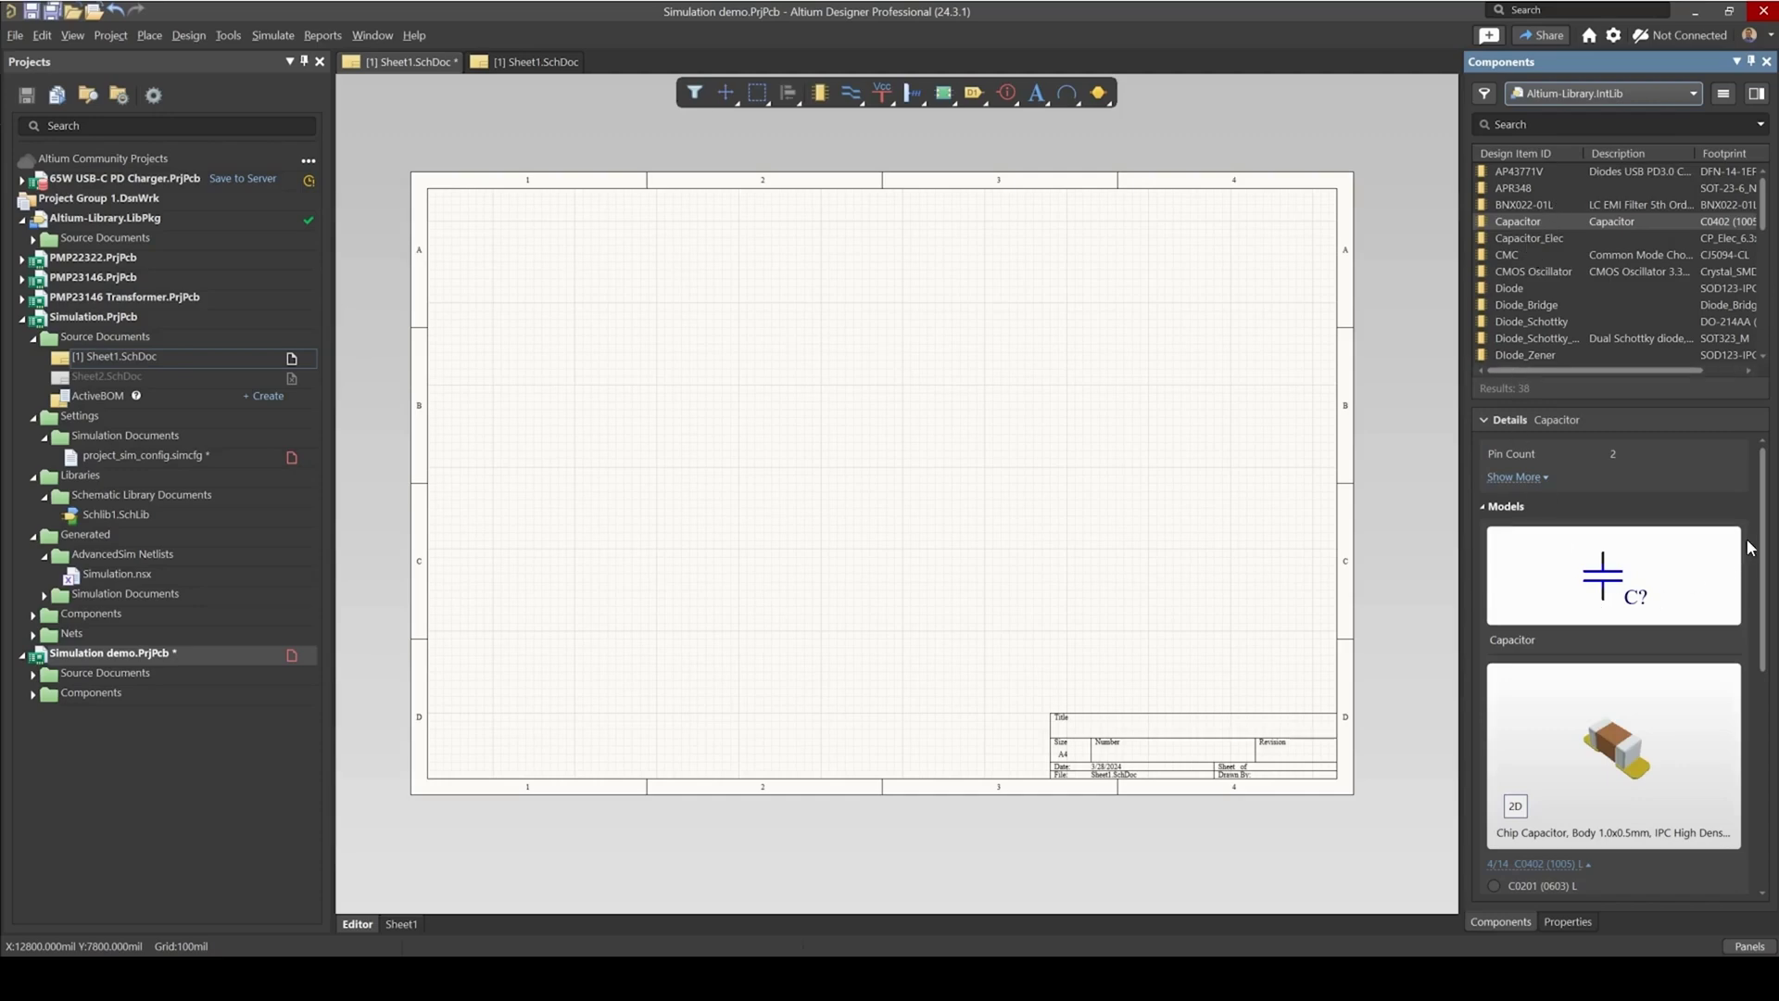
pyautogui.moveTo(1762, 543); pyautogui.dragTo(1736, 492)
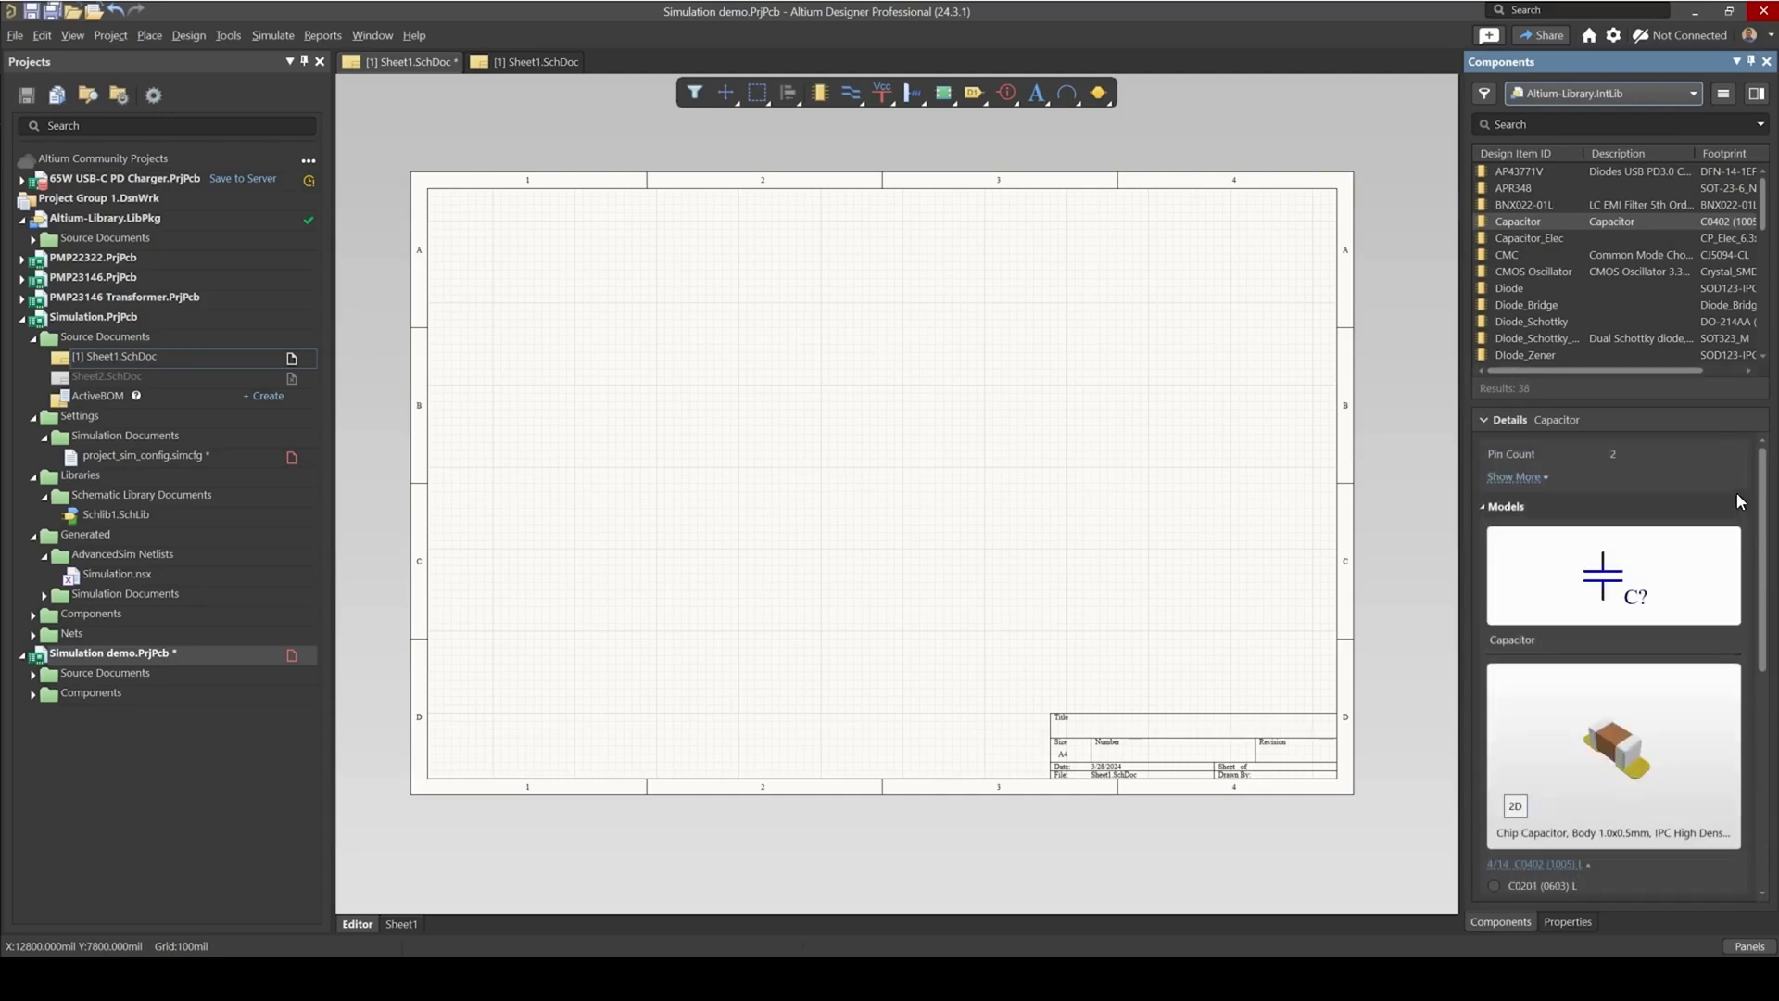
pyautogui.click(1553, 93)
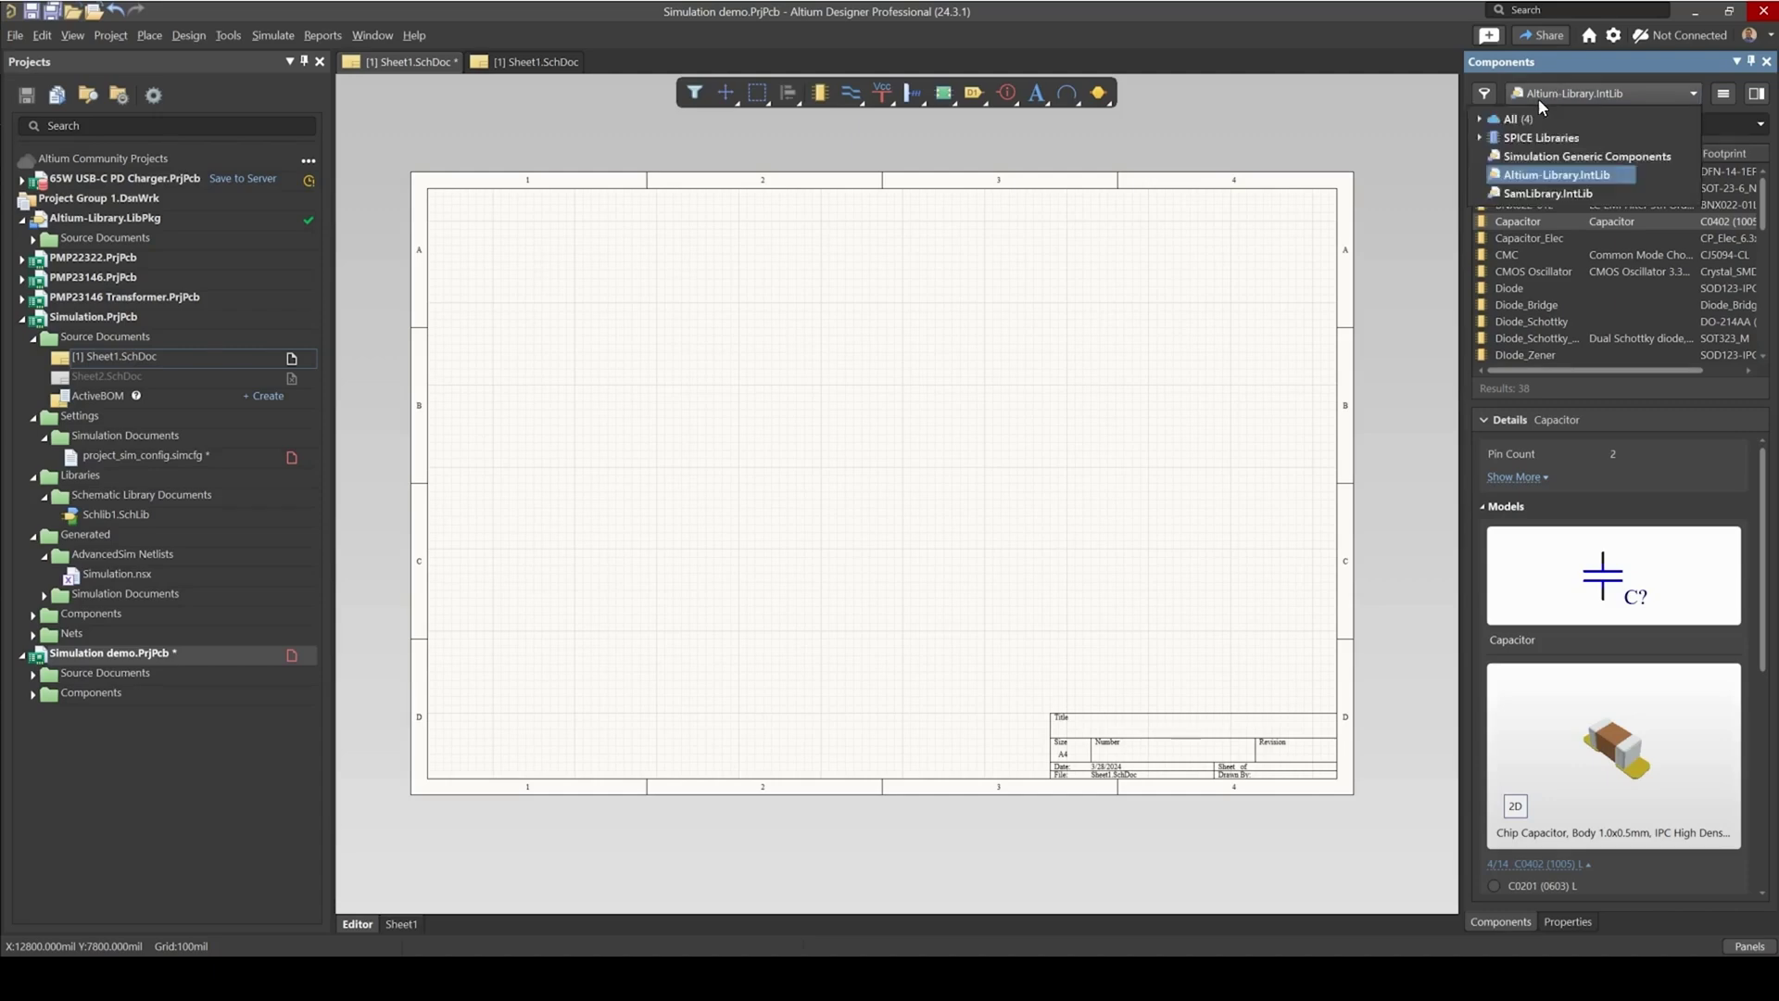
pyautogui.click(1523, 154)
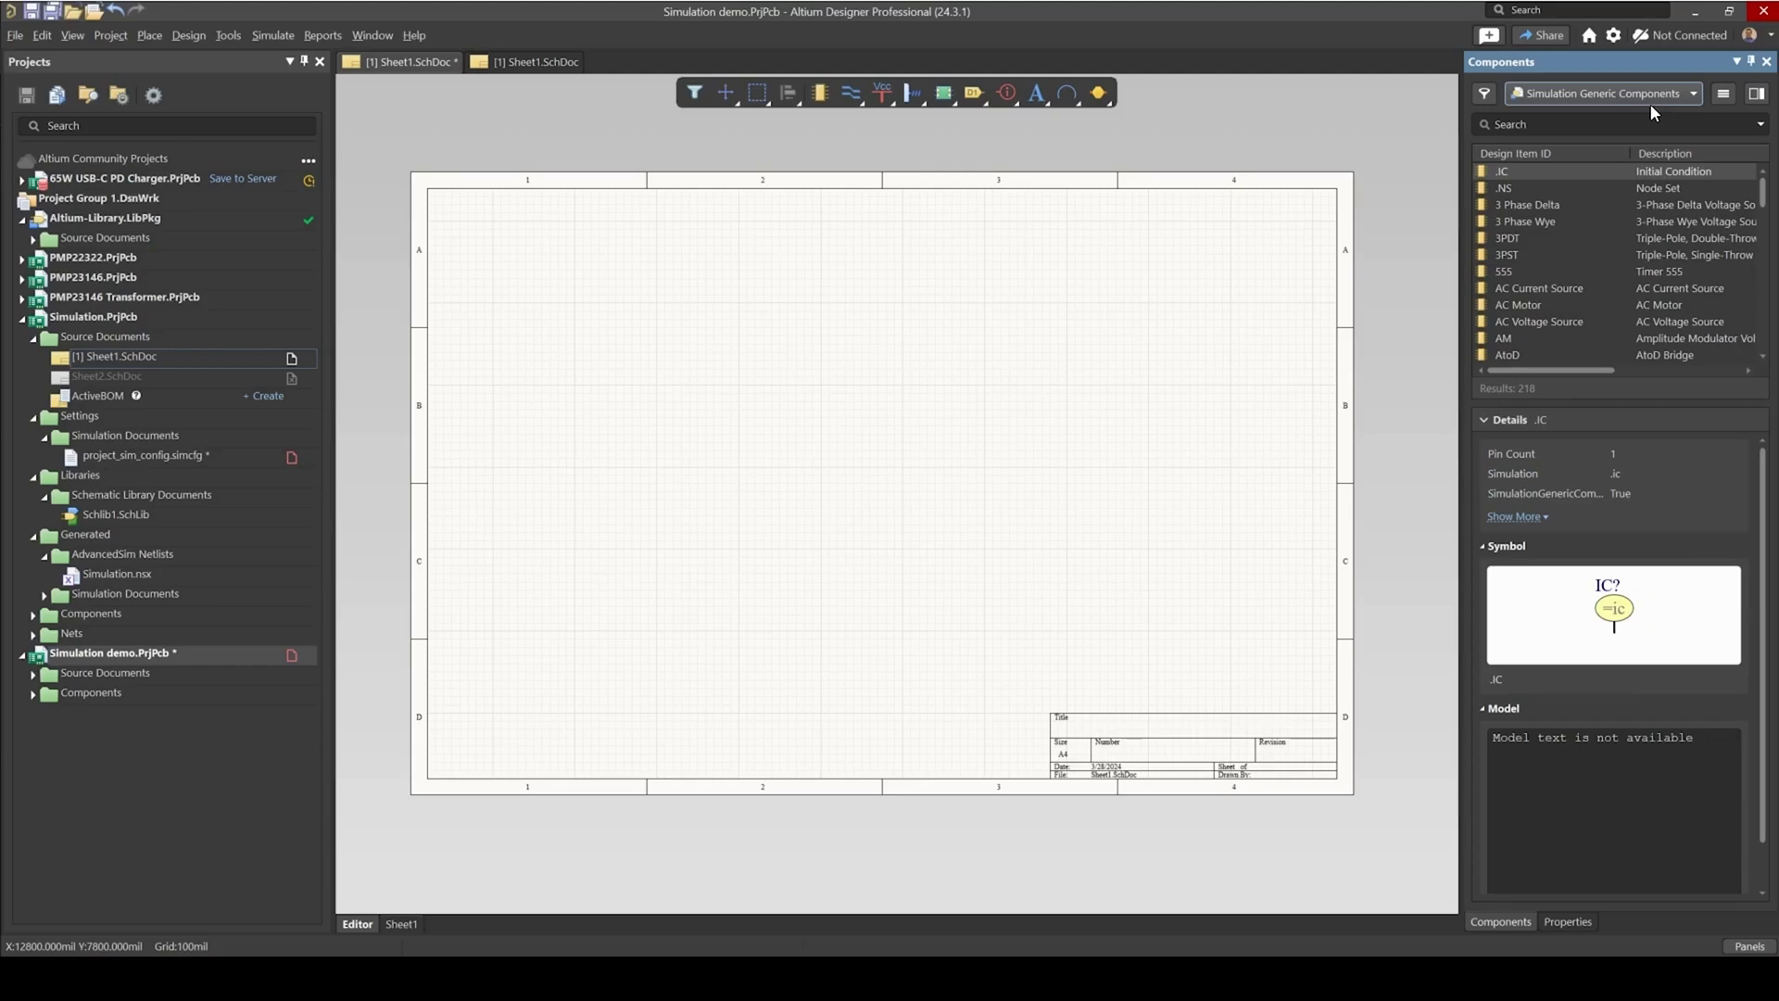
# - Check the general Simulation preferences for the model path and the generic components library option, leaving them unchanged
pyautogui.click(1605, 41)
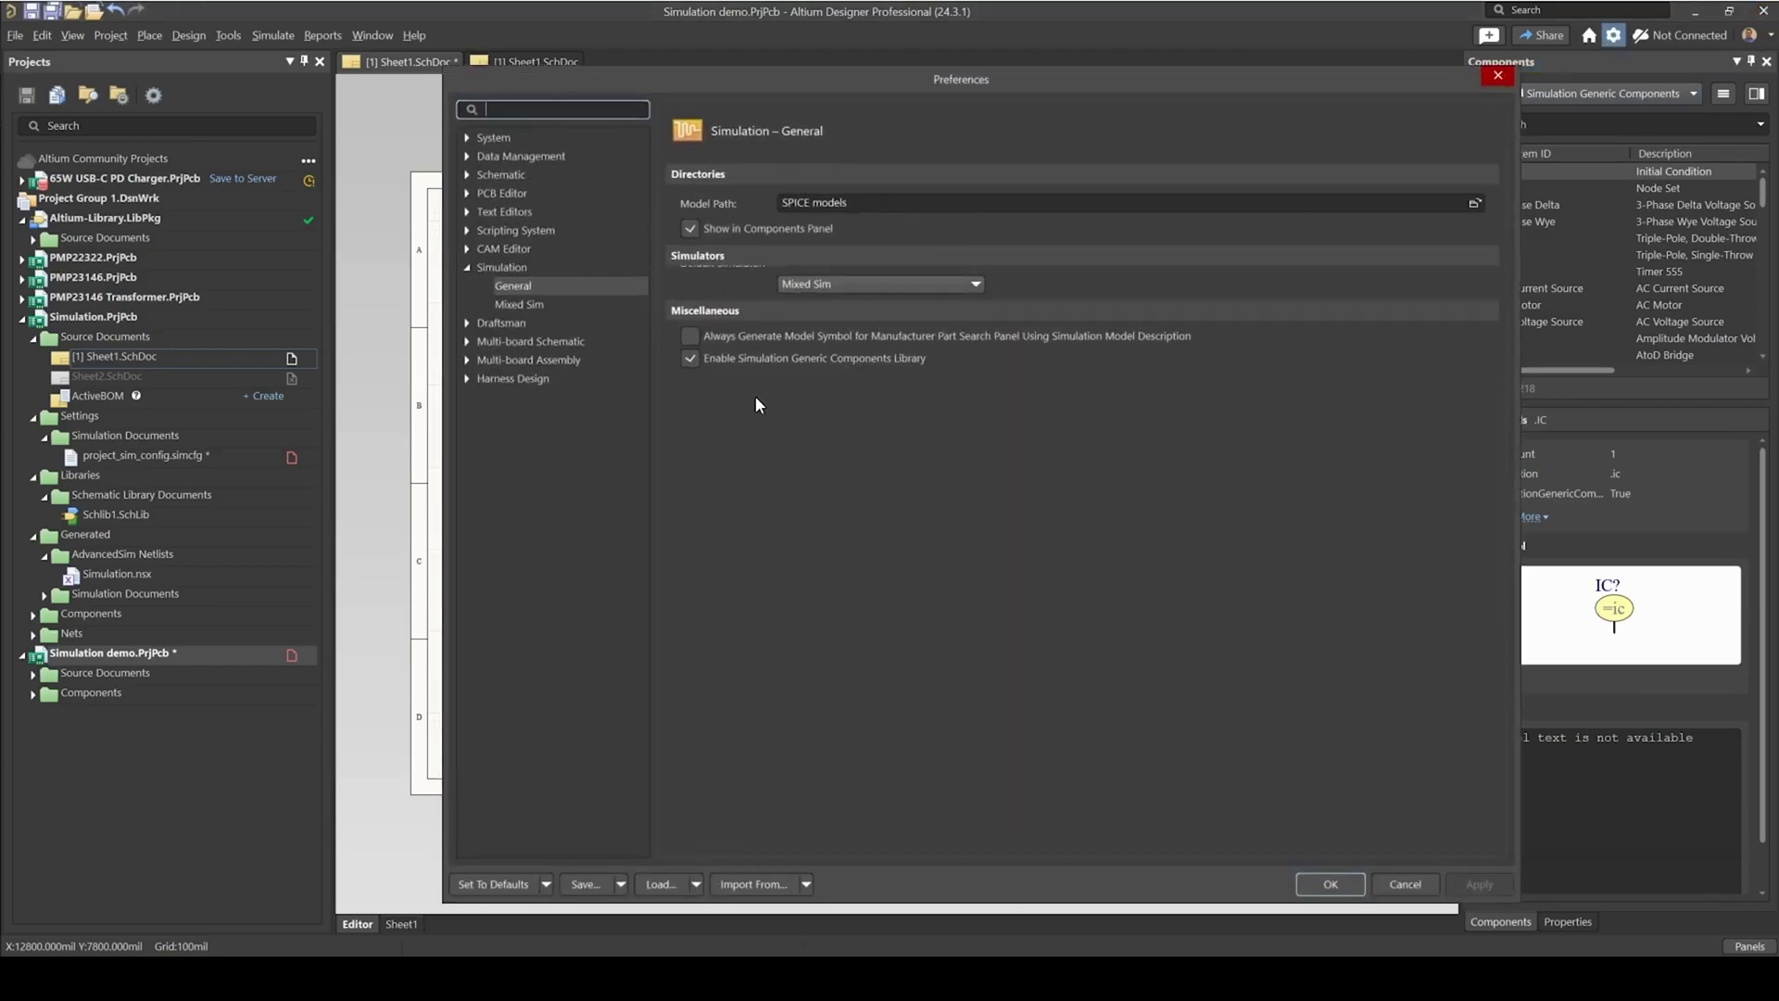
pyautogui.click(500, 267)
pyautogui.click(512, 286)
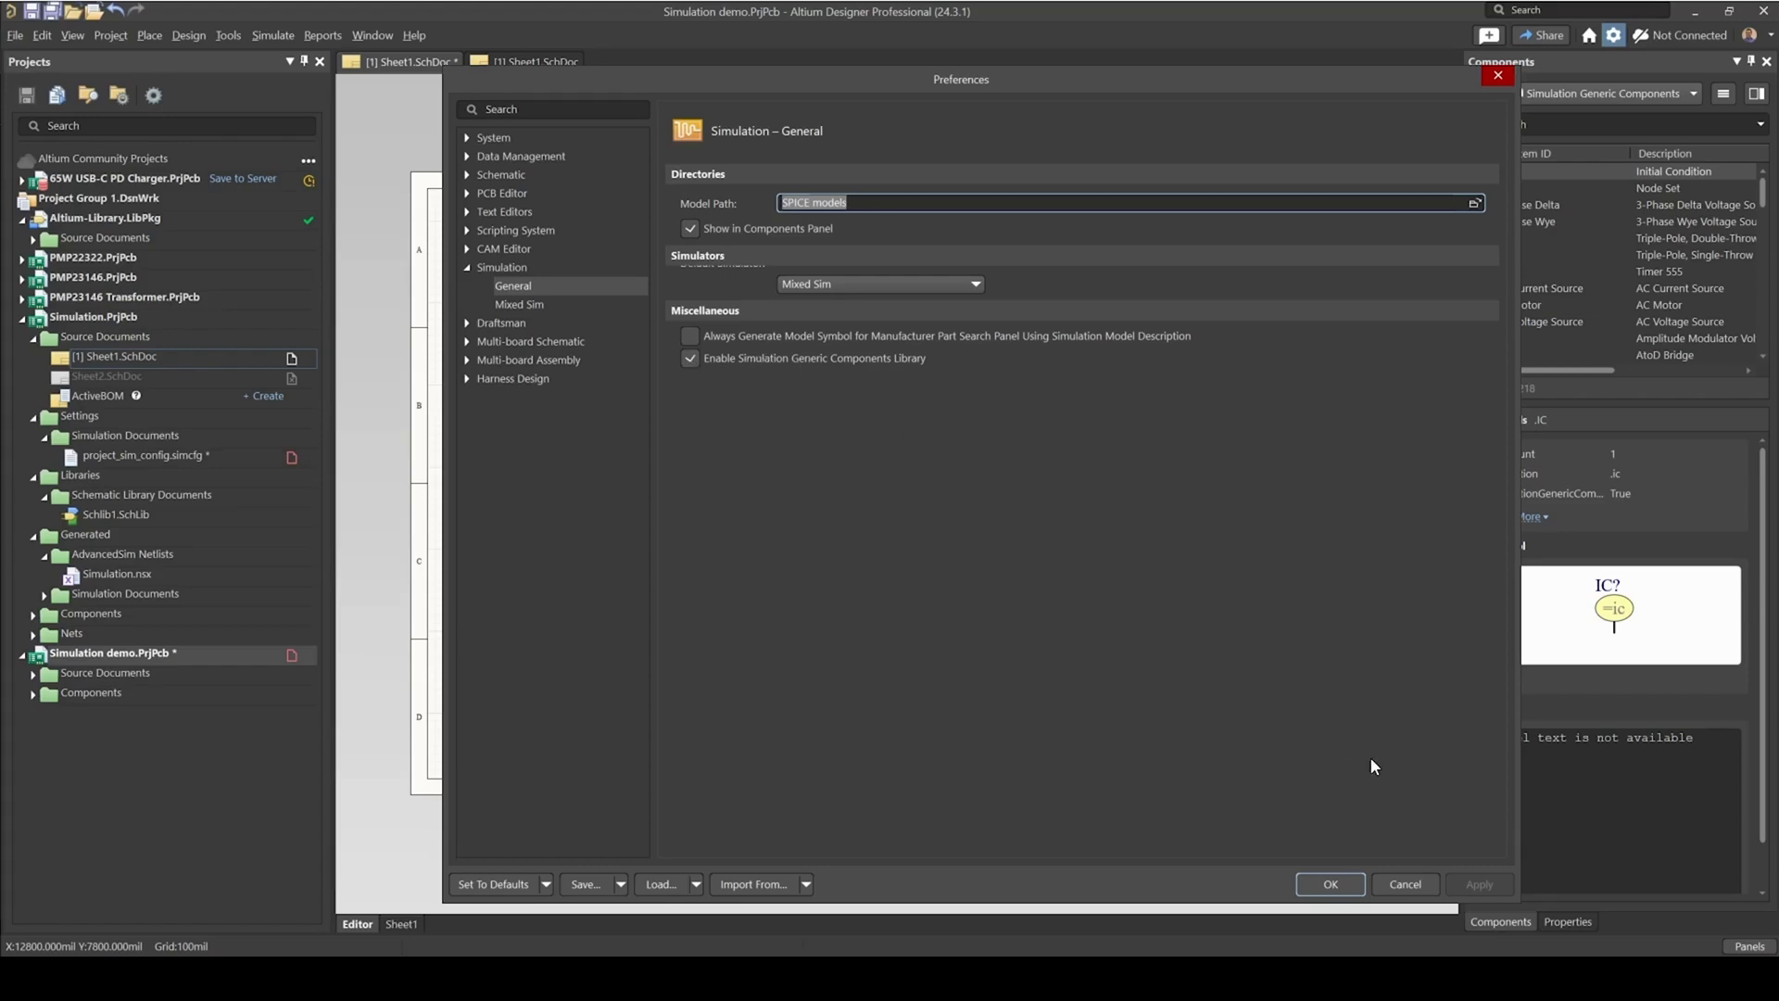
pyautogui.click(1404, 885)
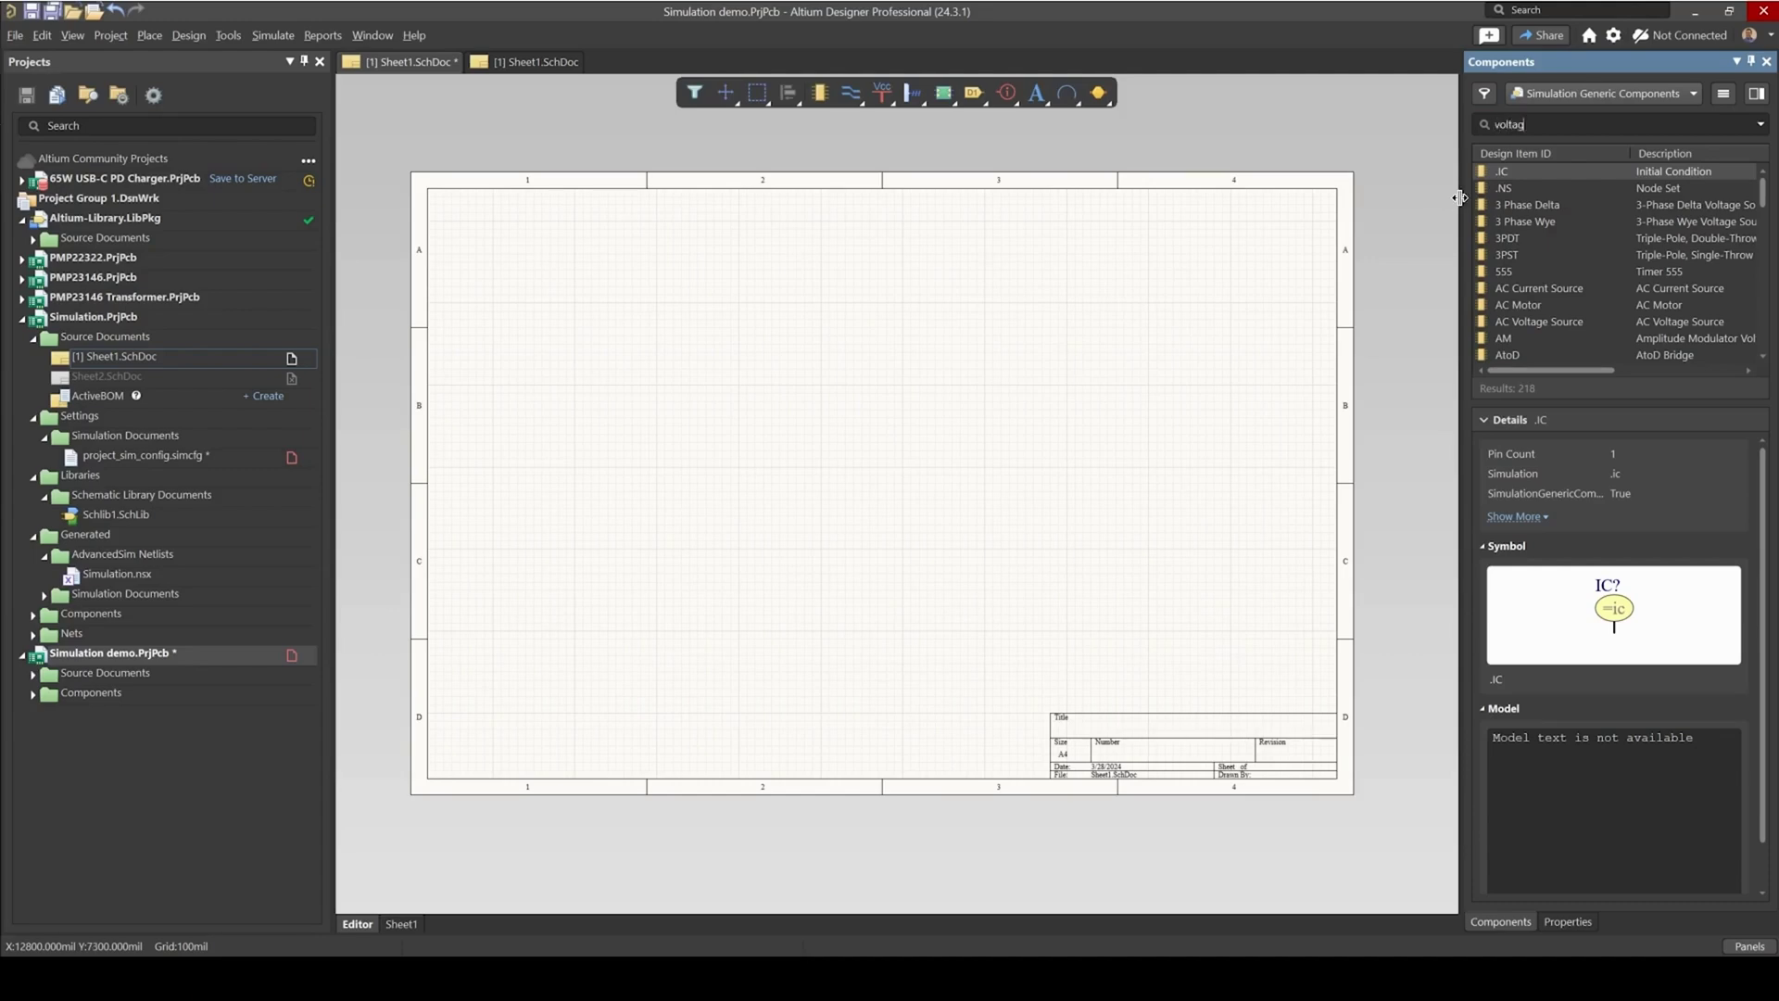
# - Search the Simulation Generic Components library for "voltage" and preview the VCO Square and AC Voltage Source components
pyautogui.write('e')
pyautogui.press('Return')
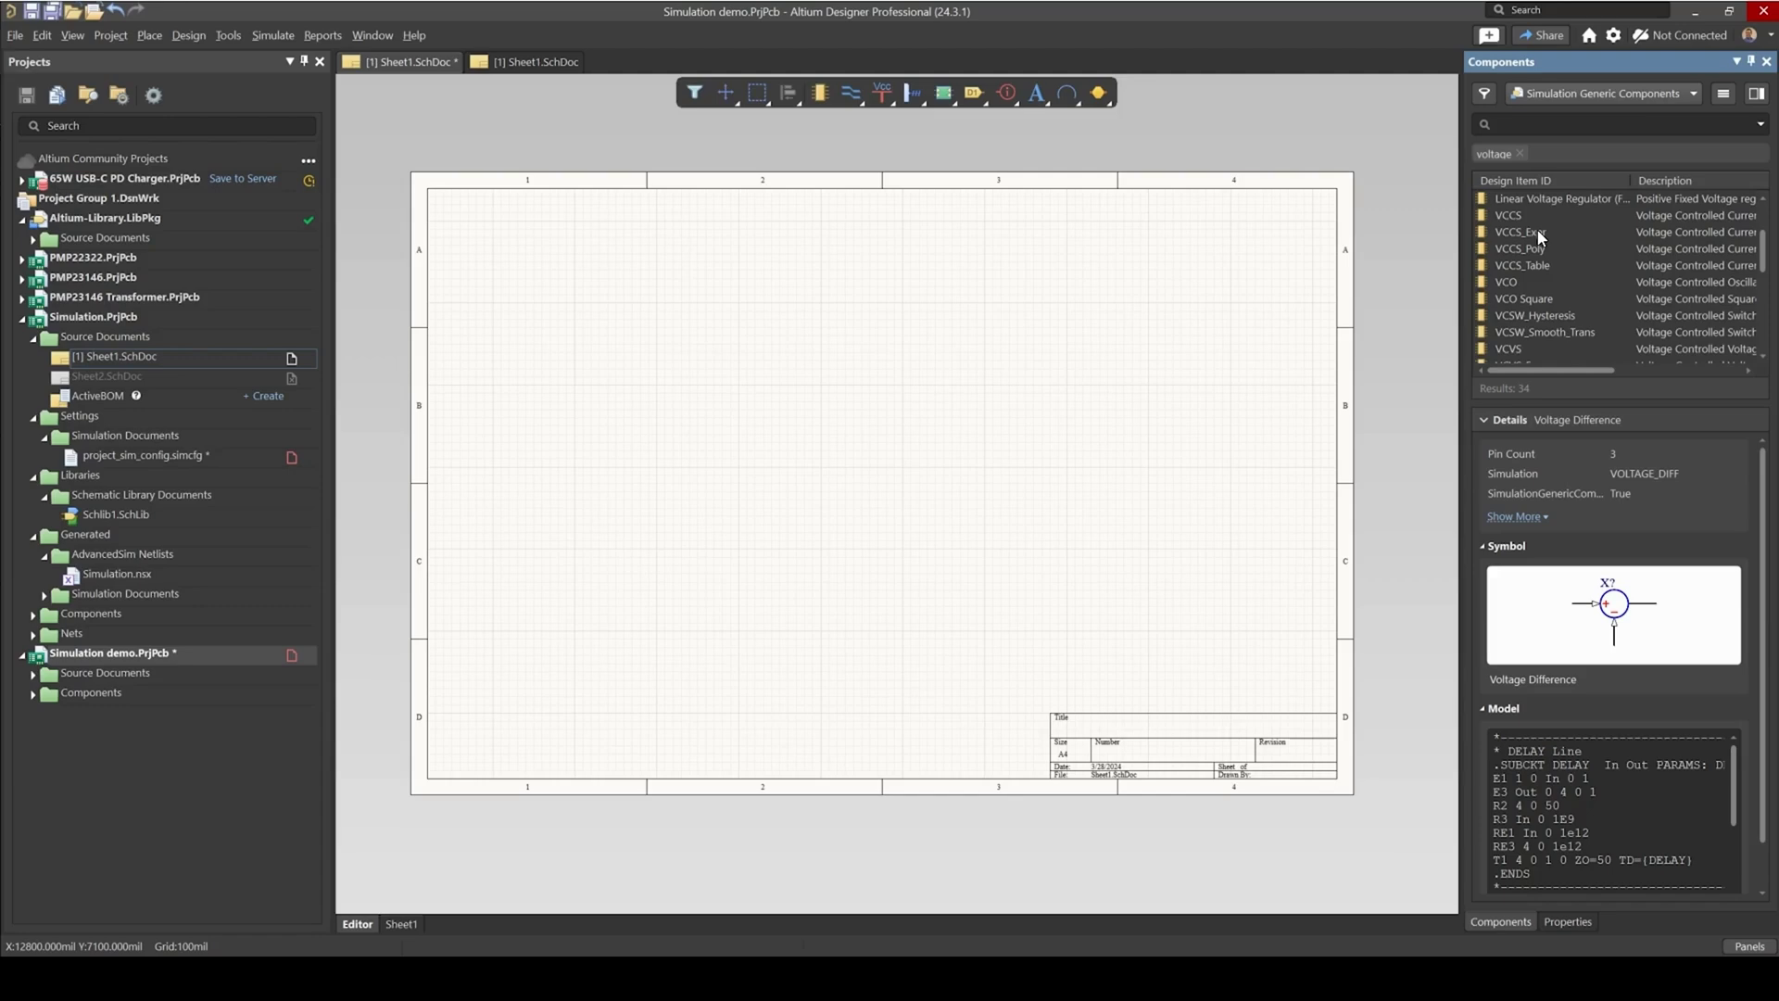
pyautogui.scroll(-1, 1537, 232)
pyautogui.click(1547, 250)
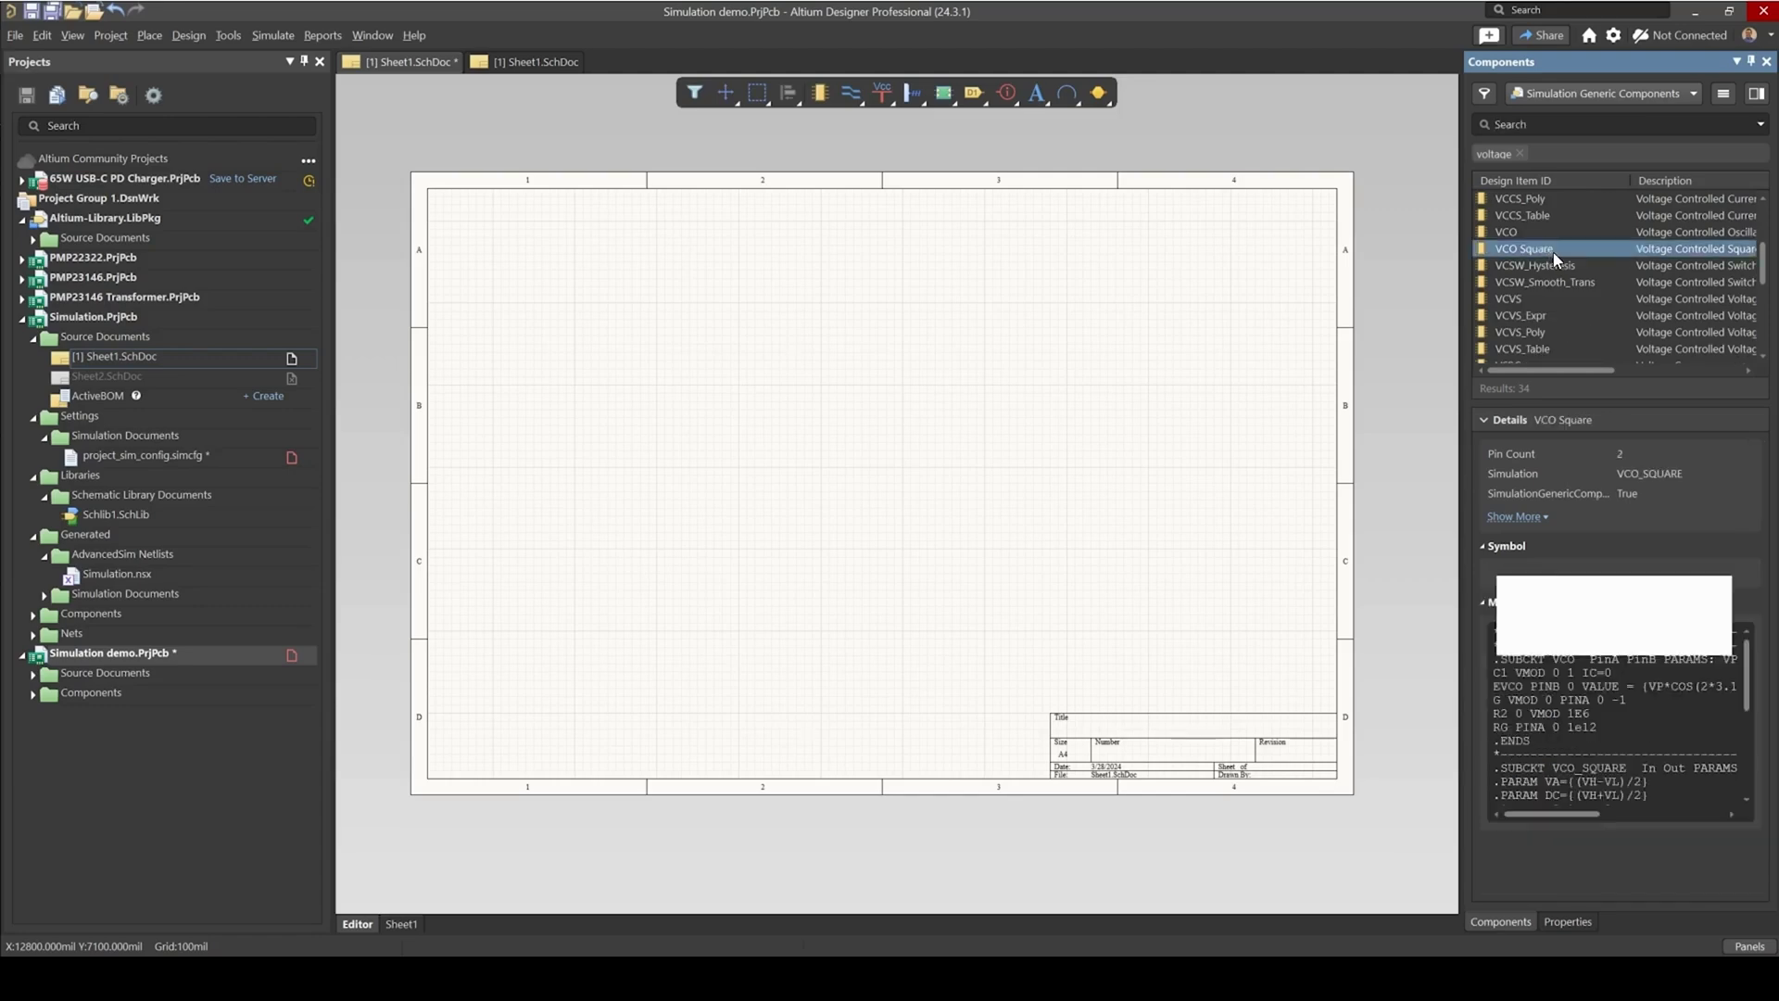
pyautogui.scroll(2, 1550, 243)
pyautogui.click(1482, 200)
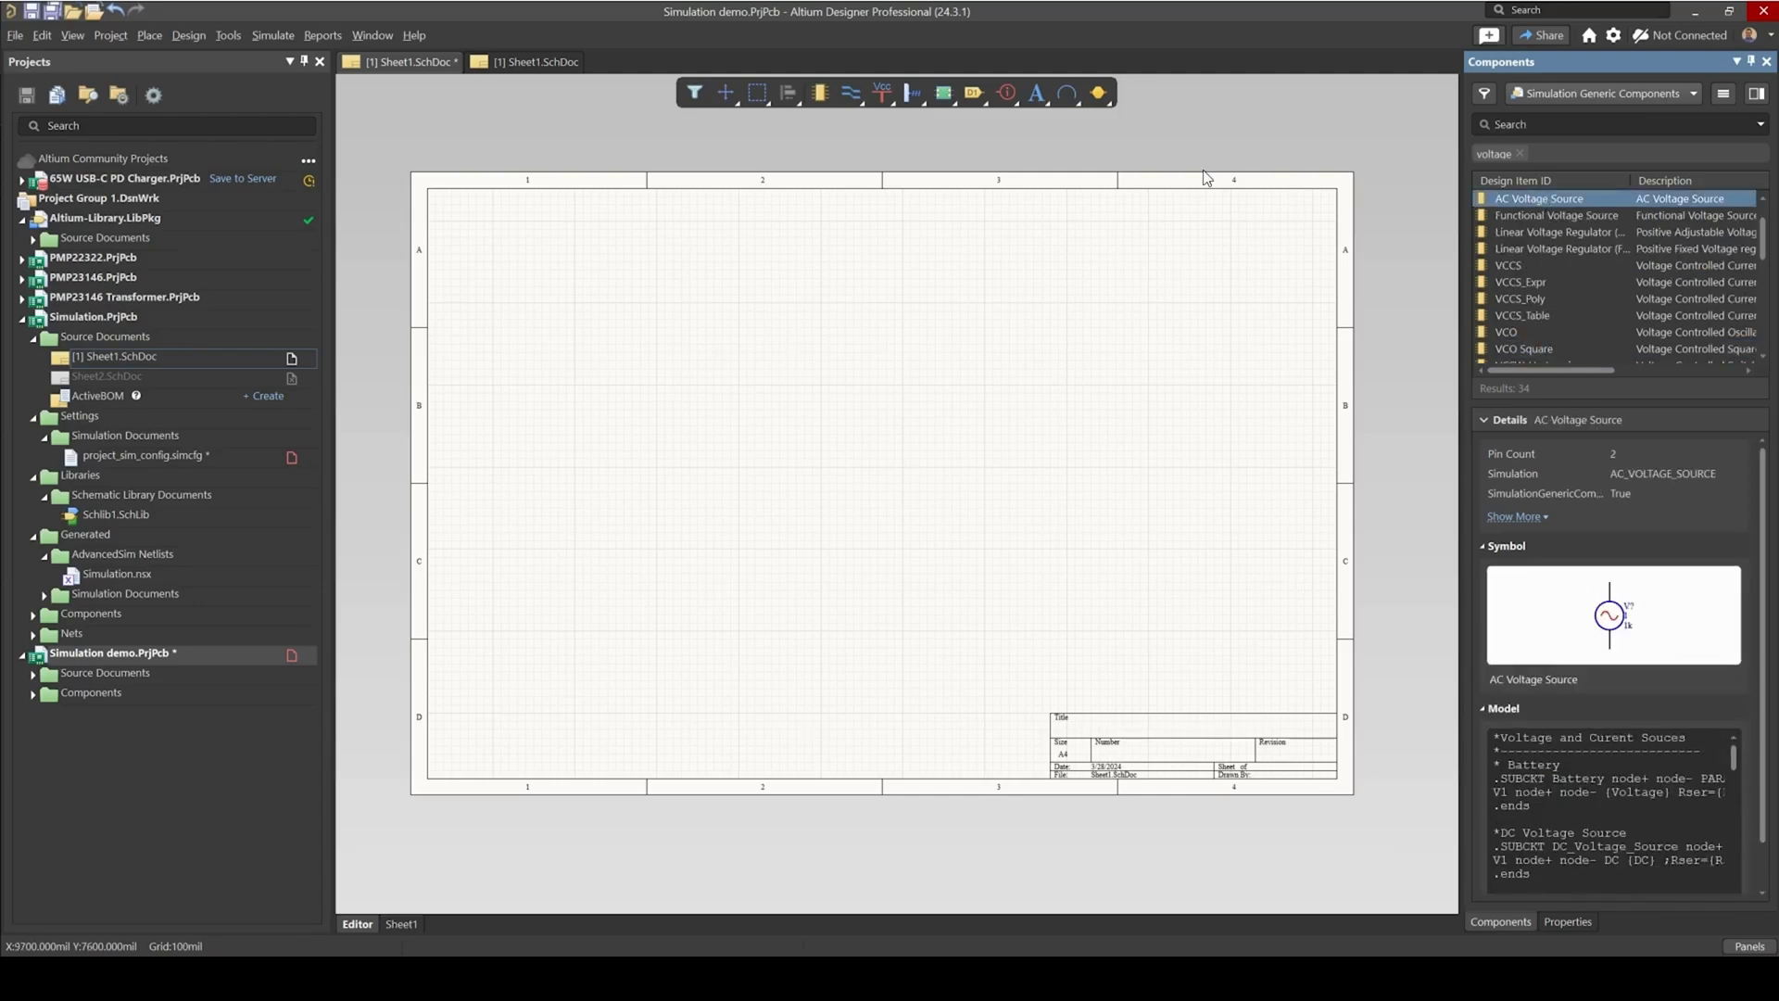
# - Place two simulation voltage sources of the DC Source type on the blank schematic sheet
pyautogui.click(1100, 96)
pyautogui.rightClick(1098, 96)
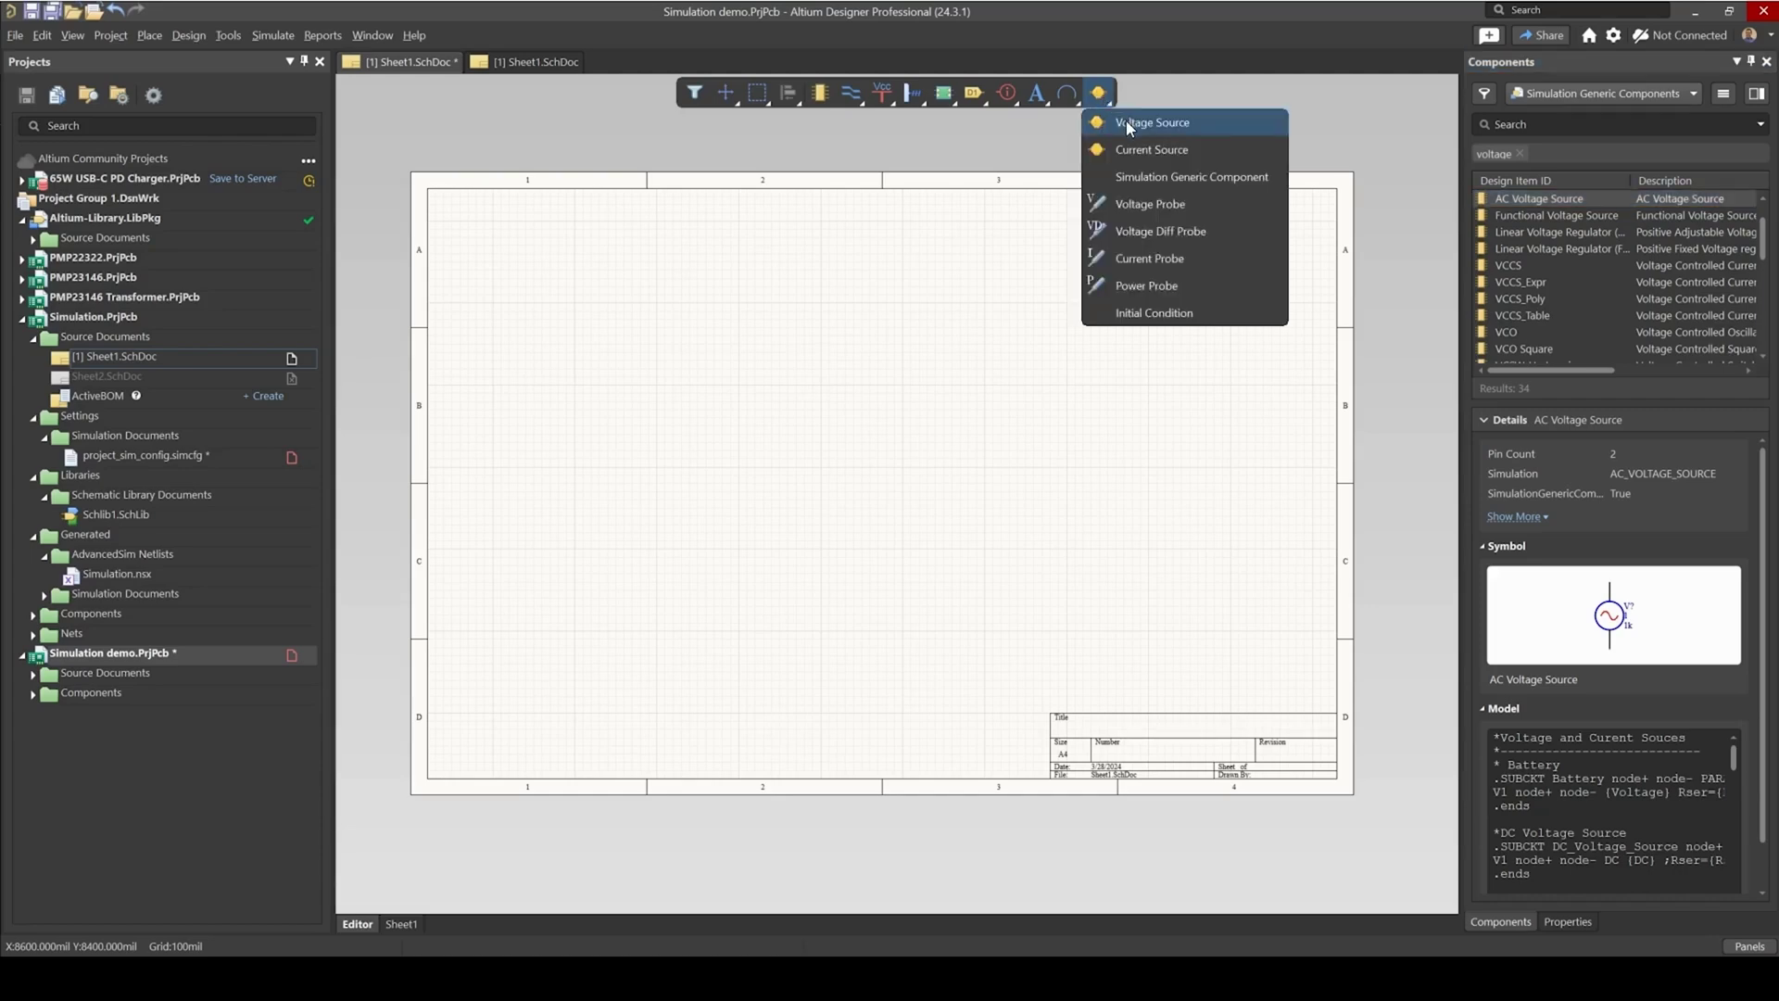
pyautogui.click(1127, 121)
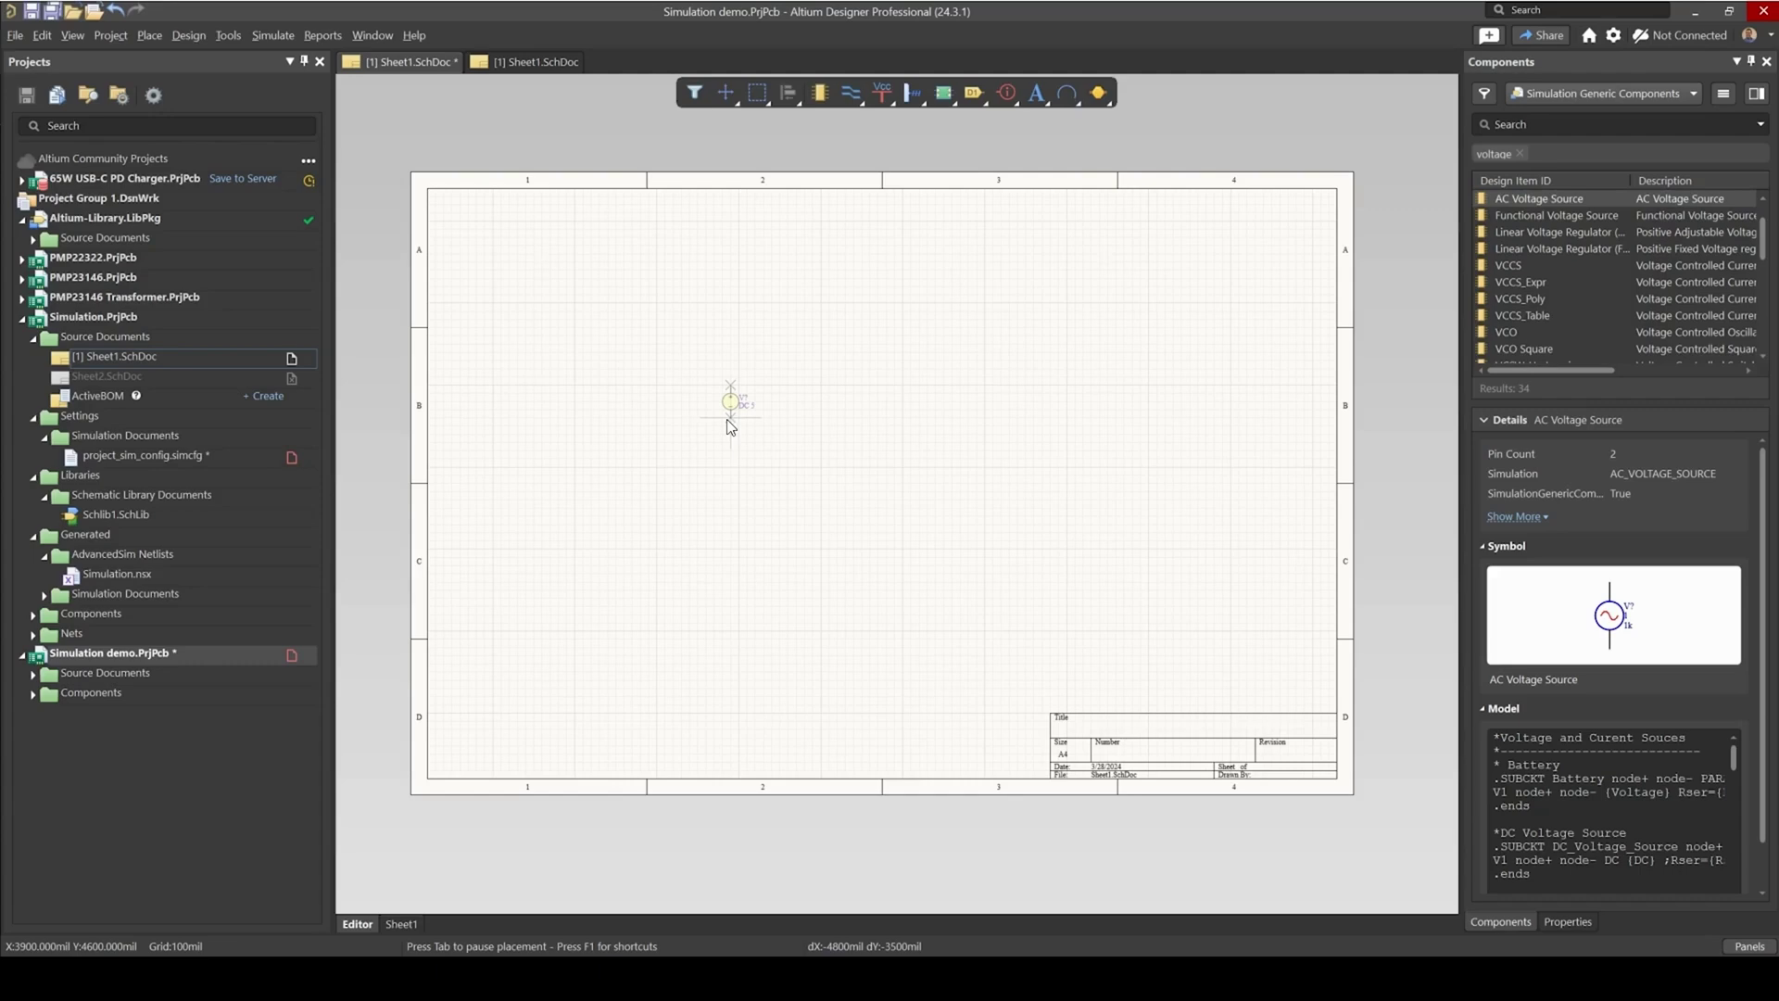
pyautogui.press('Tab')
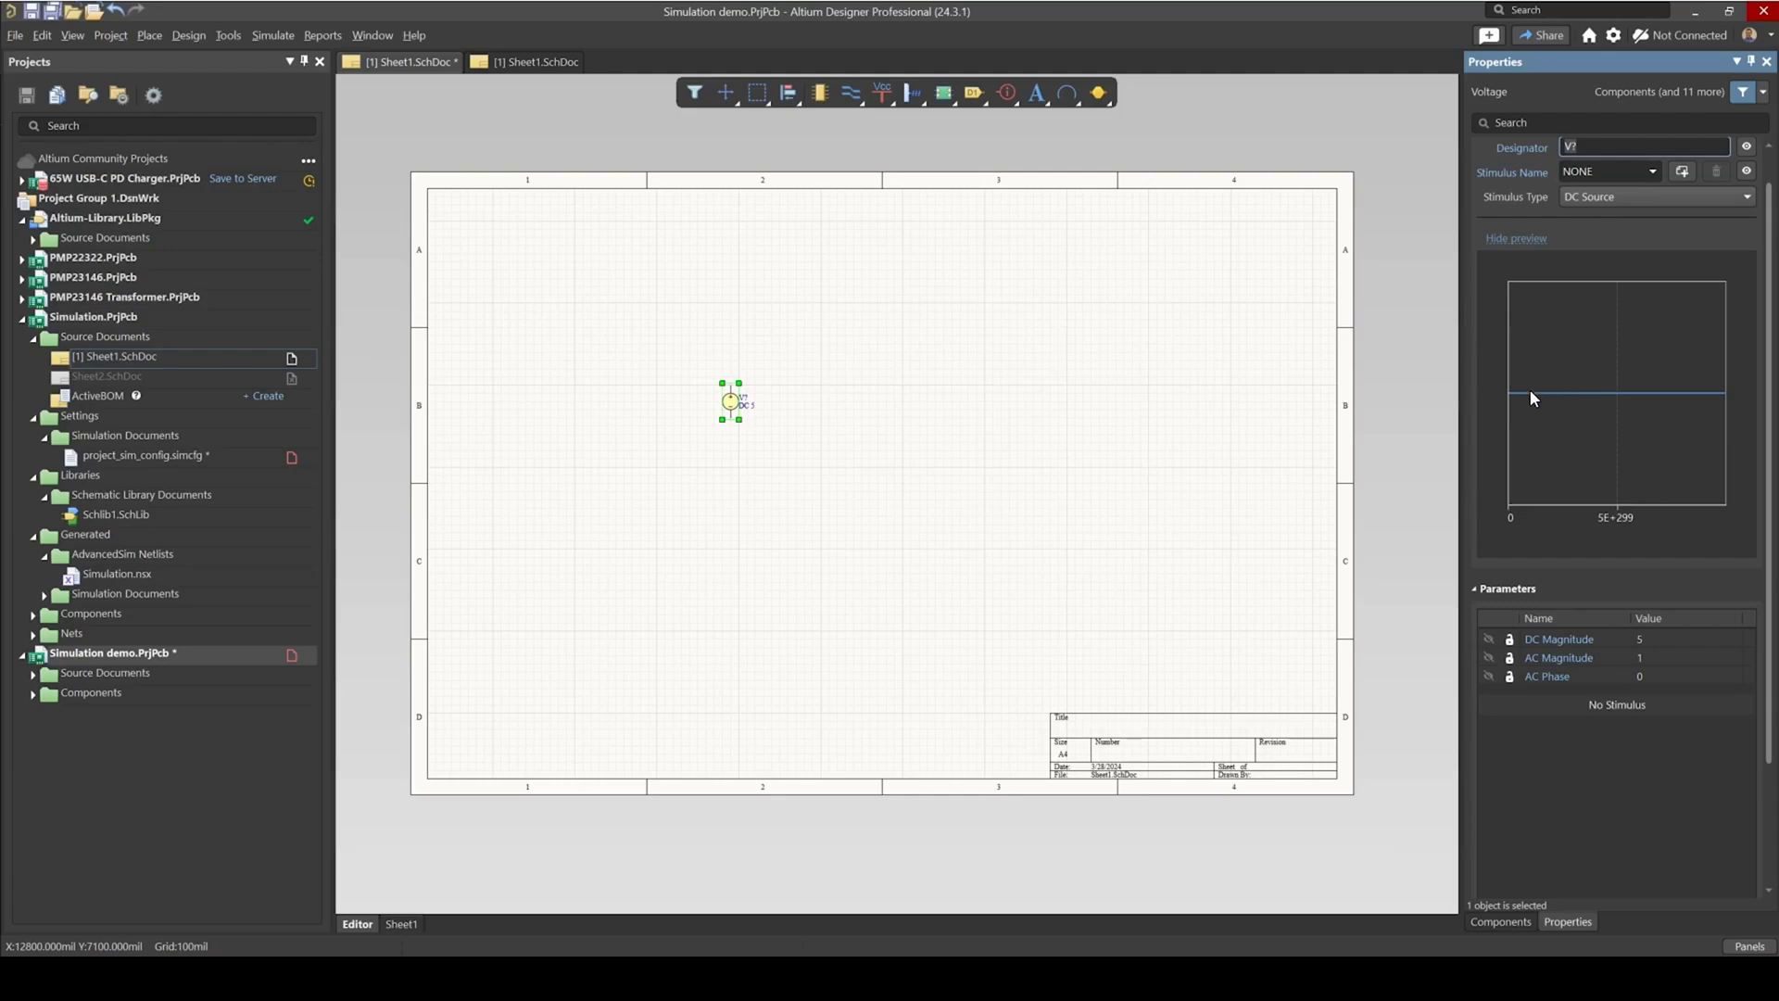
pyautogui.click(1100, 97)
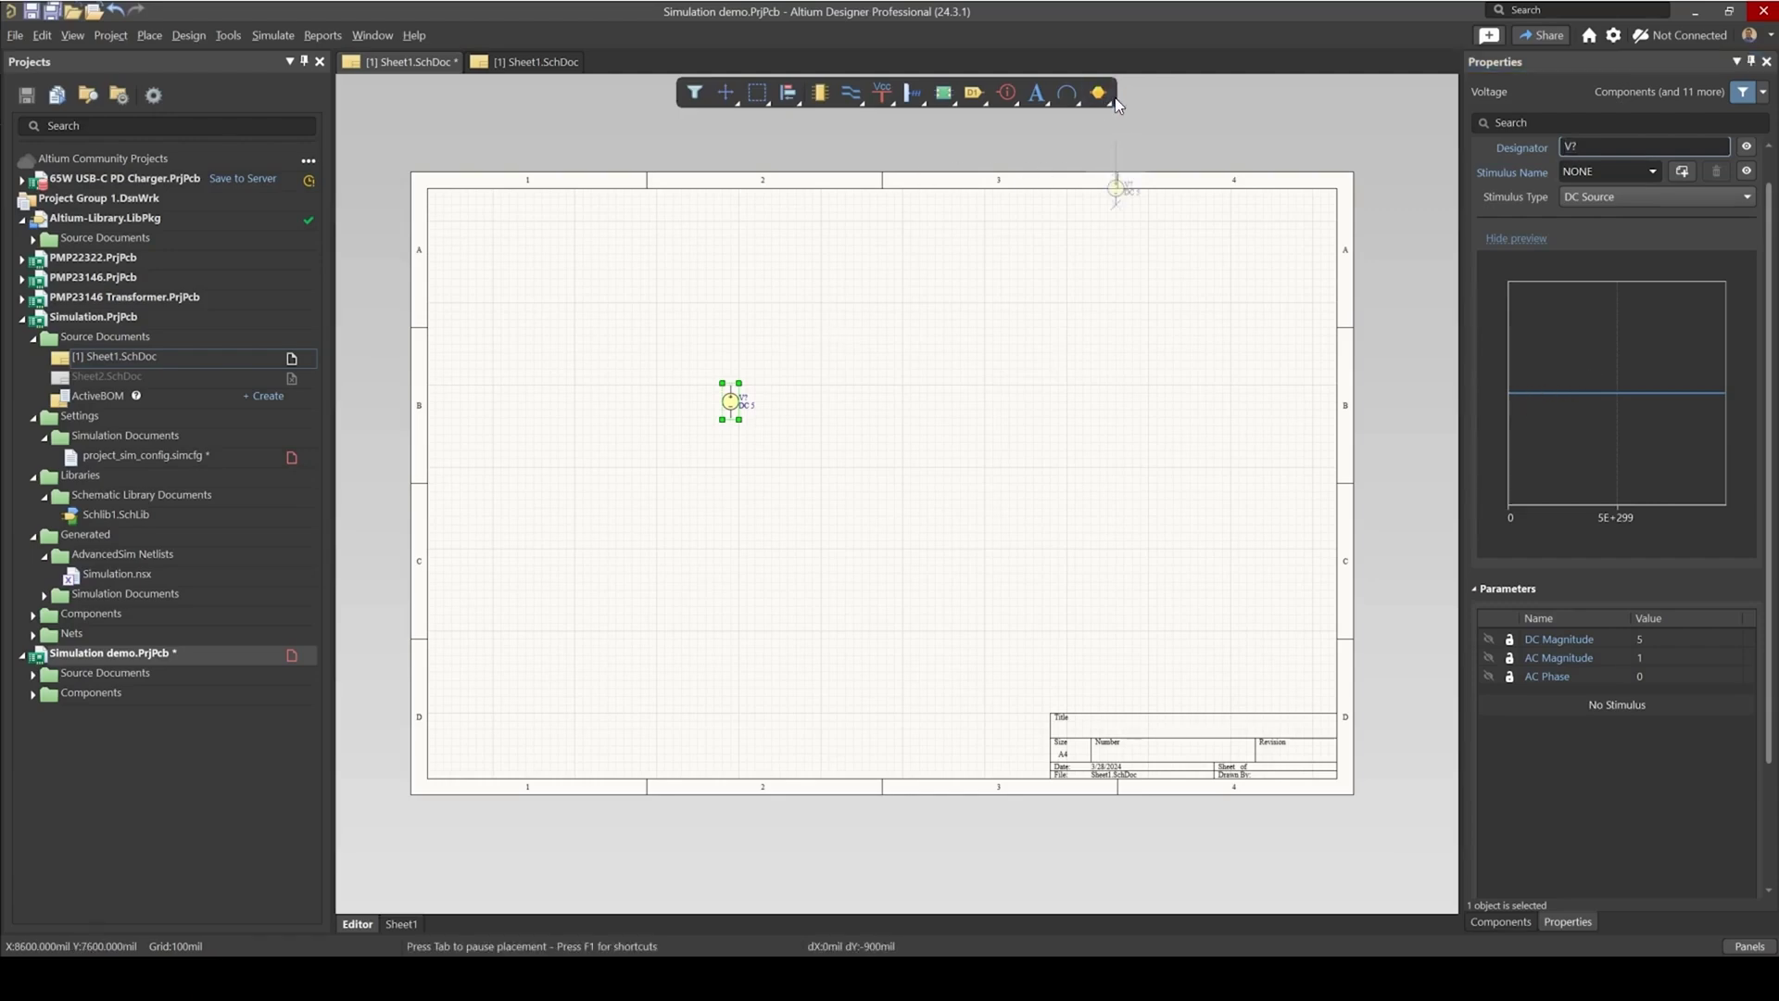
pyautogui.click(779, 498)
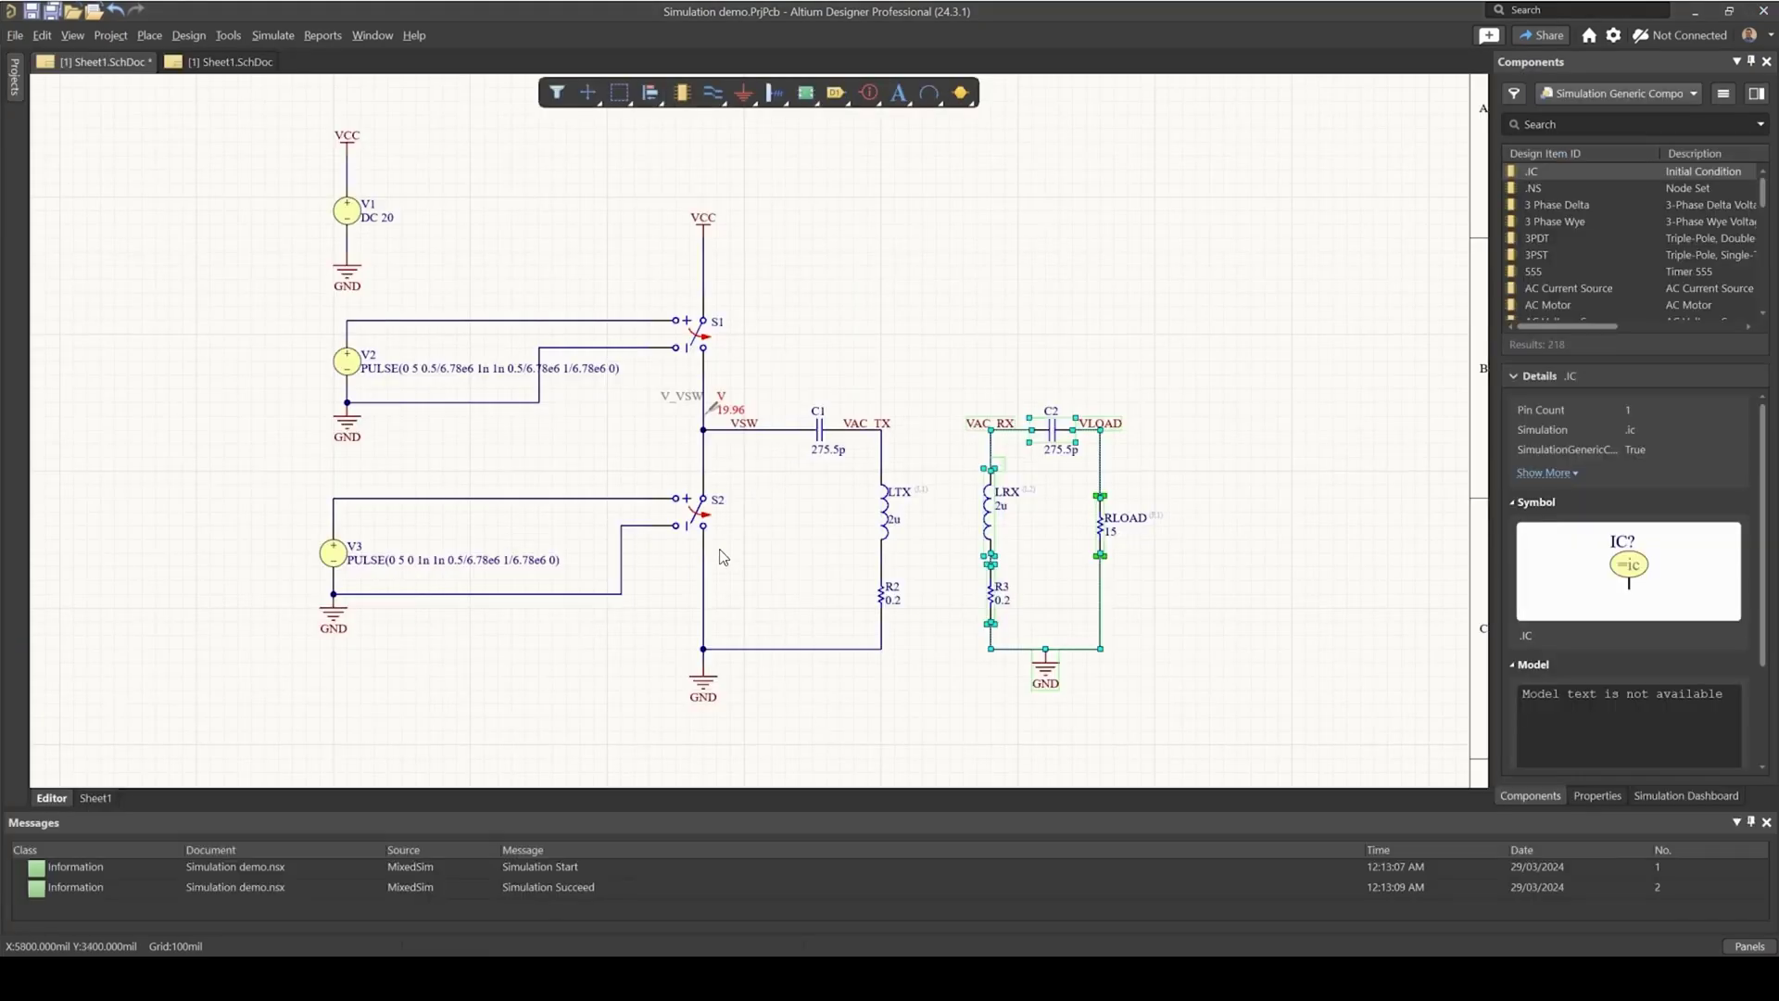
# - Examine the demo schematic's half-bridge with the voltage-controlled switches S1 and S2 and its coupled resonant circuits
pyautogui.moveTo(720, 550); pyautogui.dragTo(733, 499, button='right')
pyautogui.keyDown('ctrl'); pyautogui.scroll(1, 732, 374); pyautogui.keyUp('ctrl')
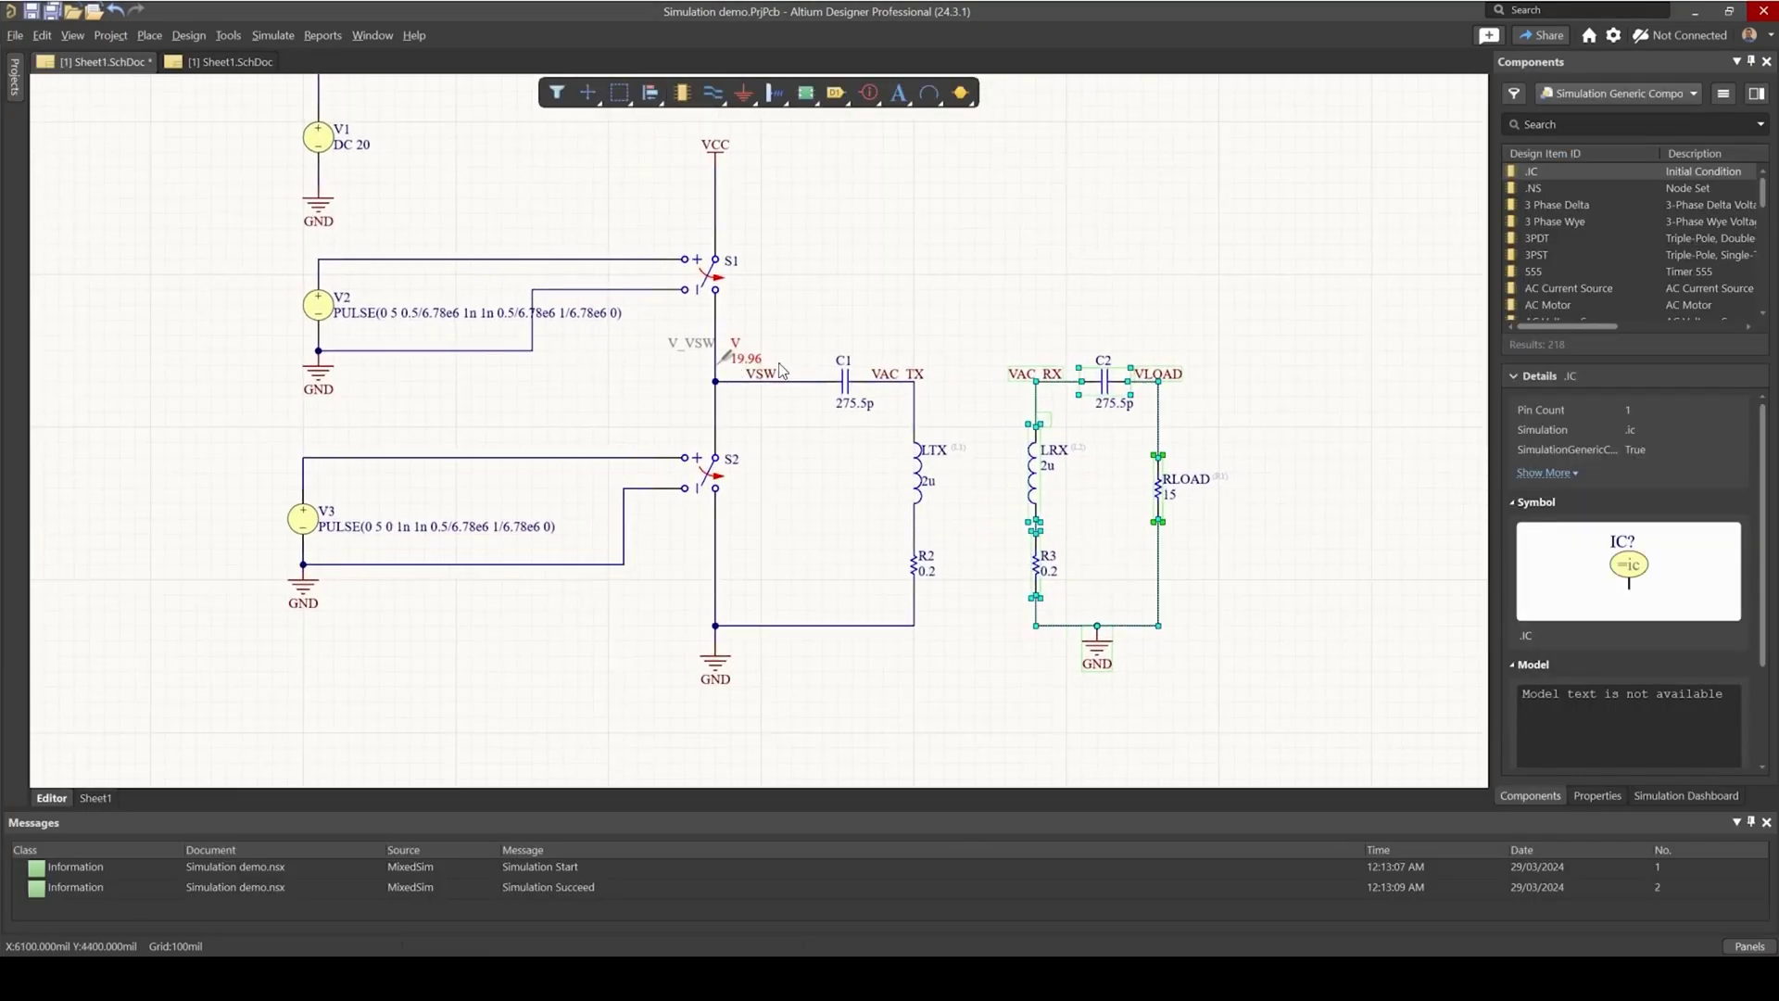
pyautogui.moveTo(777, 380); pyautogui.dragTo(677, 378, button='right')
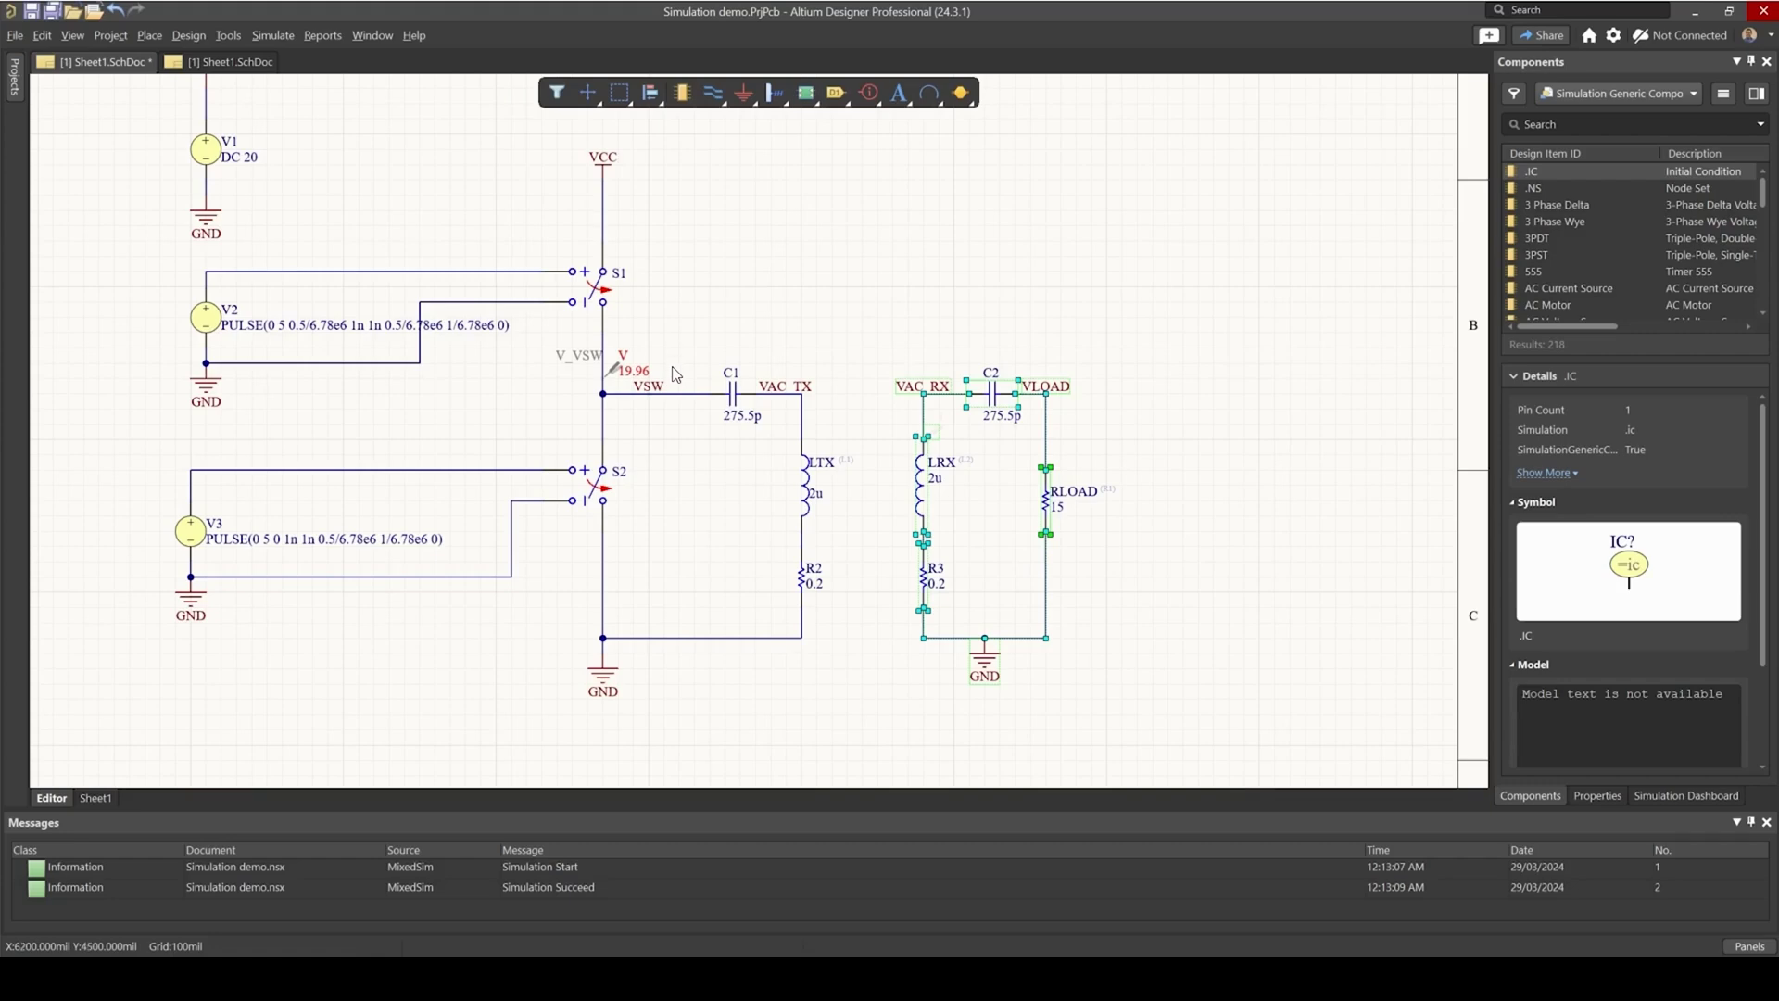
pyautogui.moveTo(676, 392); pyautogui.dragTo(693, 413, button='right')
pyautogui.click(719, 331)
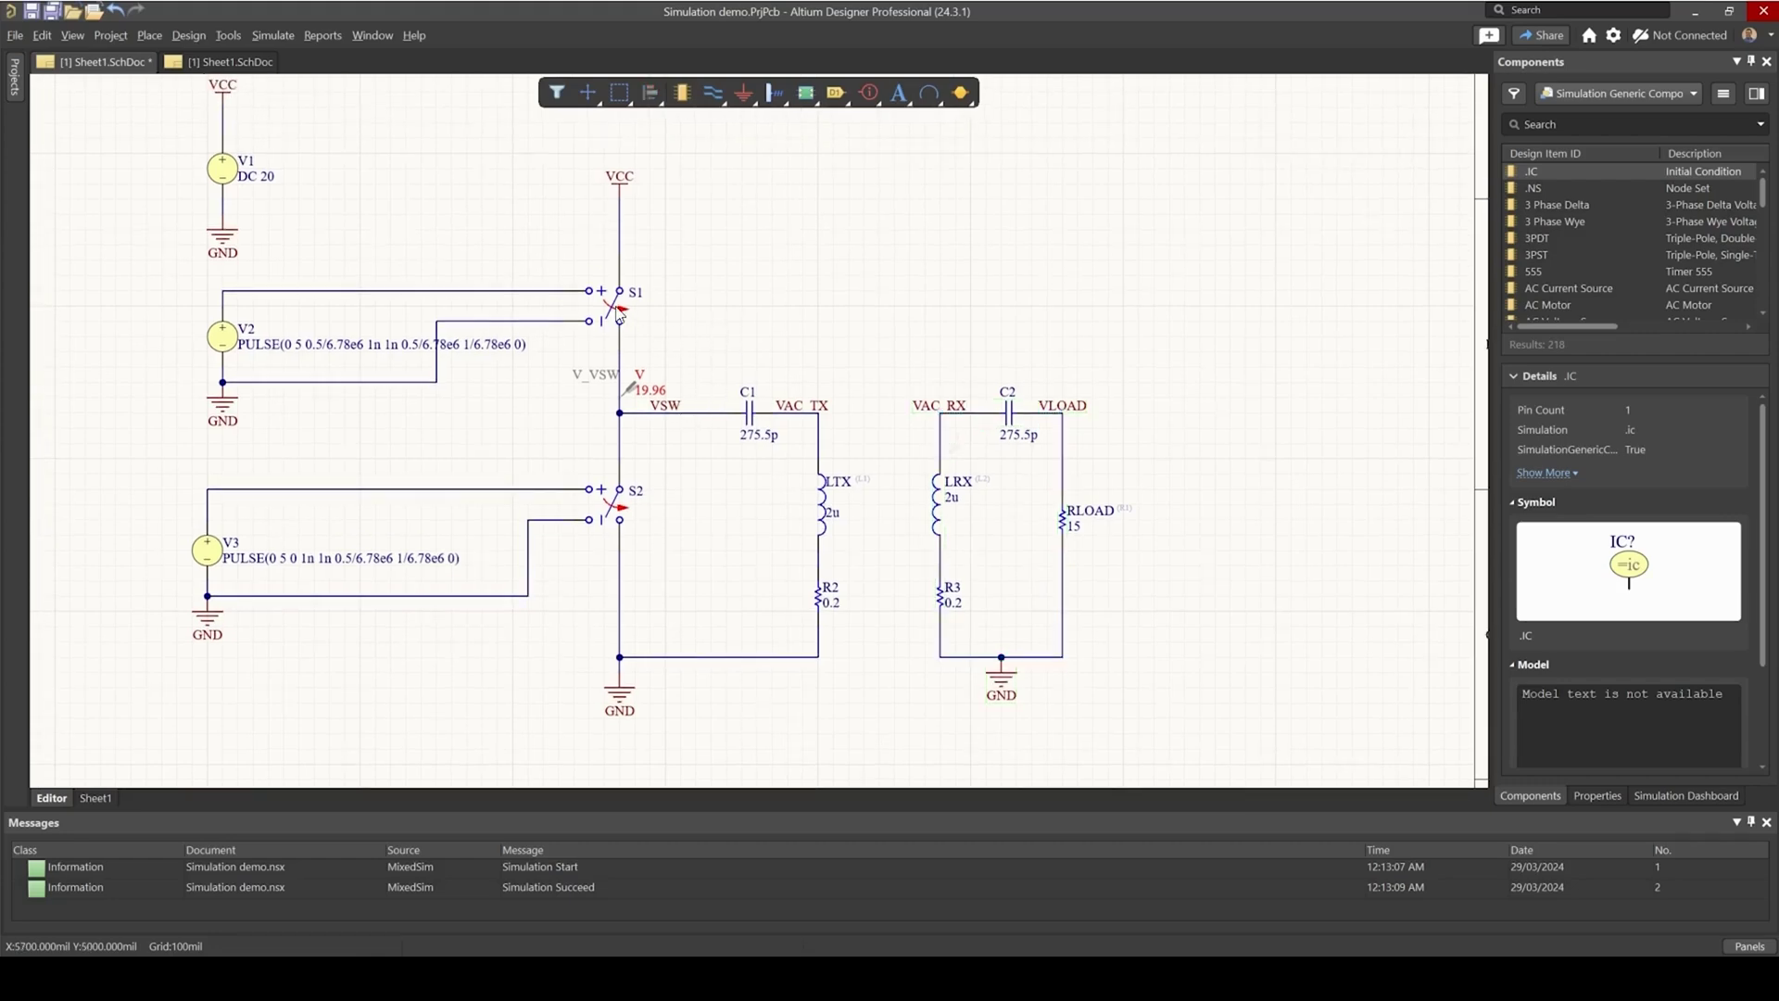
pyautogui.click(609, 503)
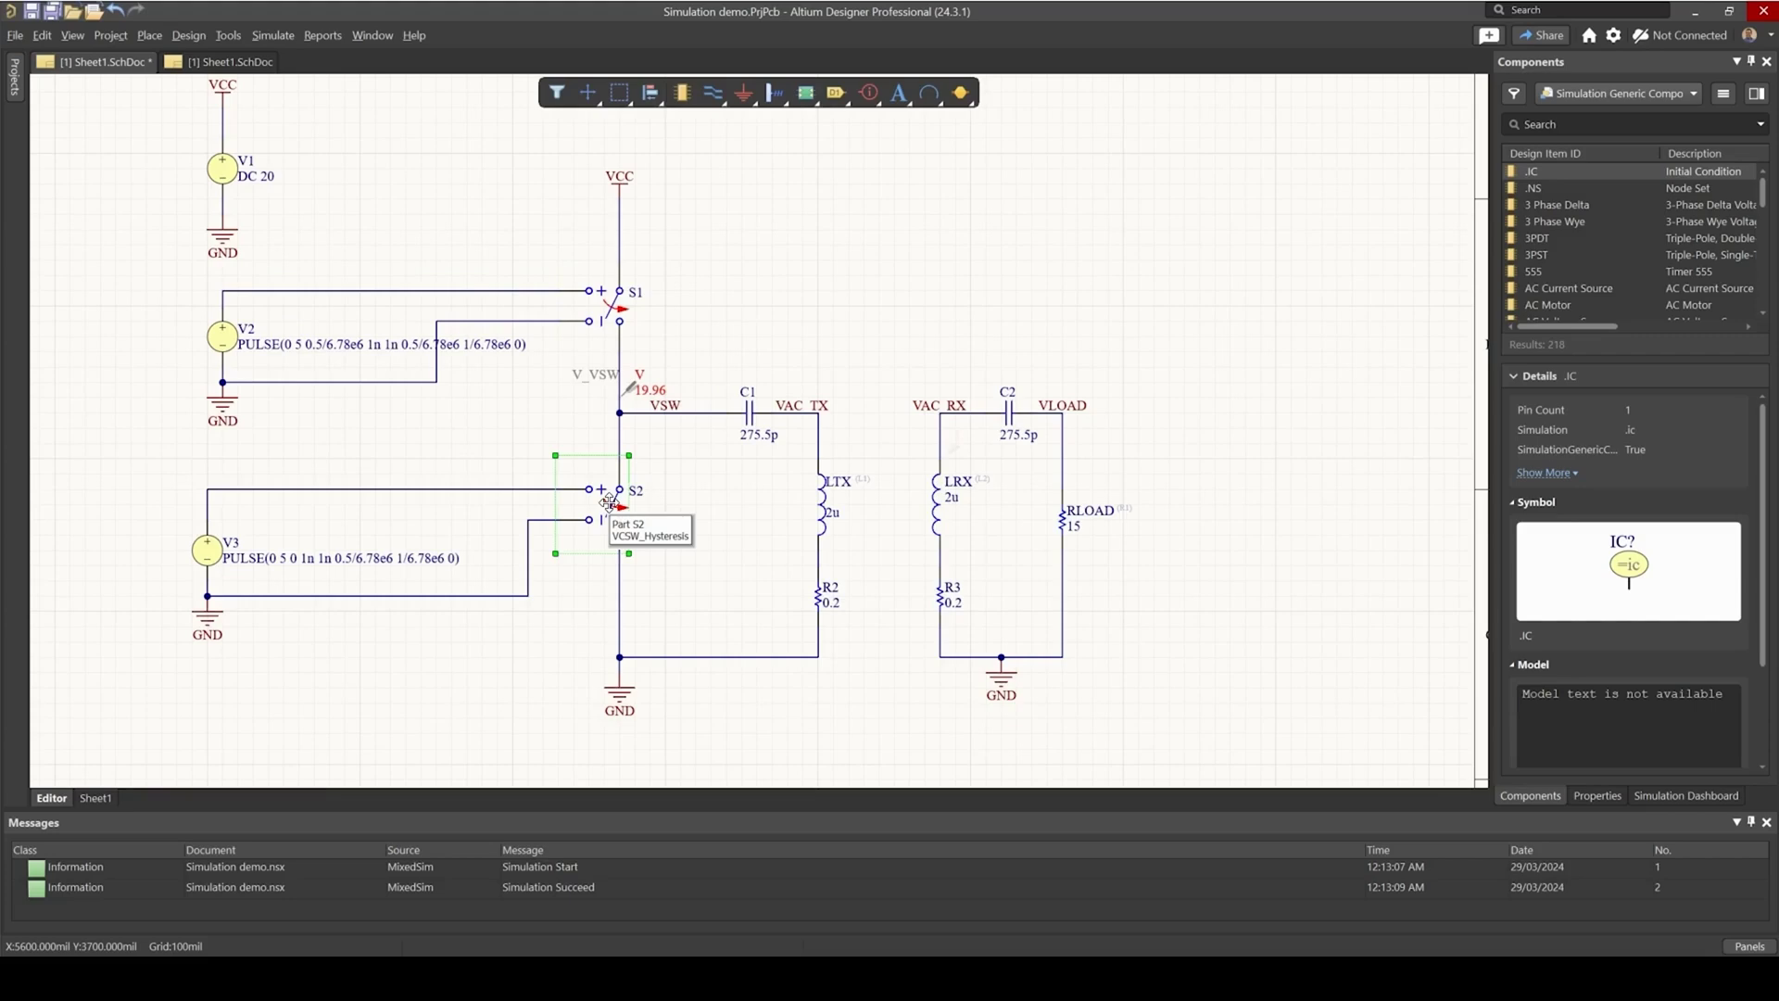
pyautogui.moveTo(613, 442); pyautogui.dragTo(685, 431, button='right')
# - Compare the pulse waveform previews and timing parameters of the gate drive sources V3 and V2
pyautogui.click(289, 552)
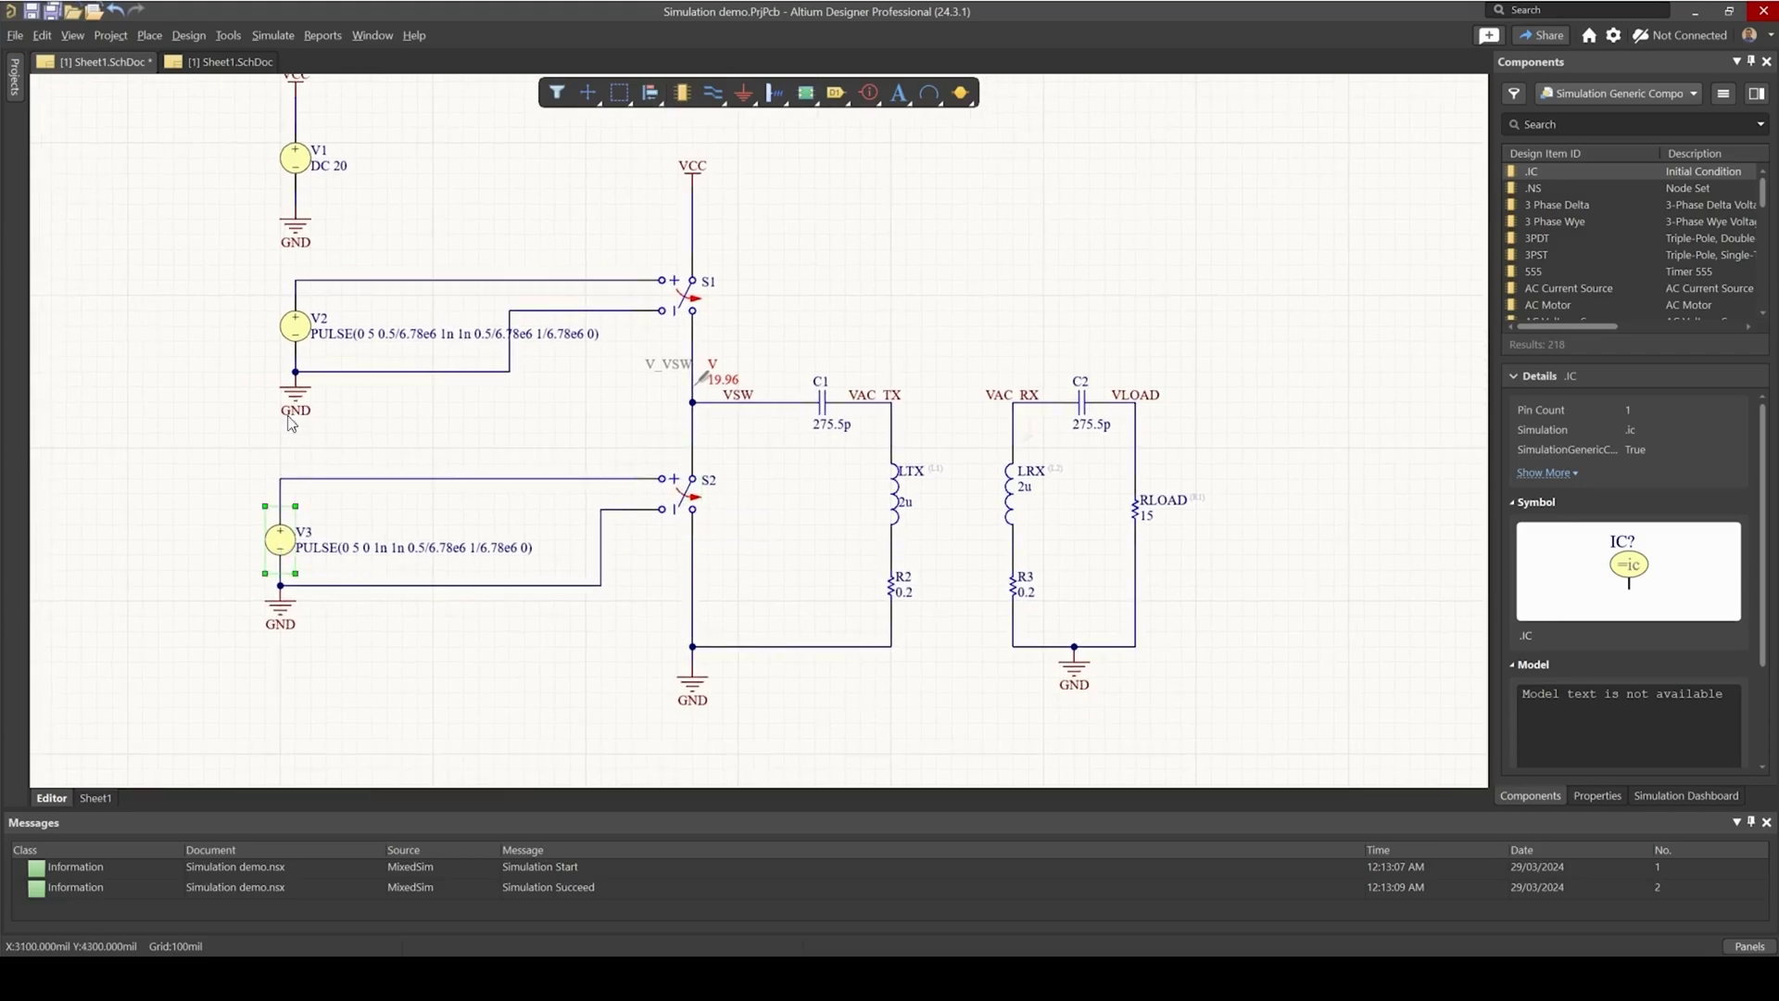
pyautogui.click(297, 335)
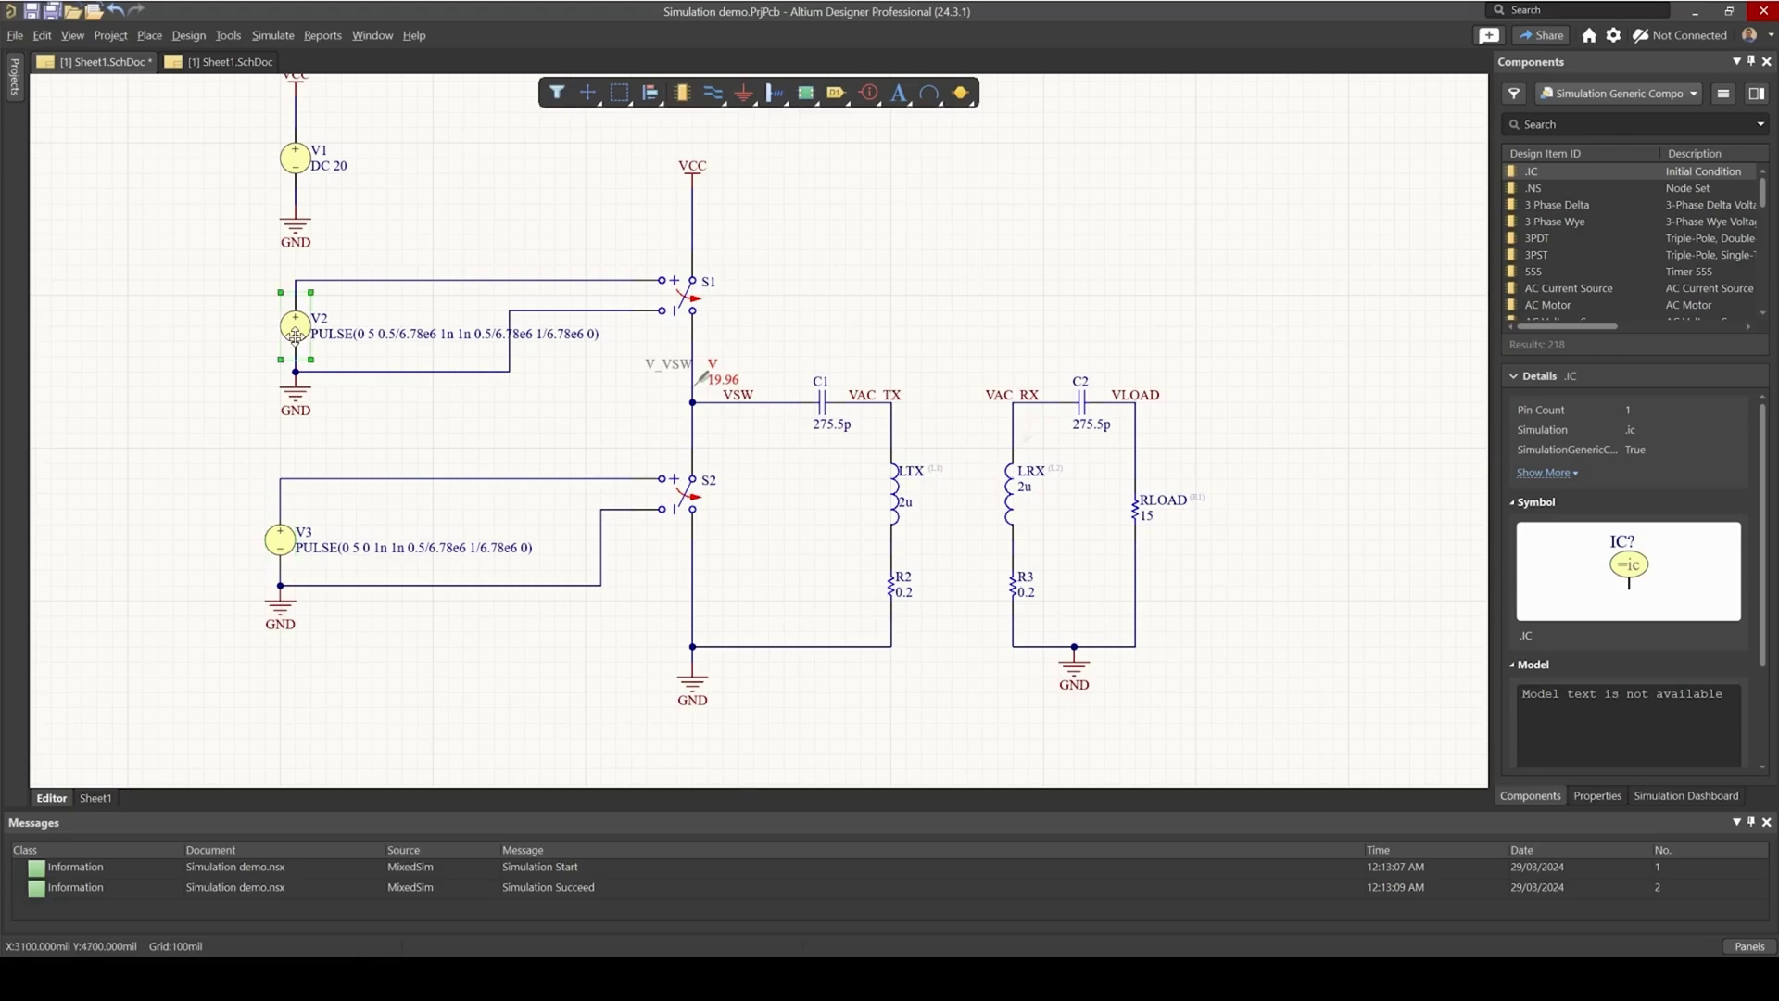
pyautogui.click(284, 553)
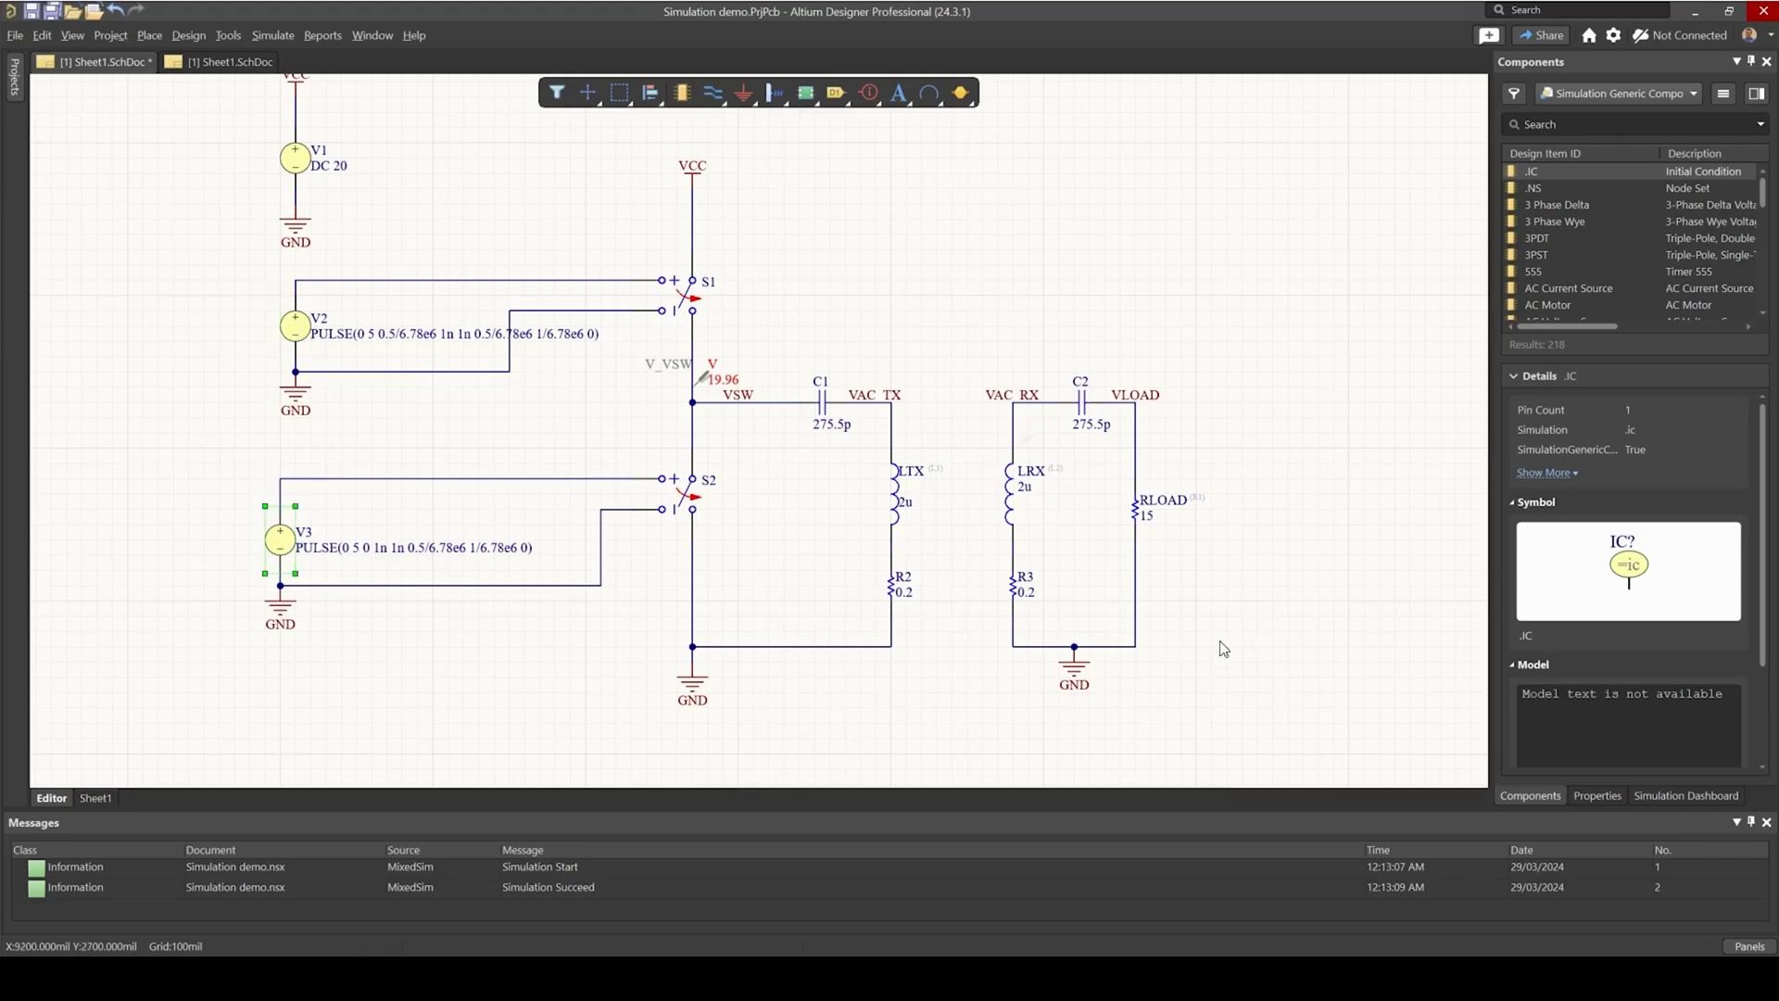
pyautogui.doubleClick(283, 546)
pyautogui.scroll(-4, 1648, 705)
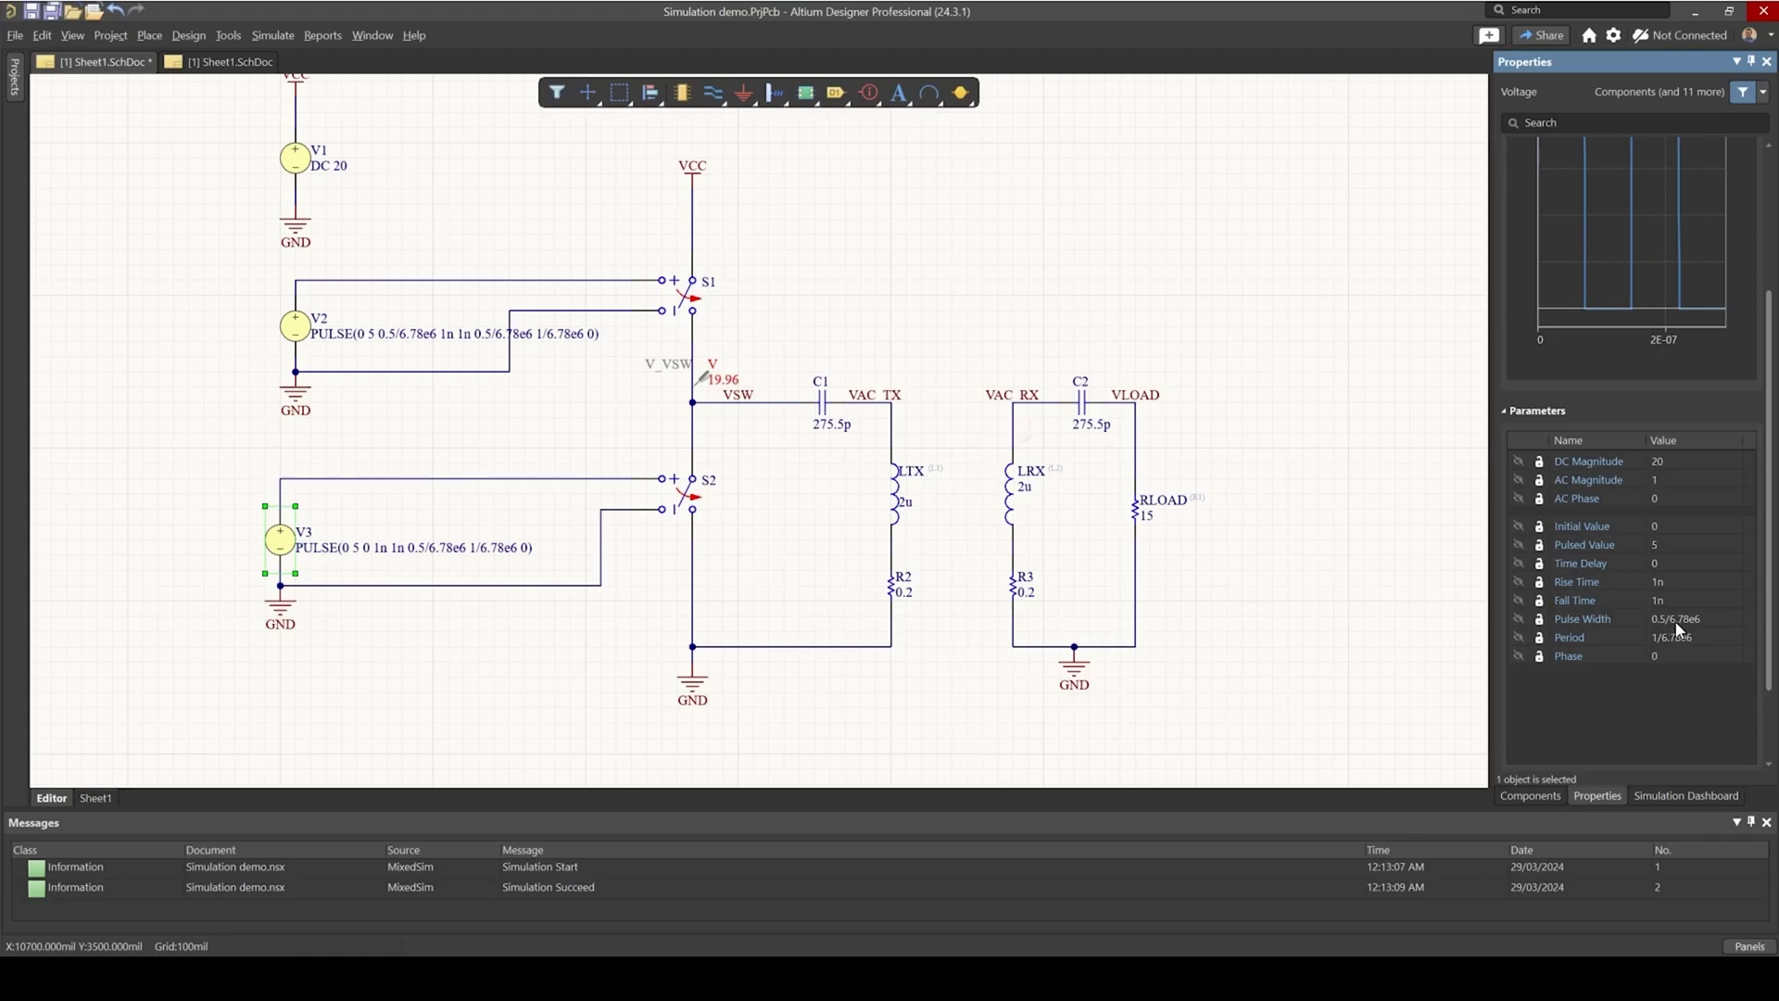
pyautogui.scroll(2, 1590, 600)
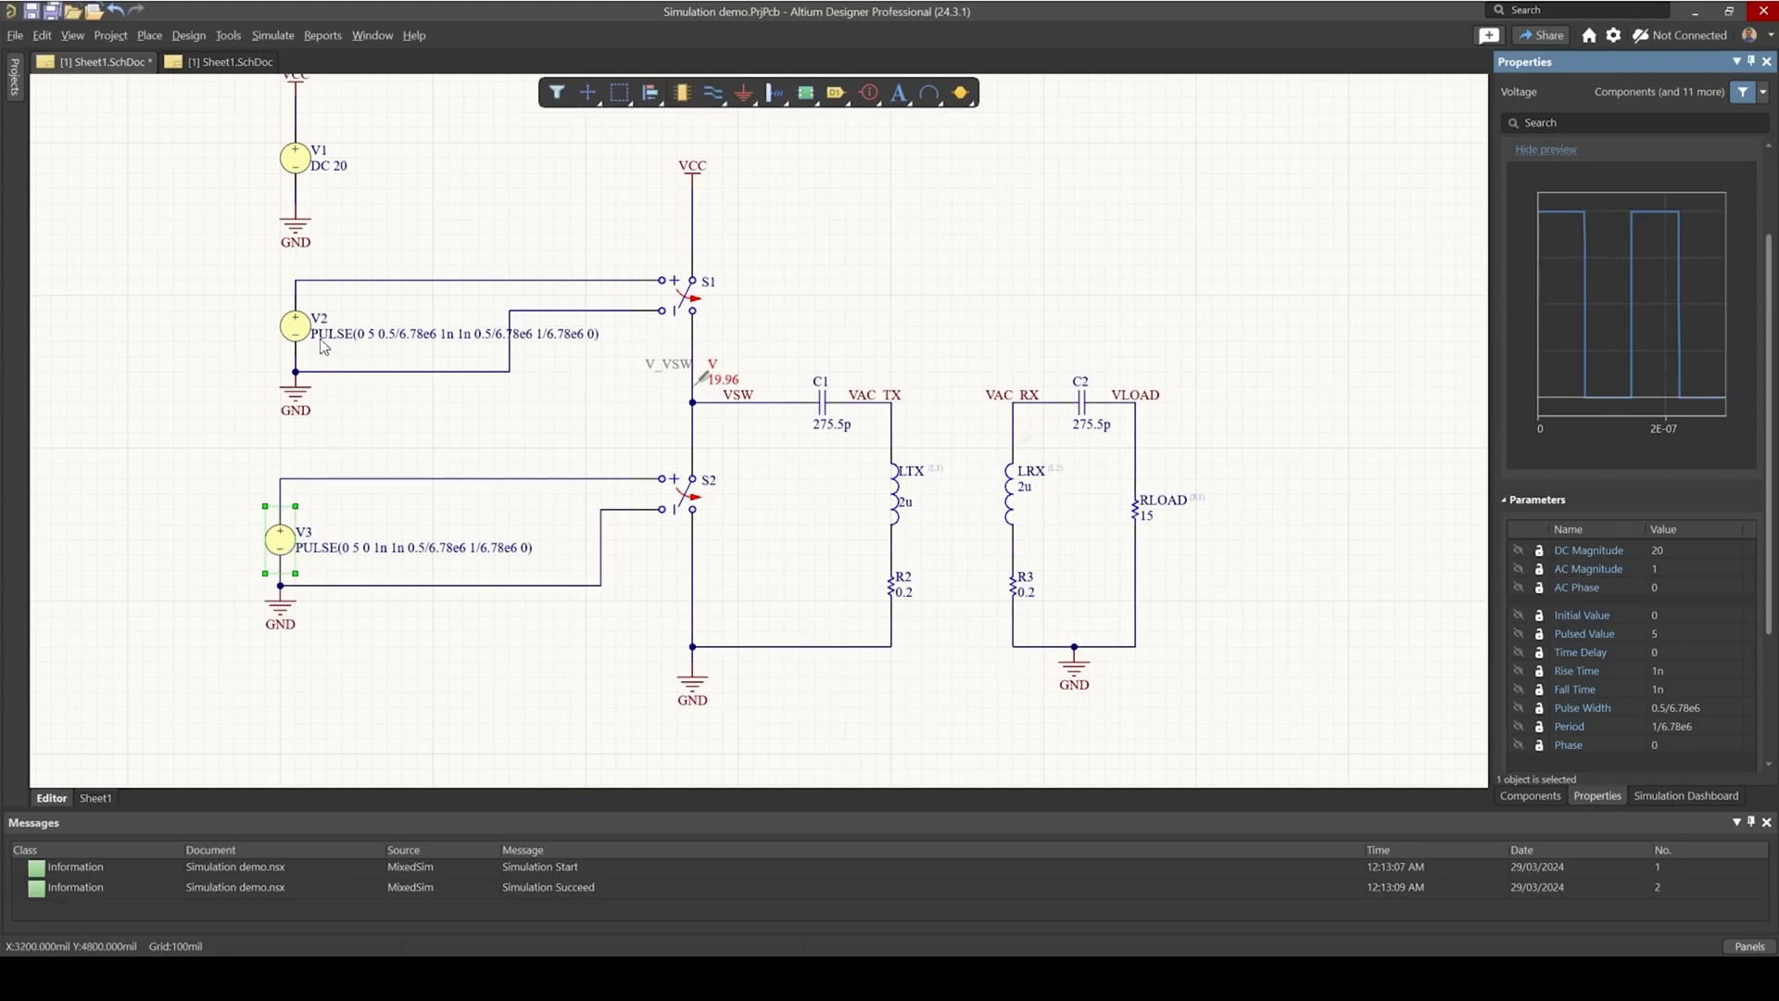
pyautogui.click(686, 507)
pyautogui.click(335, 319)
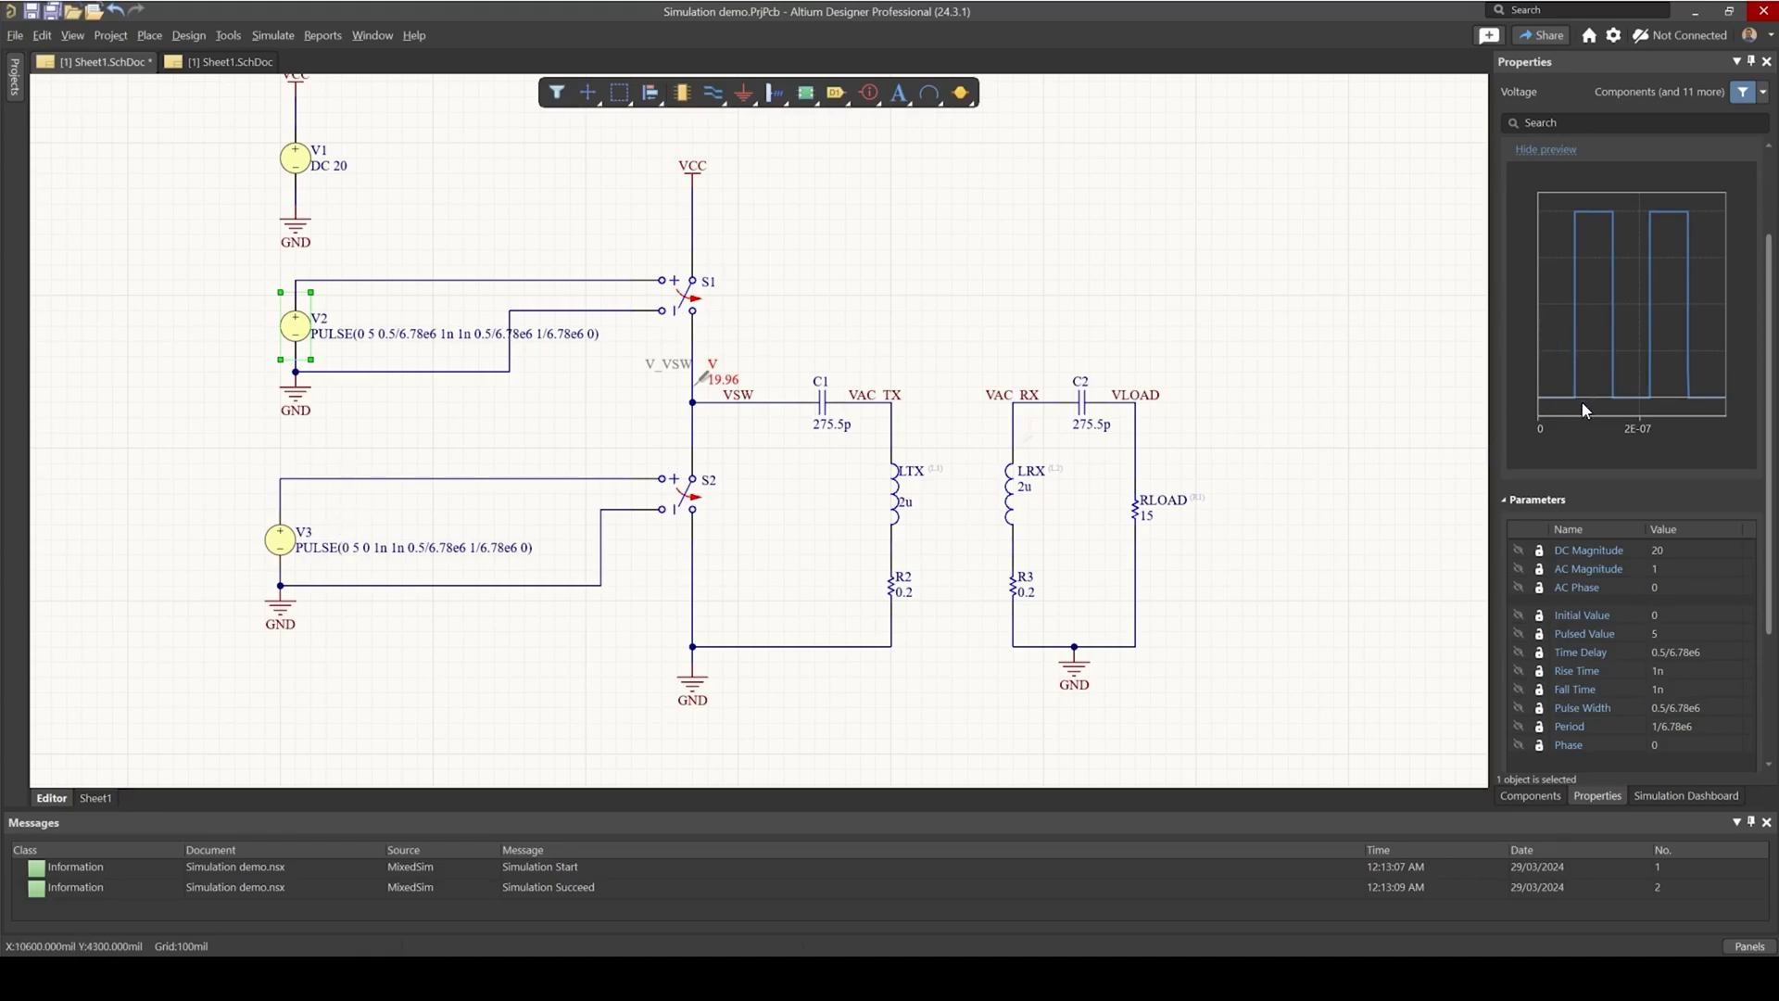
pyautogui.click(284, 541)
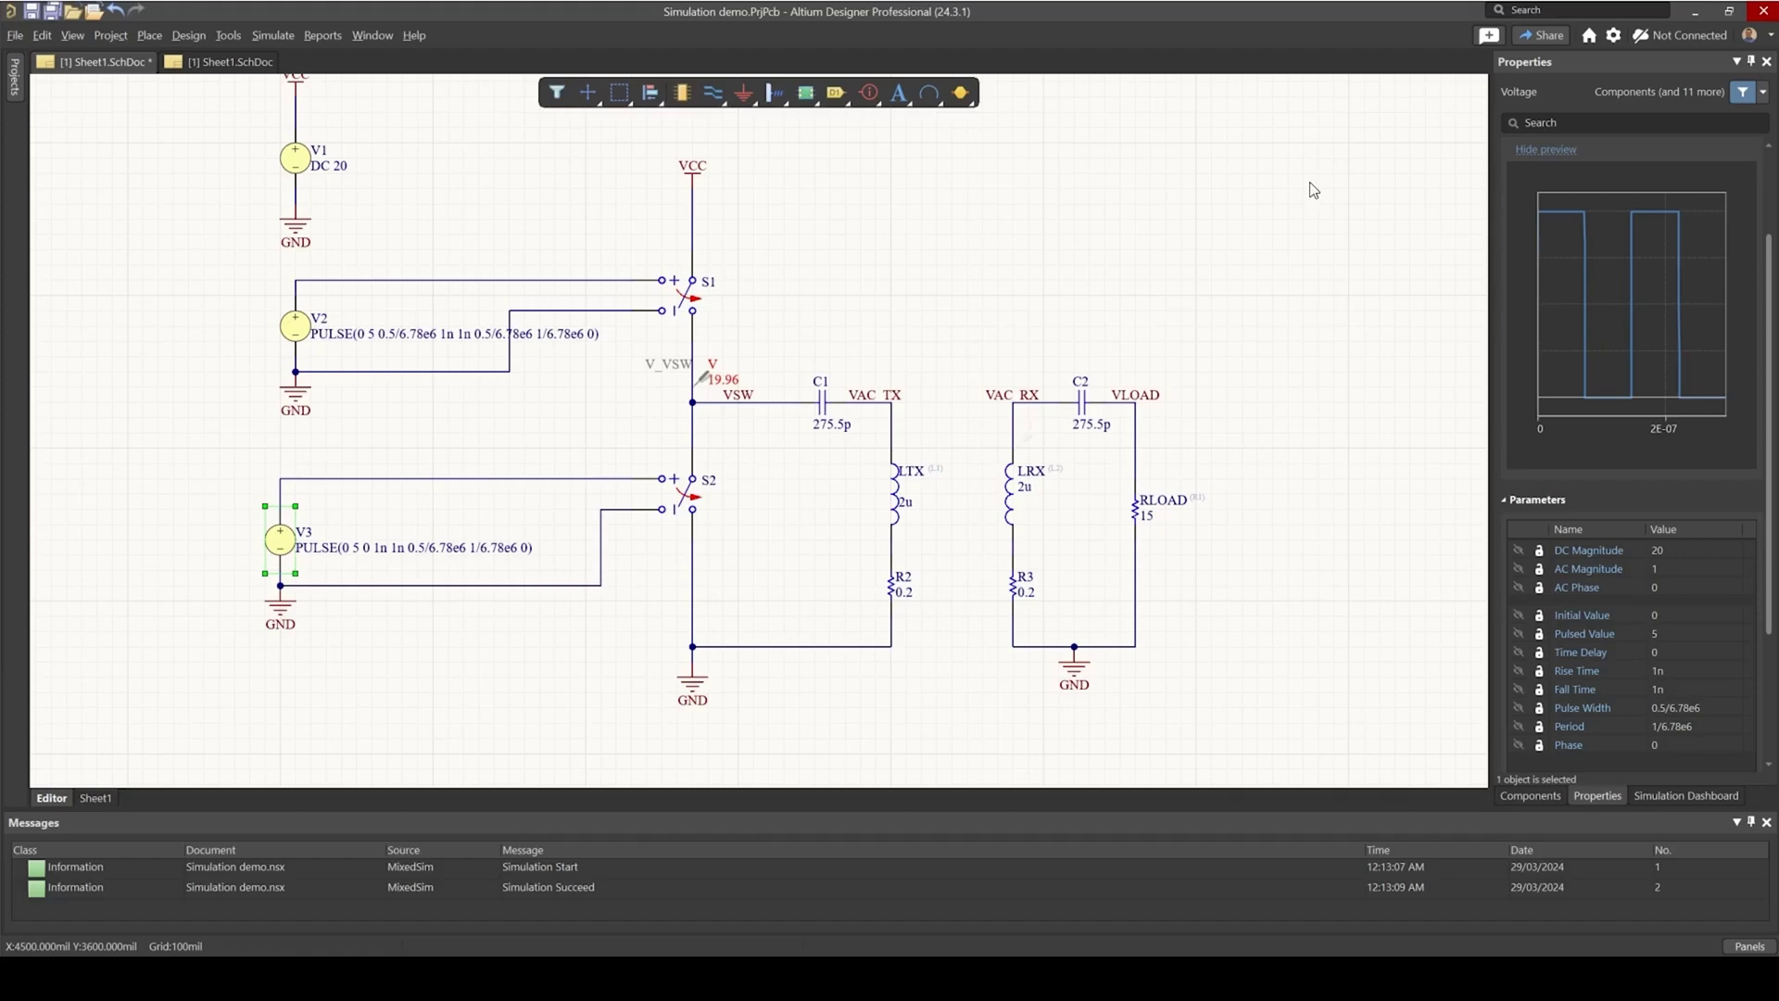
# - Examine the transmitter-side resonant circuit and the properties of capacitor C1, inductor LTX and resistor R2
pyautogui.moveTo(687, 342); pyautogui.dragTo(462, 330, button='right')
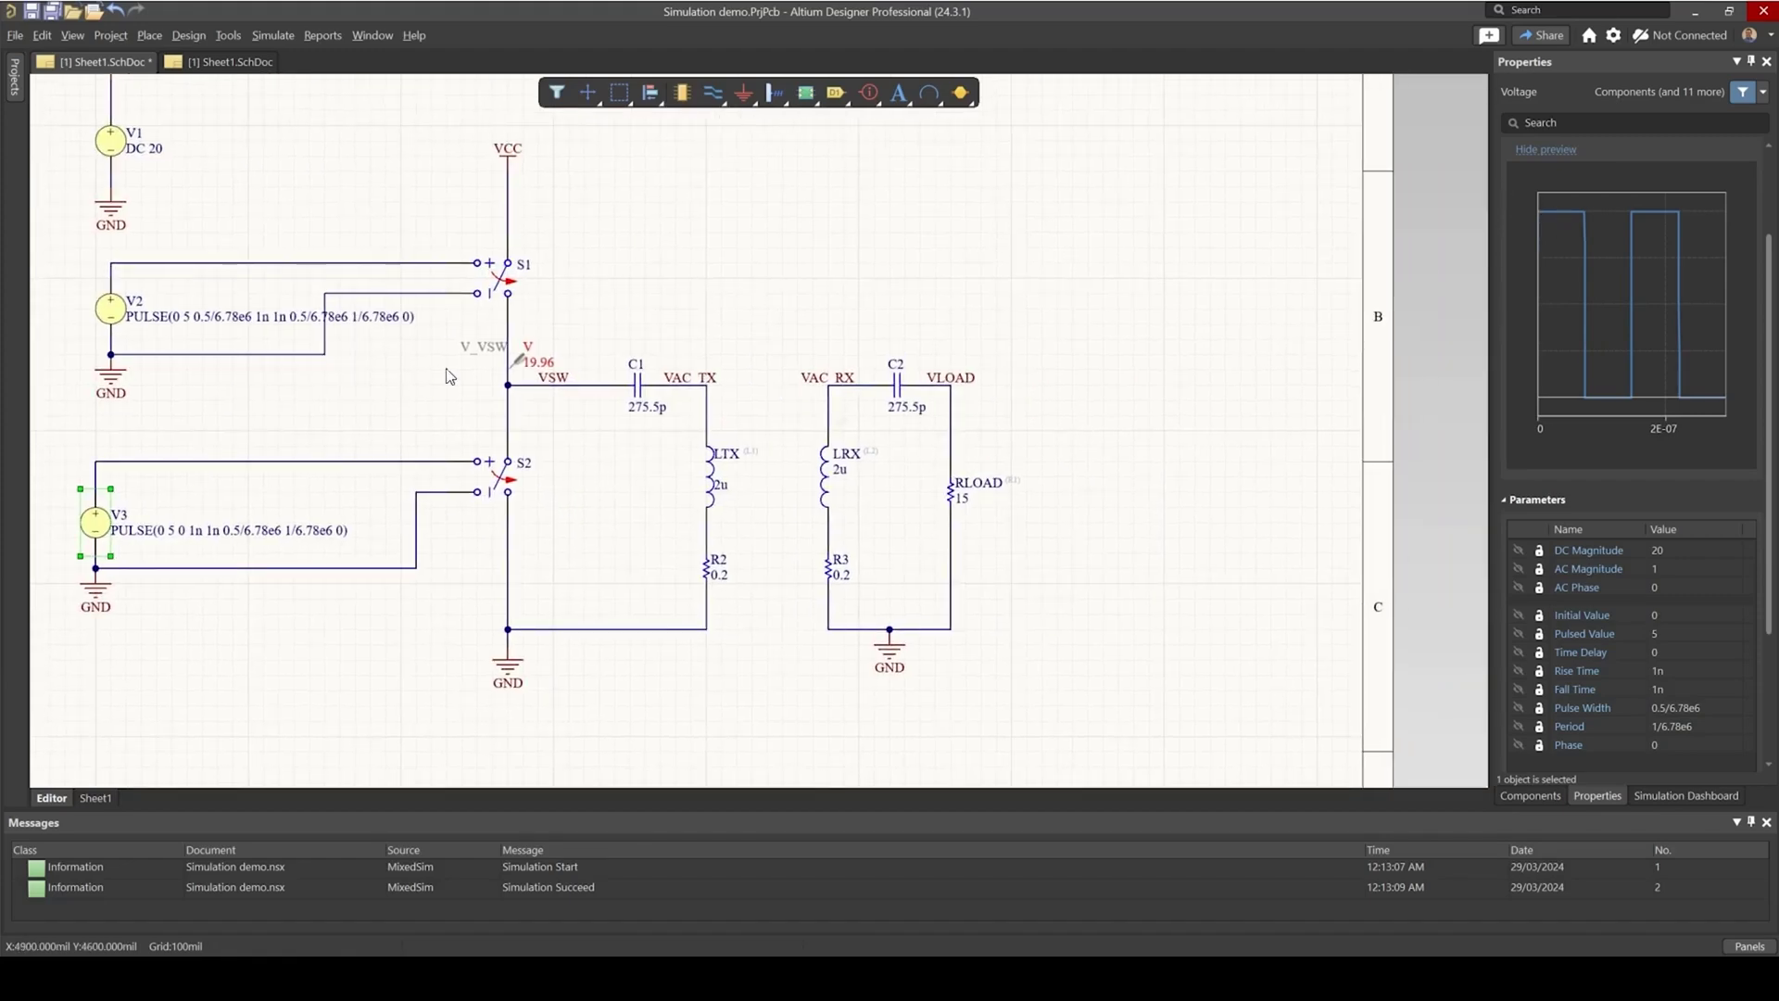
pyautogui.moveTo(571, 435); pyautogui.dragTo(515, 419, button='right')
pyautogui.keyDown('ctrl'); pyautogui.scroll(2, 651, 422); pyautogui.keyUp('ctrl')
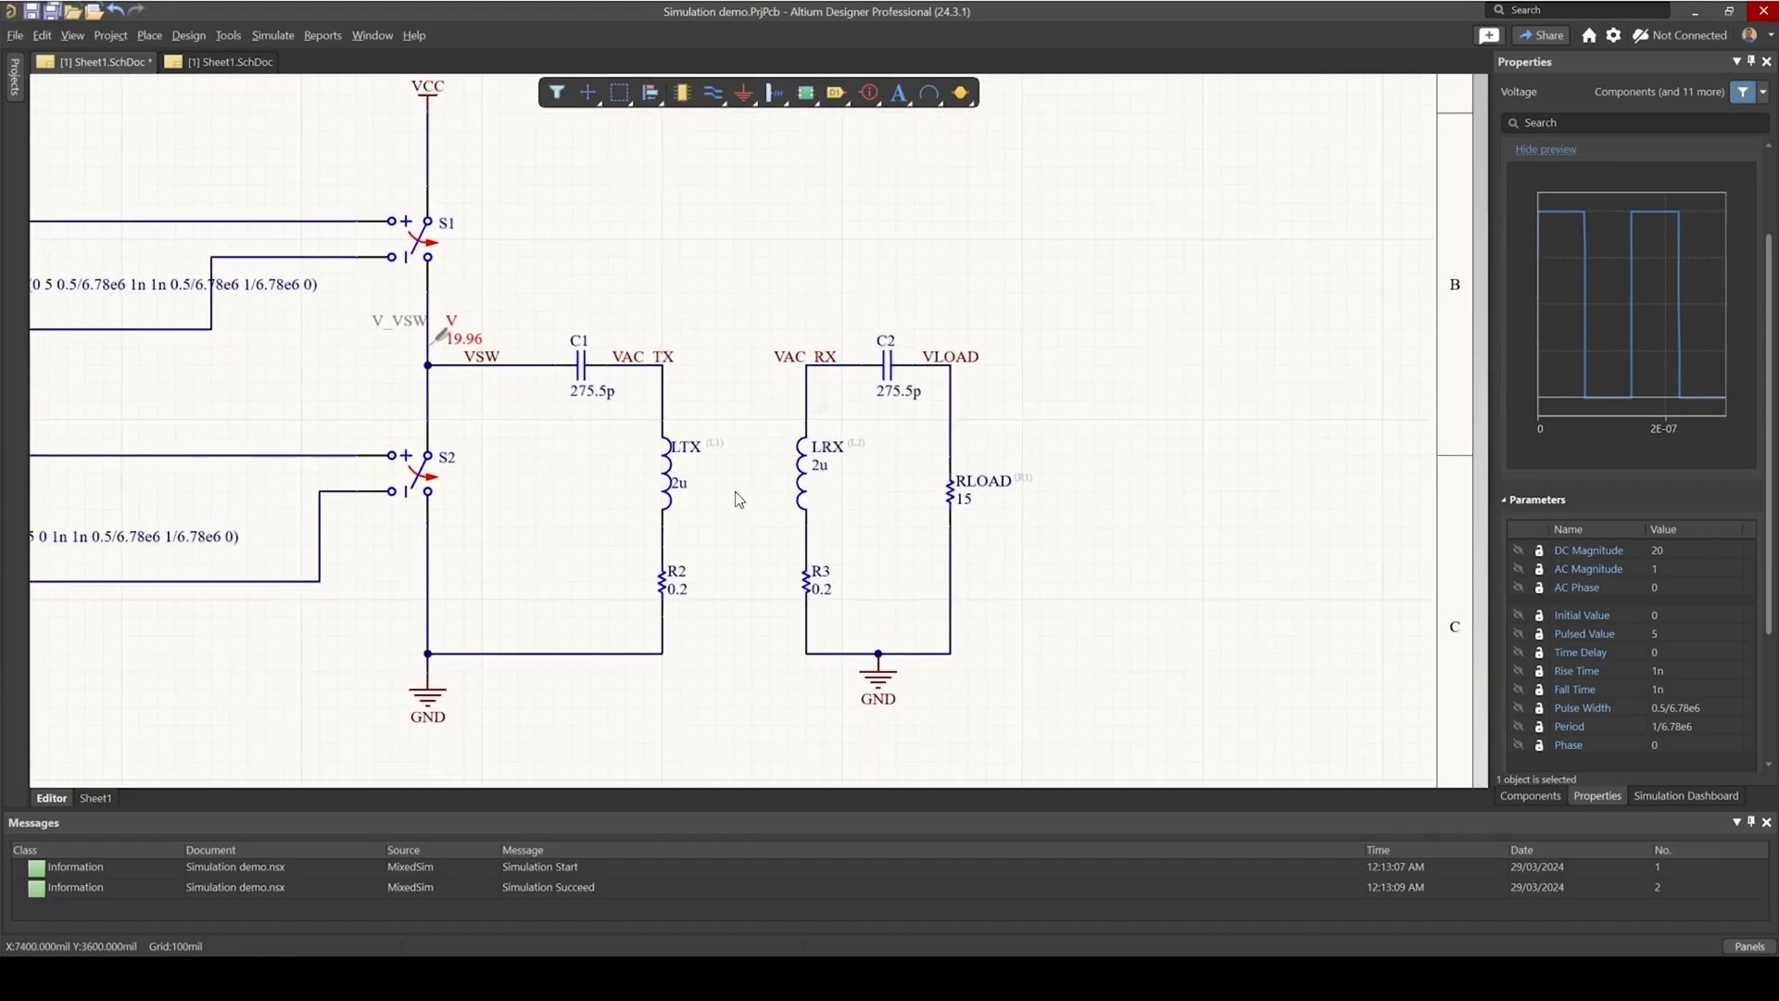
pyautogui.moveTo(738, 500); pyautogui.dragTo(657, 465, button='right')
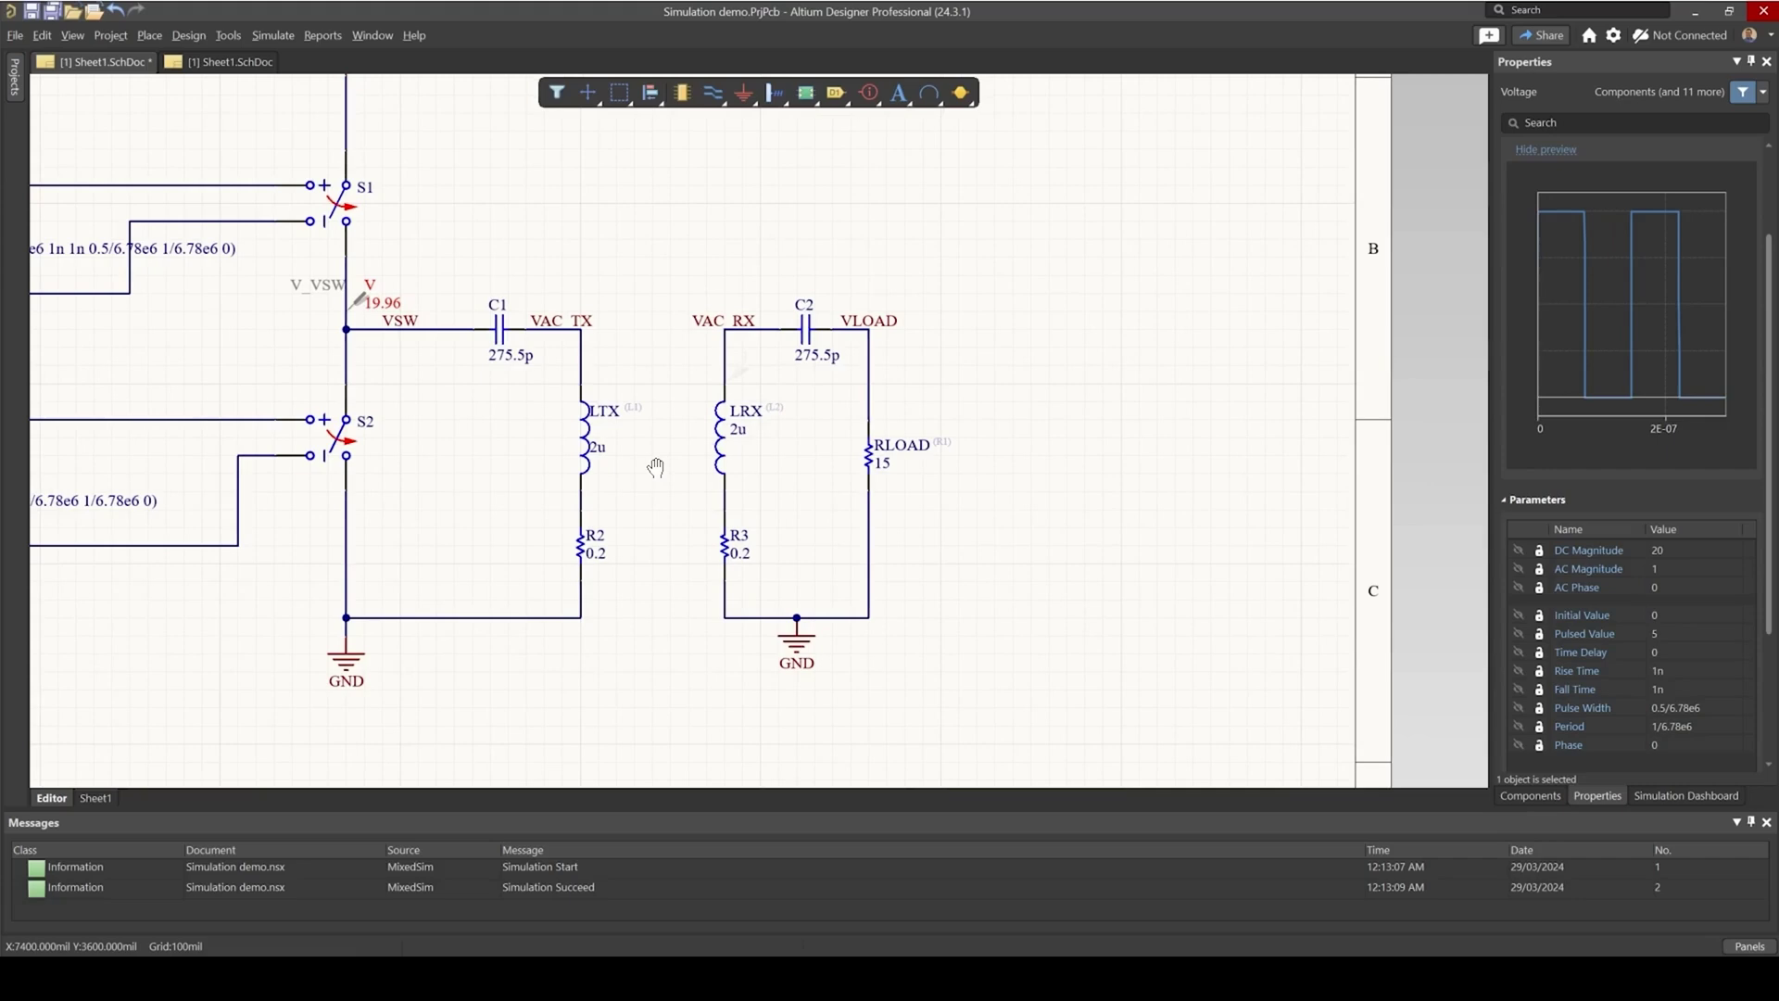
pyautogui.keyDown('ctrl'); pyautogui.scroll(2, 655, 466); pyautogui.keyUp('ctrl')
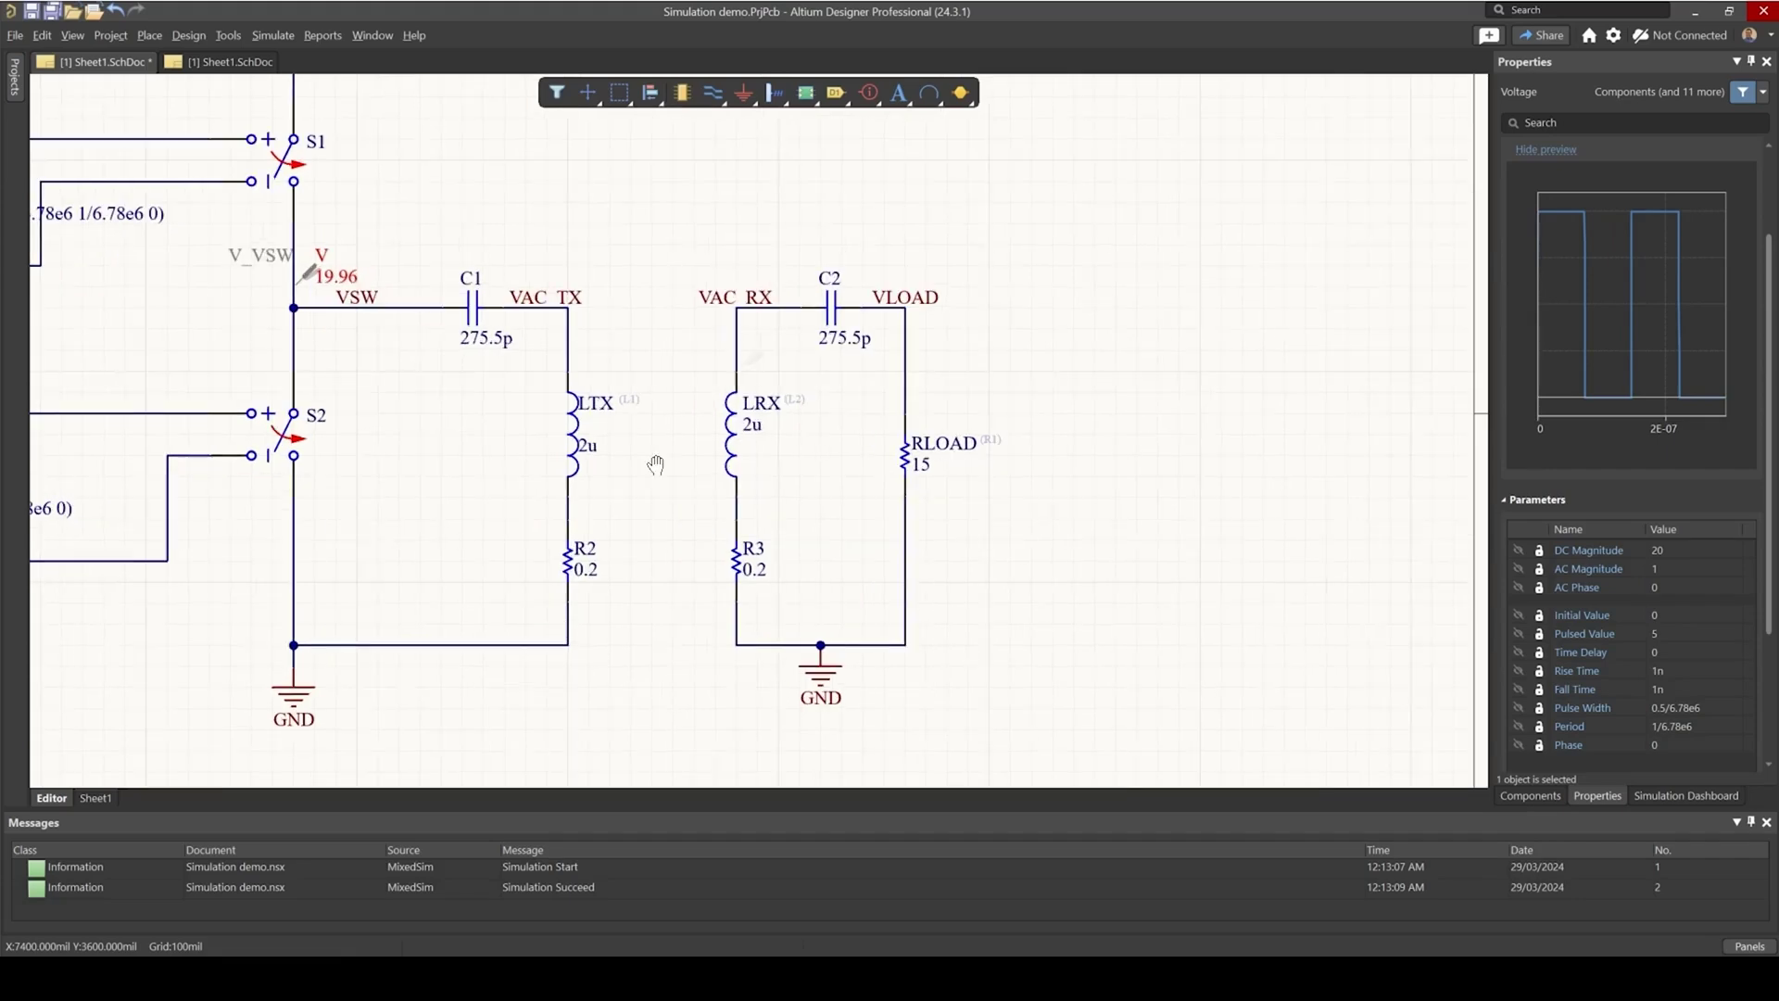
pyautogui.click(475, 310)
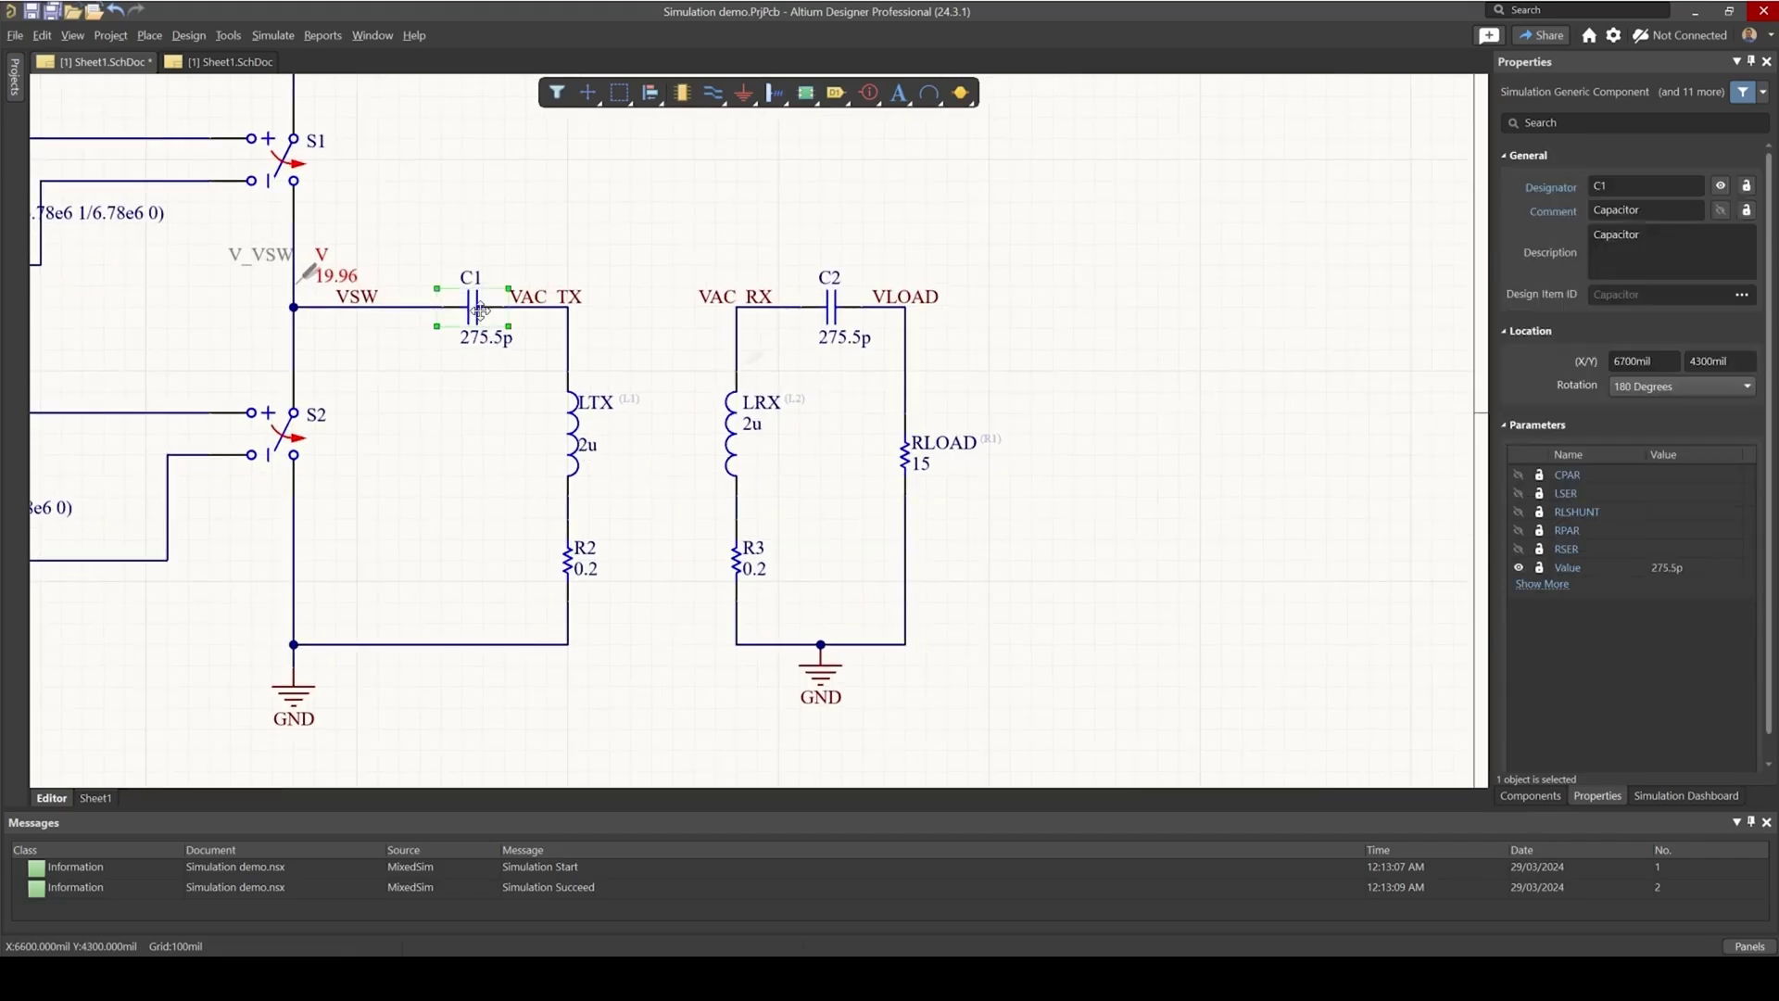
pyautogui.click(572, 443)
pyautogui.moveTo(553, 484); pyautogui.dragTo(445, 456, button='right')
pyautogui.keyDown('ctrl'); pyautogui.scroll(1, 445, 456); pyautogui.keyUp('ctrl')
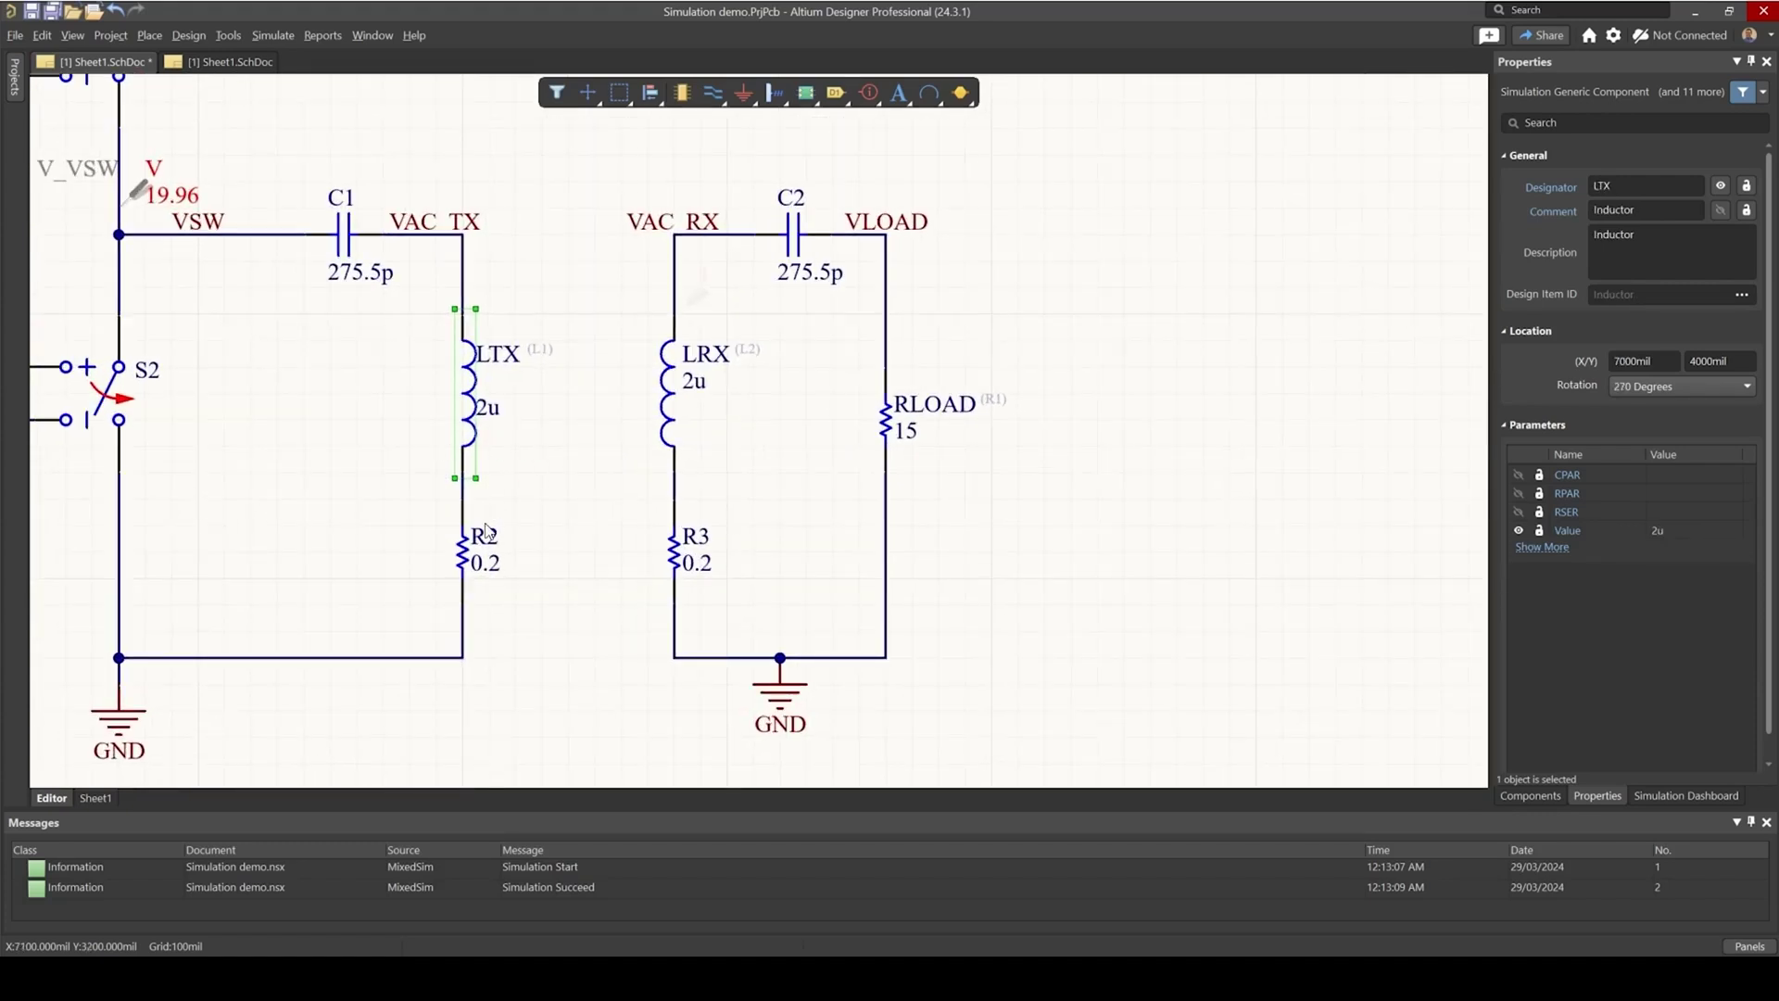
pyautogui.click(464, 561)
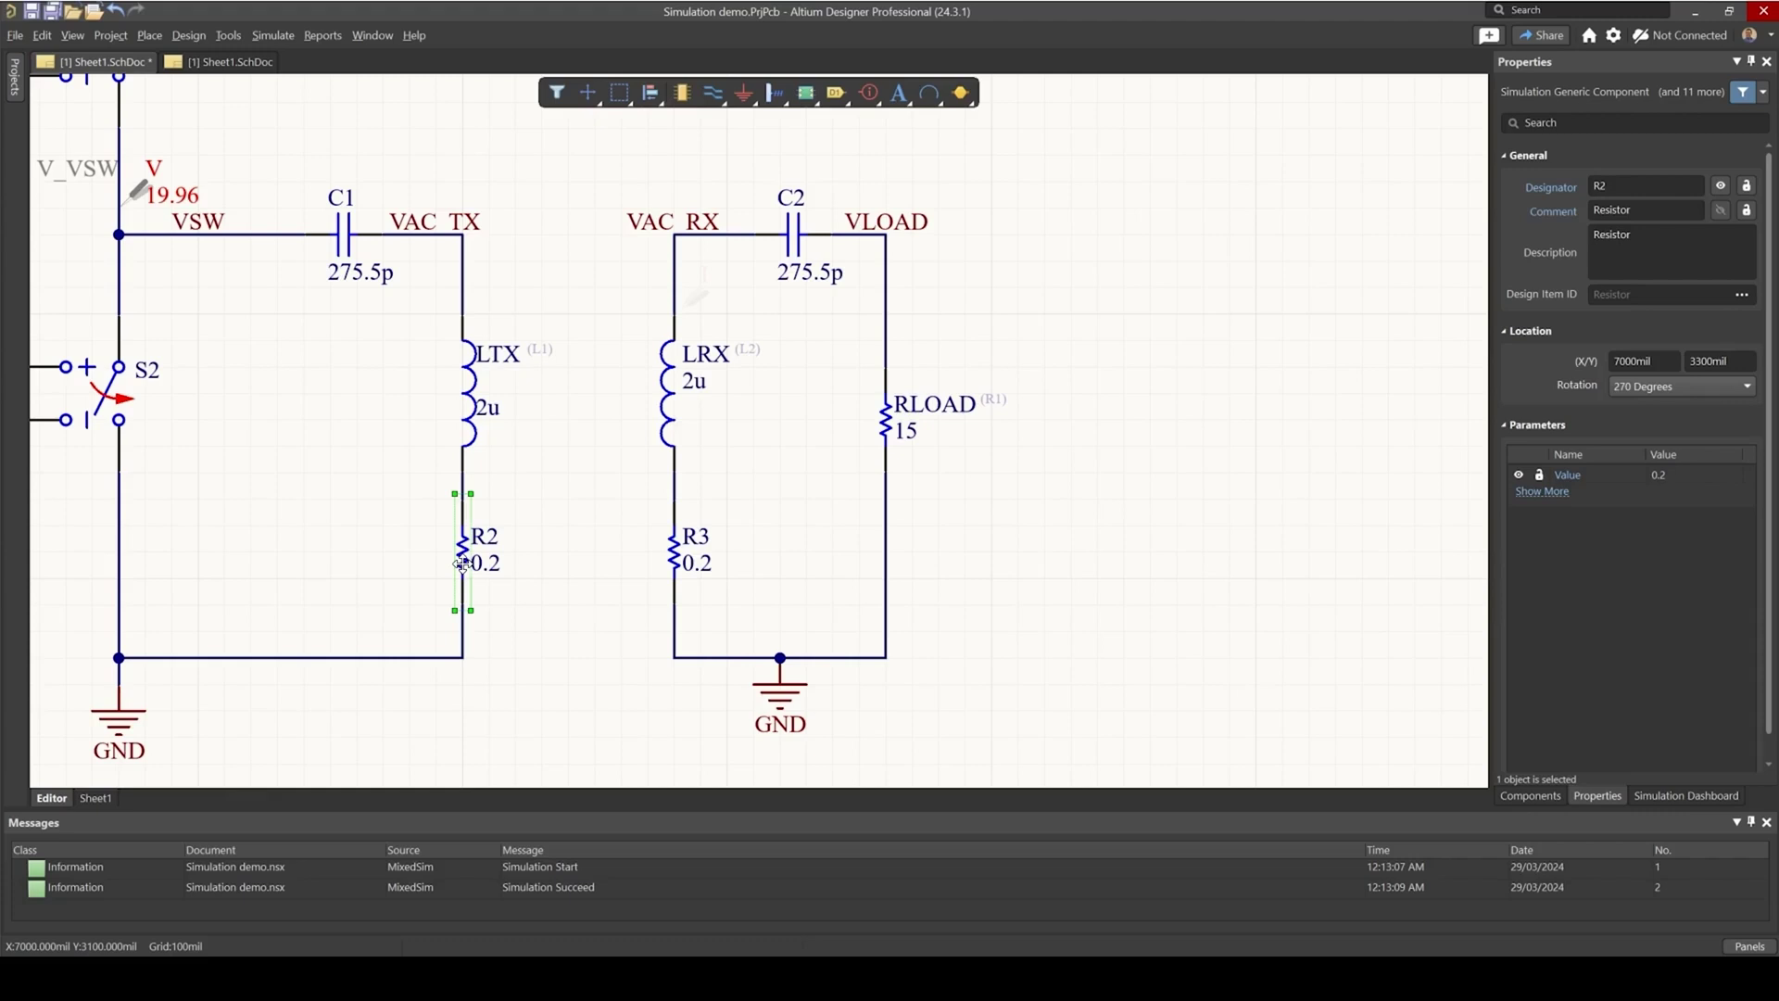
pyautogui.click(473, 419)
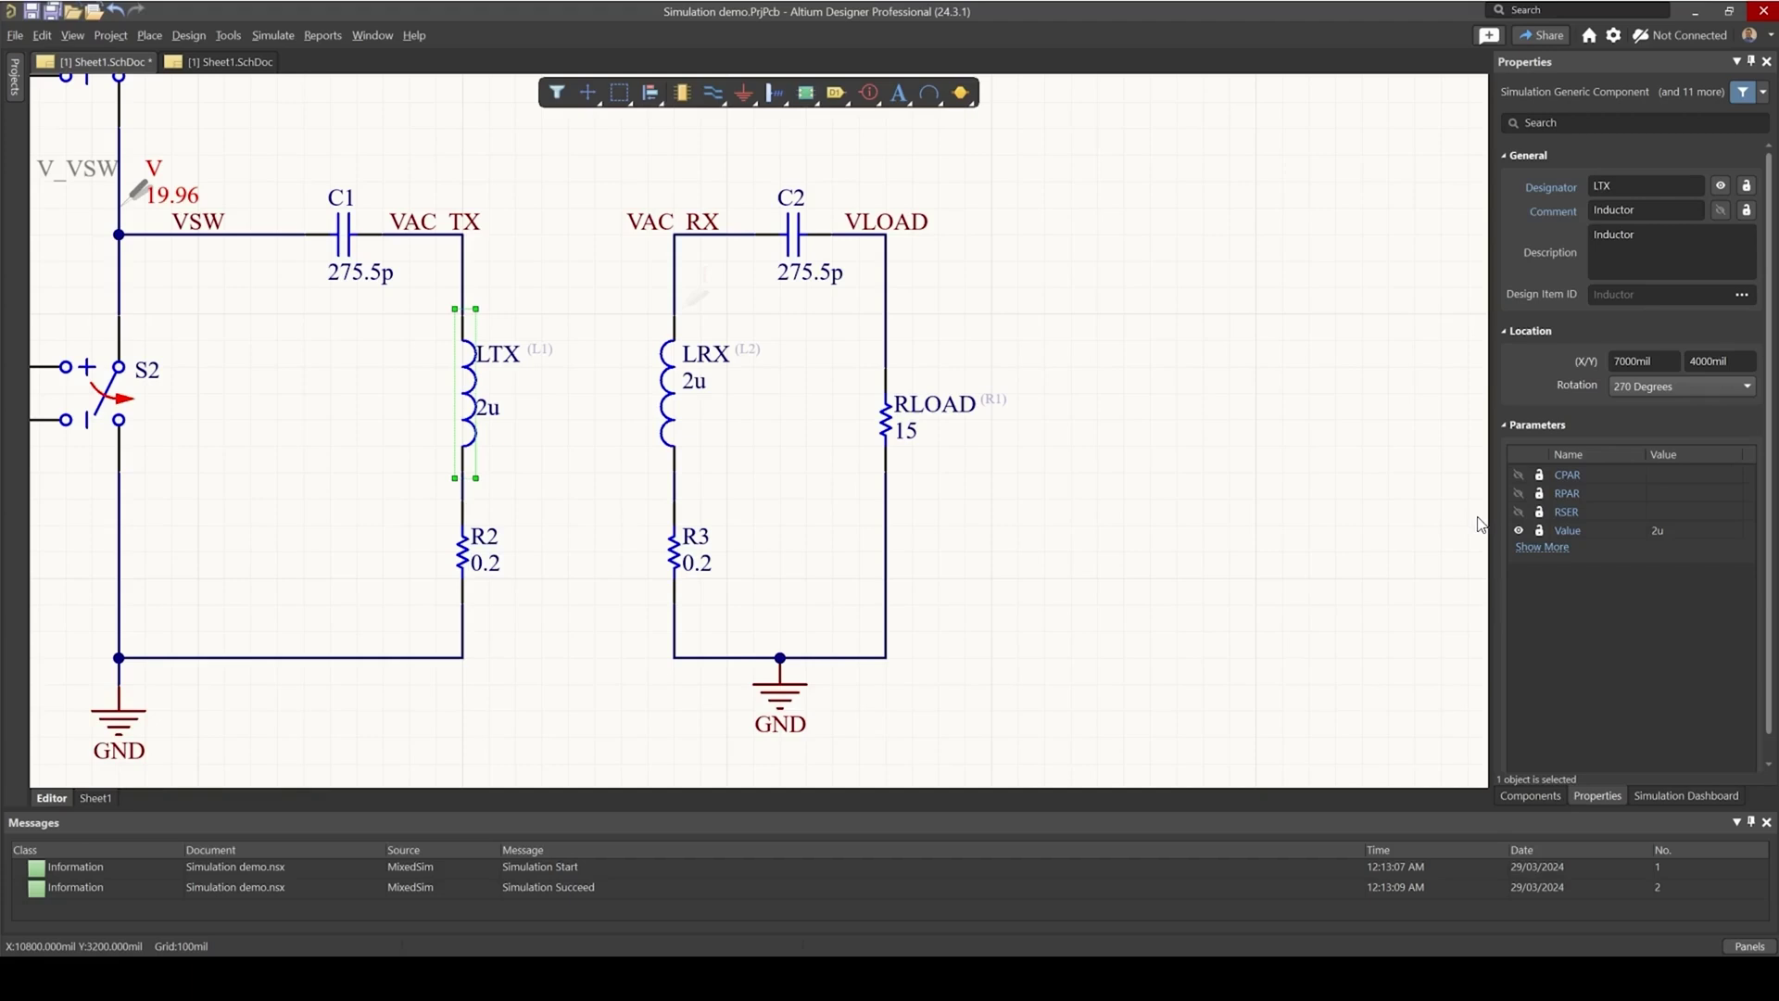
# - Set the series resistance RSER of inductor LTX to 0.2 and make the parameter visible on the schematic
pyautogui.moveTo(1491, 515); pyautogui.dragTo(1426, 519)
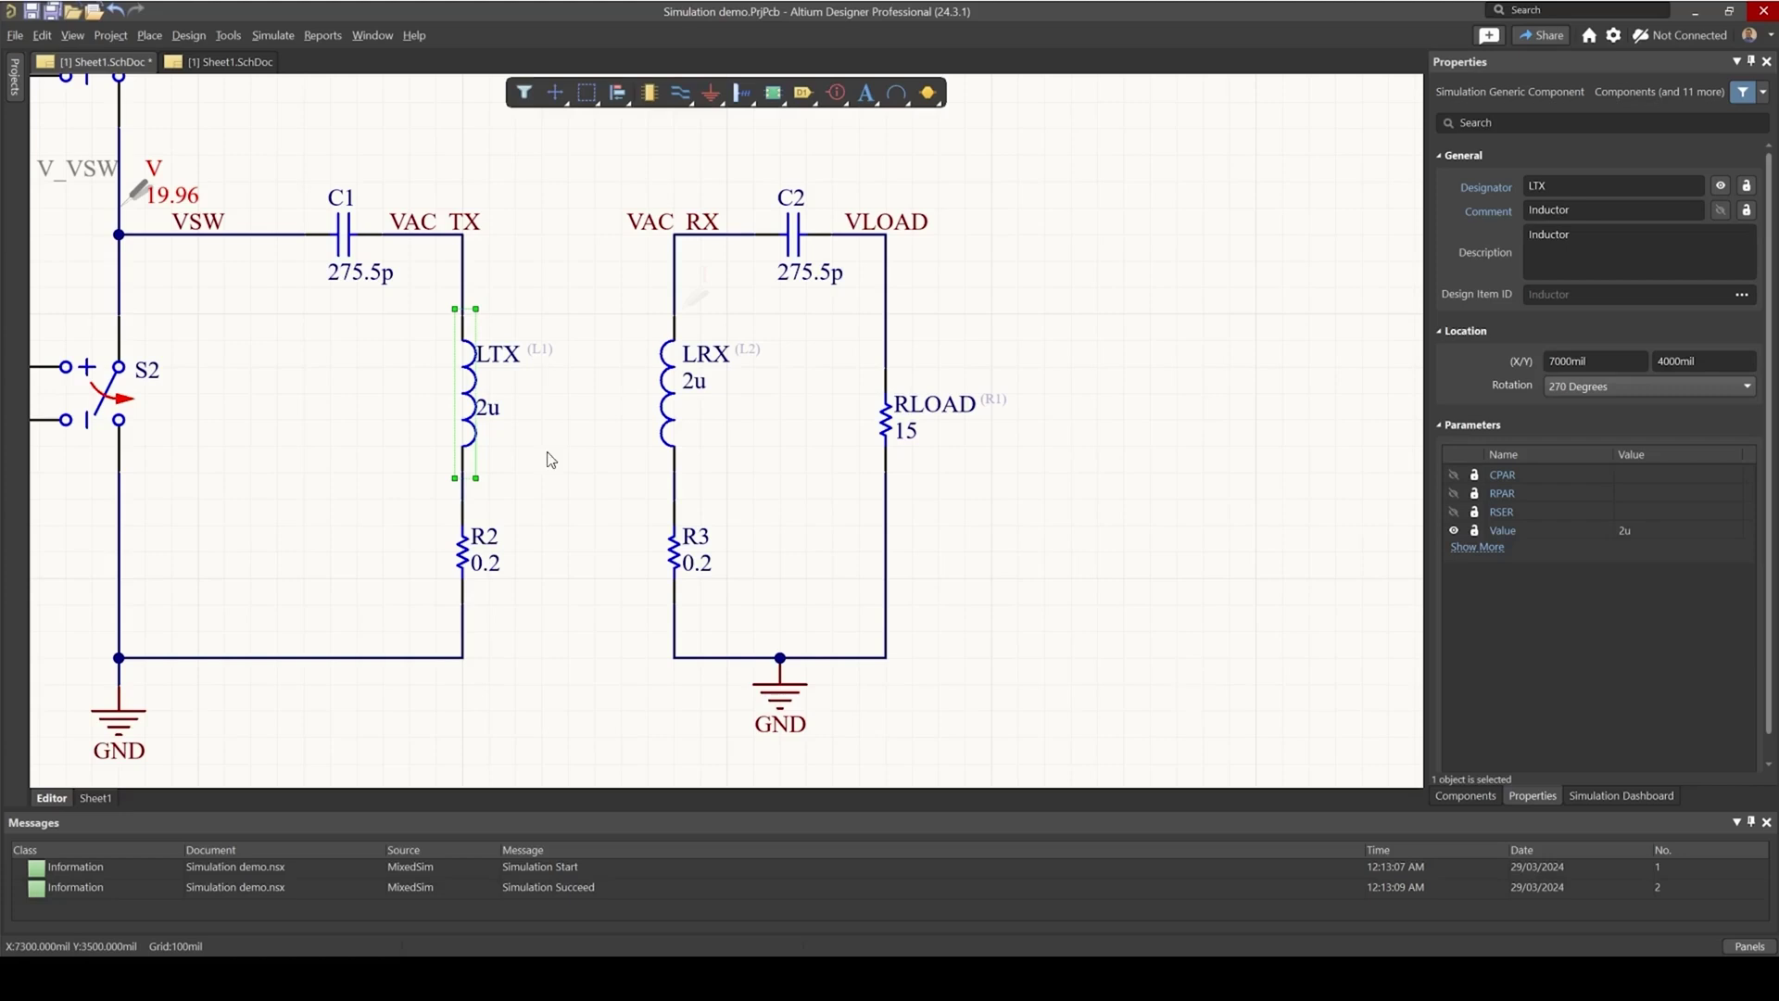
pyautogui.click(467, 554)
pyautogui.click(463, 414)
pyautogui.click(1454, 512)
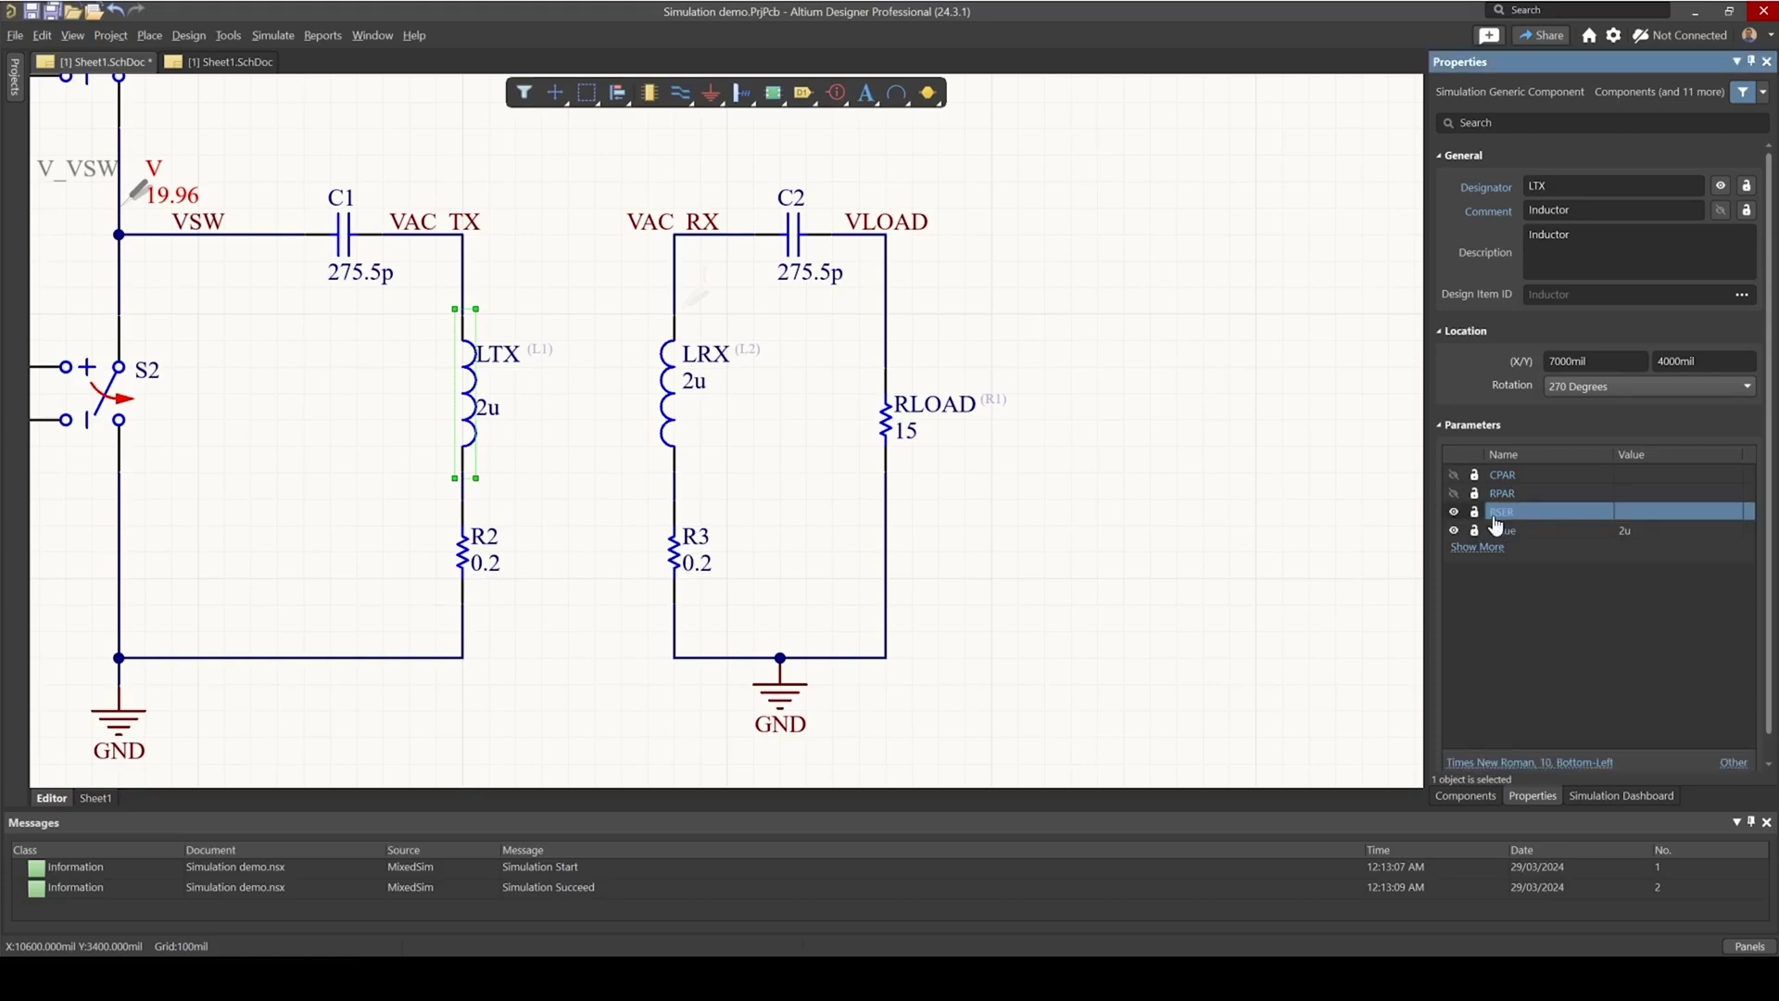
pyautogui.click(1634, 515)
pyautogui.write('0.2')
pyautogui.press('Return')
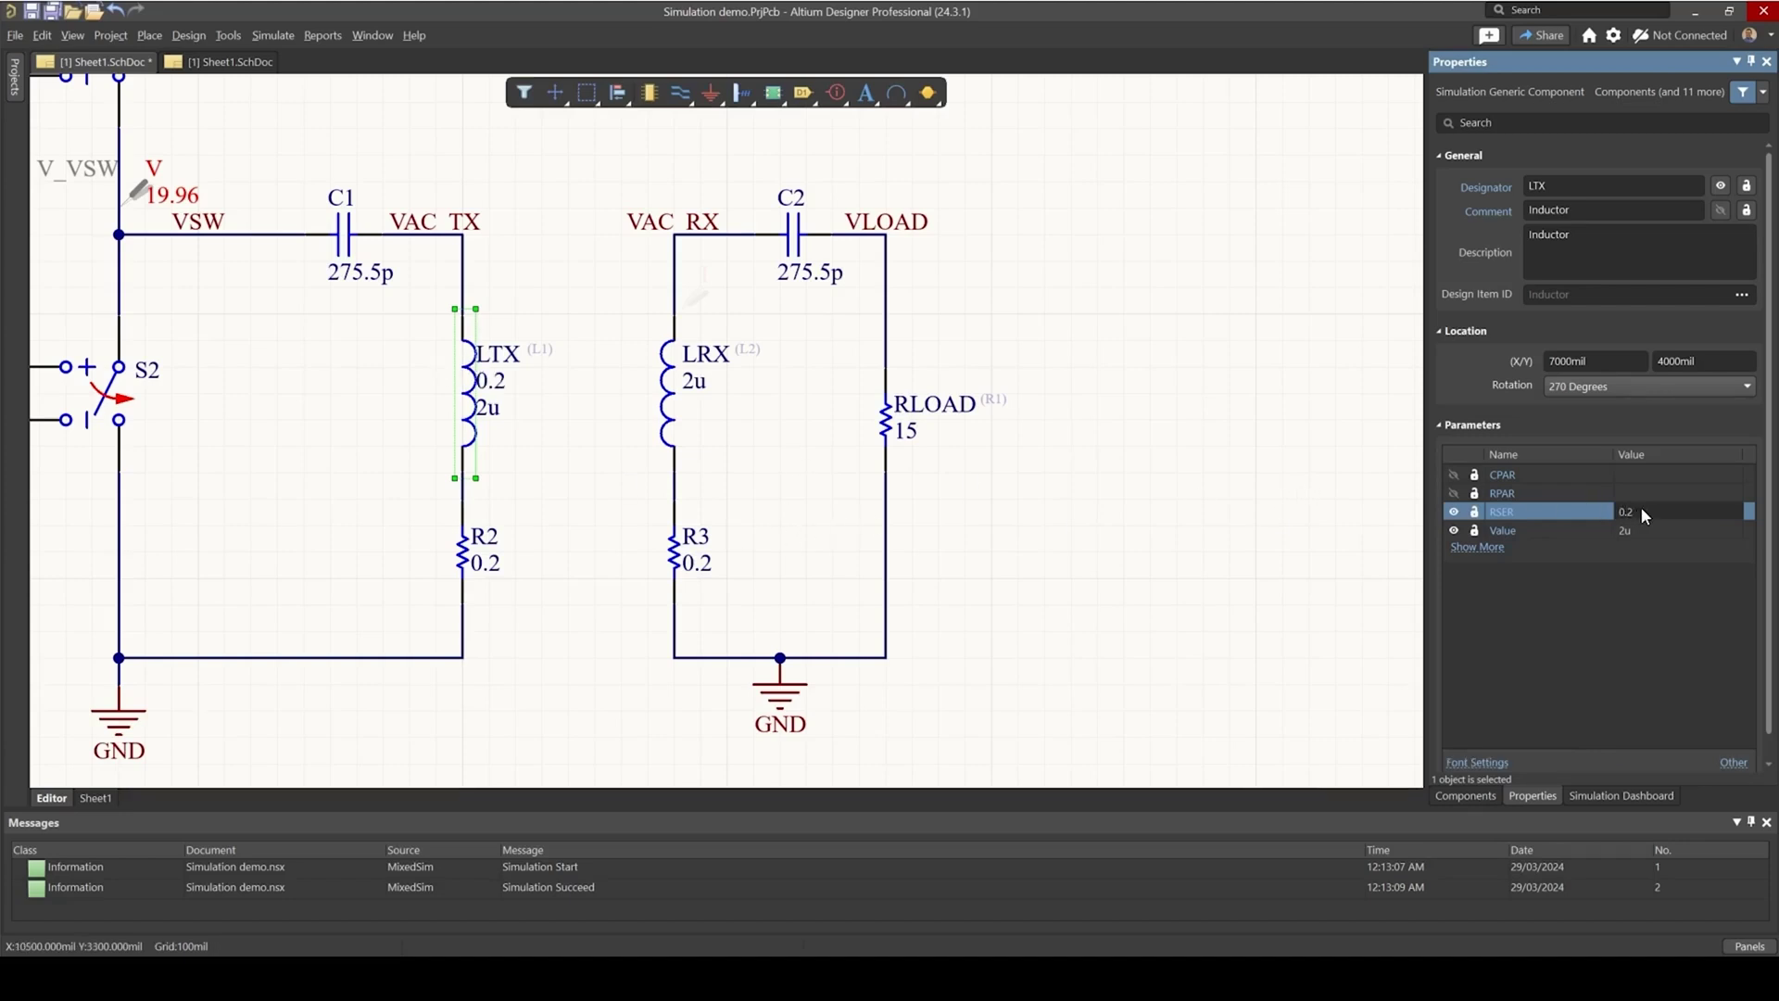
pyautogui.press('Return')
# - Inspect the properties of resistor R2, load resistor RLOAD and receiver inductor LRX
pyautogui.click(465, 558)
pyautogui.moveTo(650, 519)
pyautogui.mouseDown(button='right')
pyautogui.moveTo(552, 523)
pyautogui.moveTo(630, 499)
pyautogui.mouseUp(button='right')
pyautogui.keyDown('ctrl'); pyautogui.scroll(-1, 630, 496); pyautogui.keyUp('ctrl')
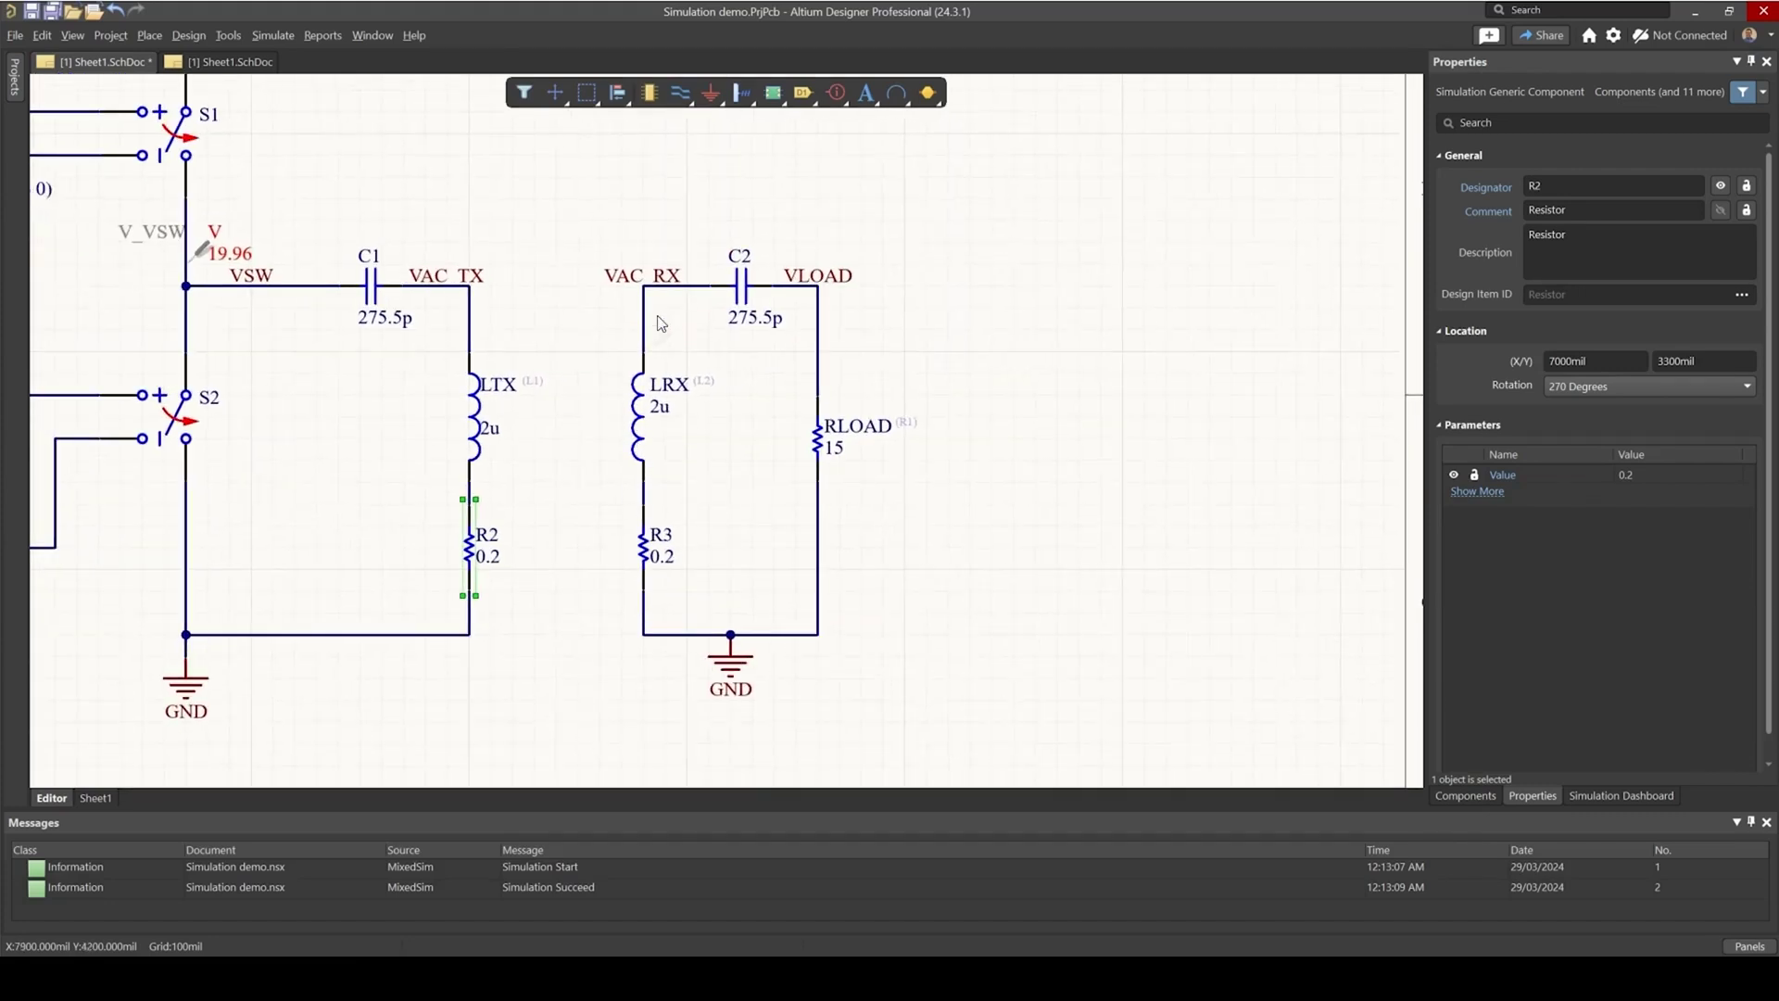
pyautogui.click(821, 443)
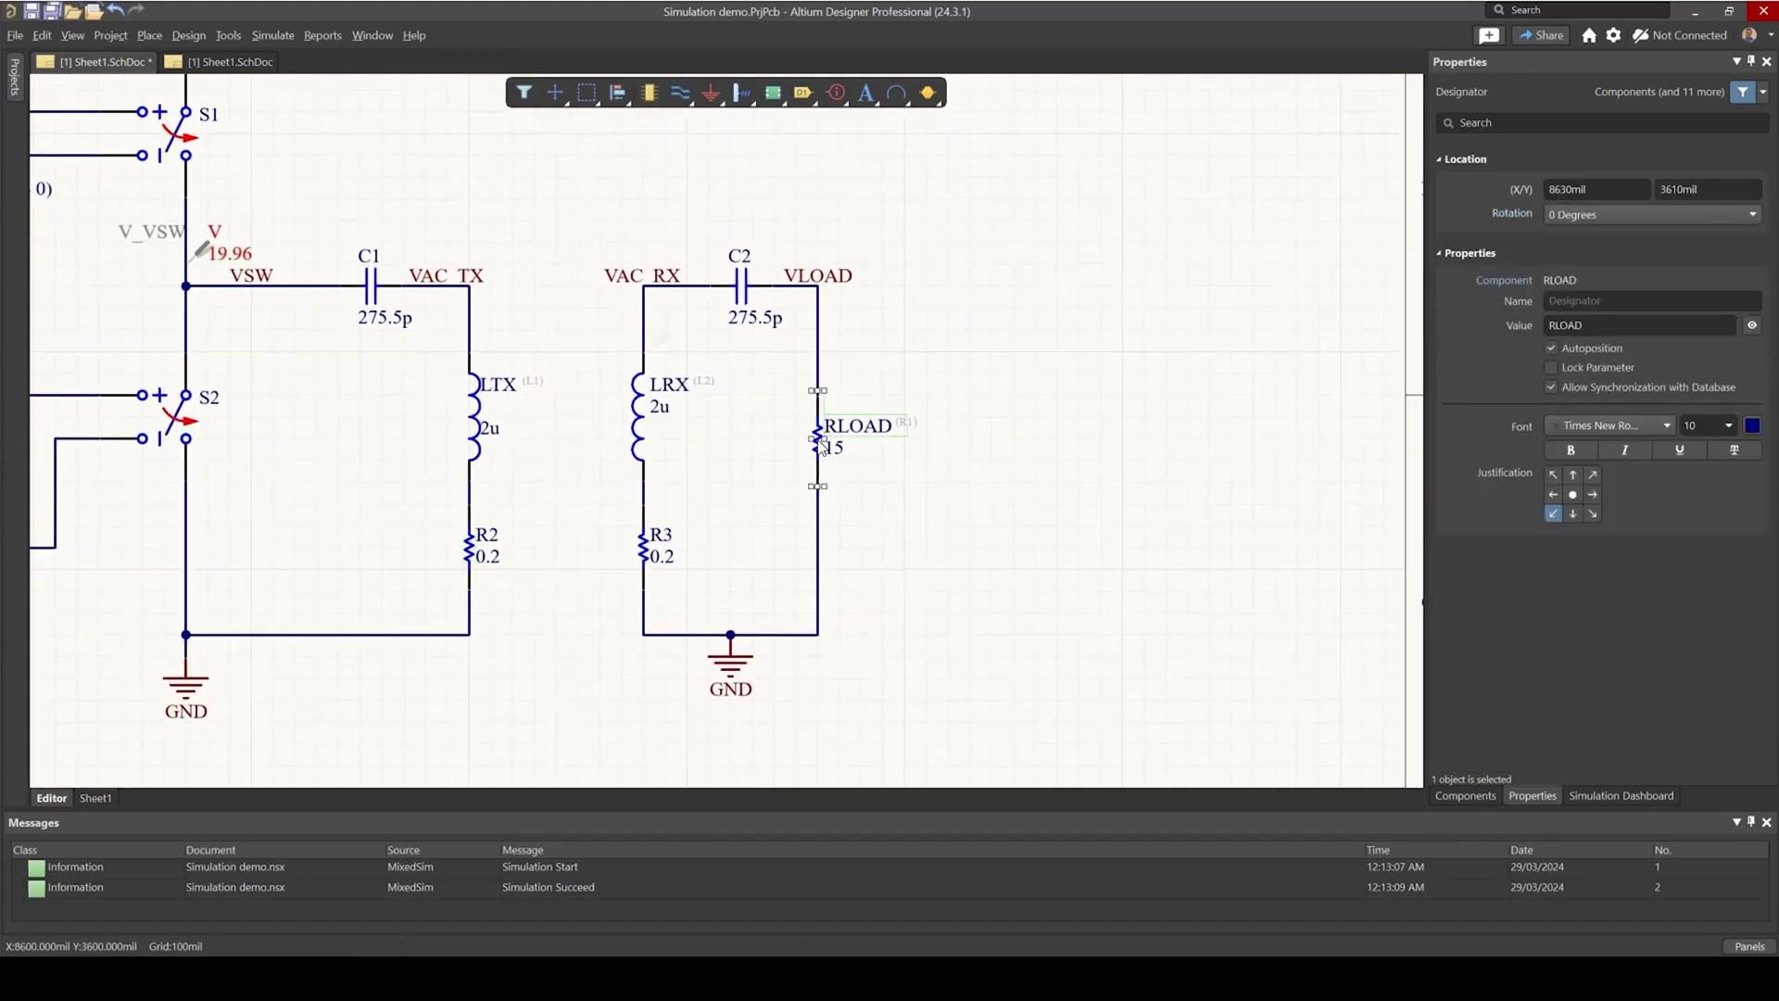
pyautogui.click(819, 446)
pyautogui.moveTo(653, 278); pyautogui.dragTo(813, 400, button='right')
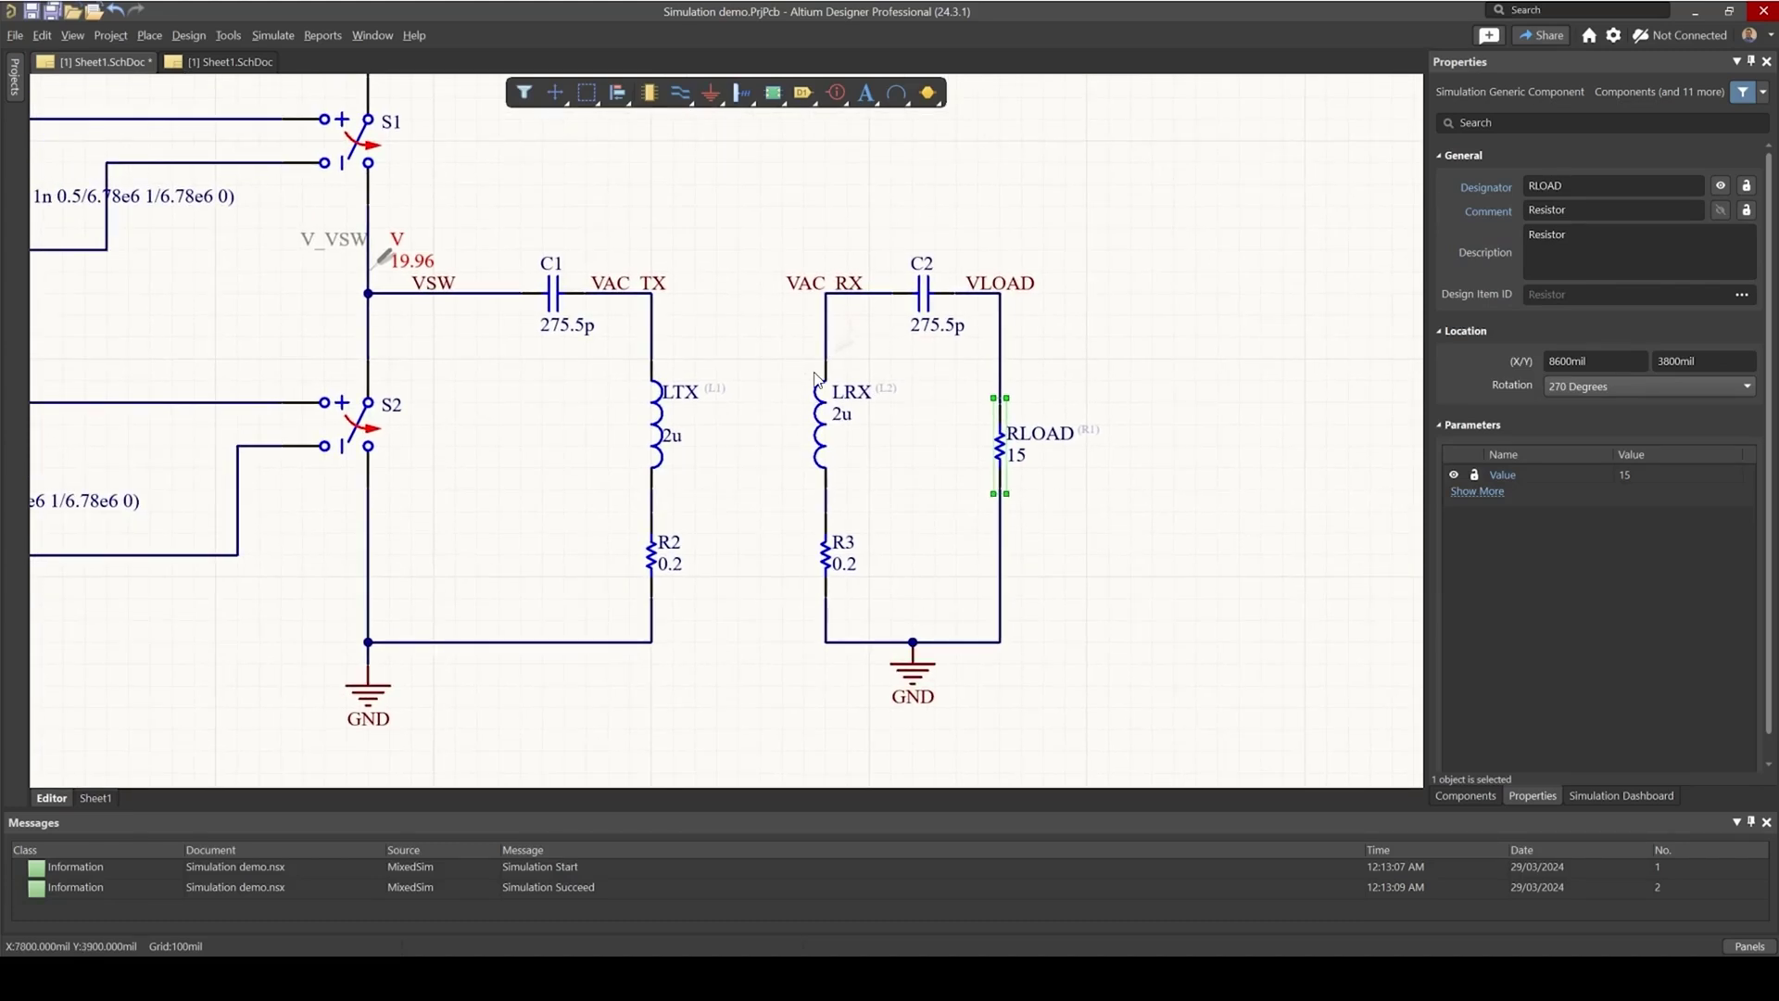
pyautogui.click(719, 423)
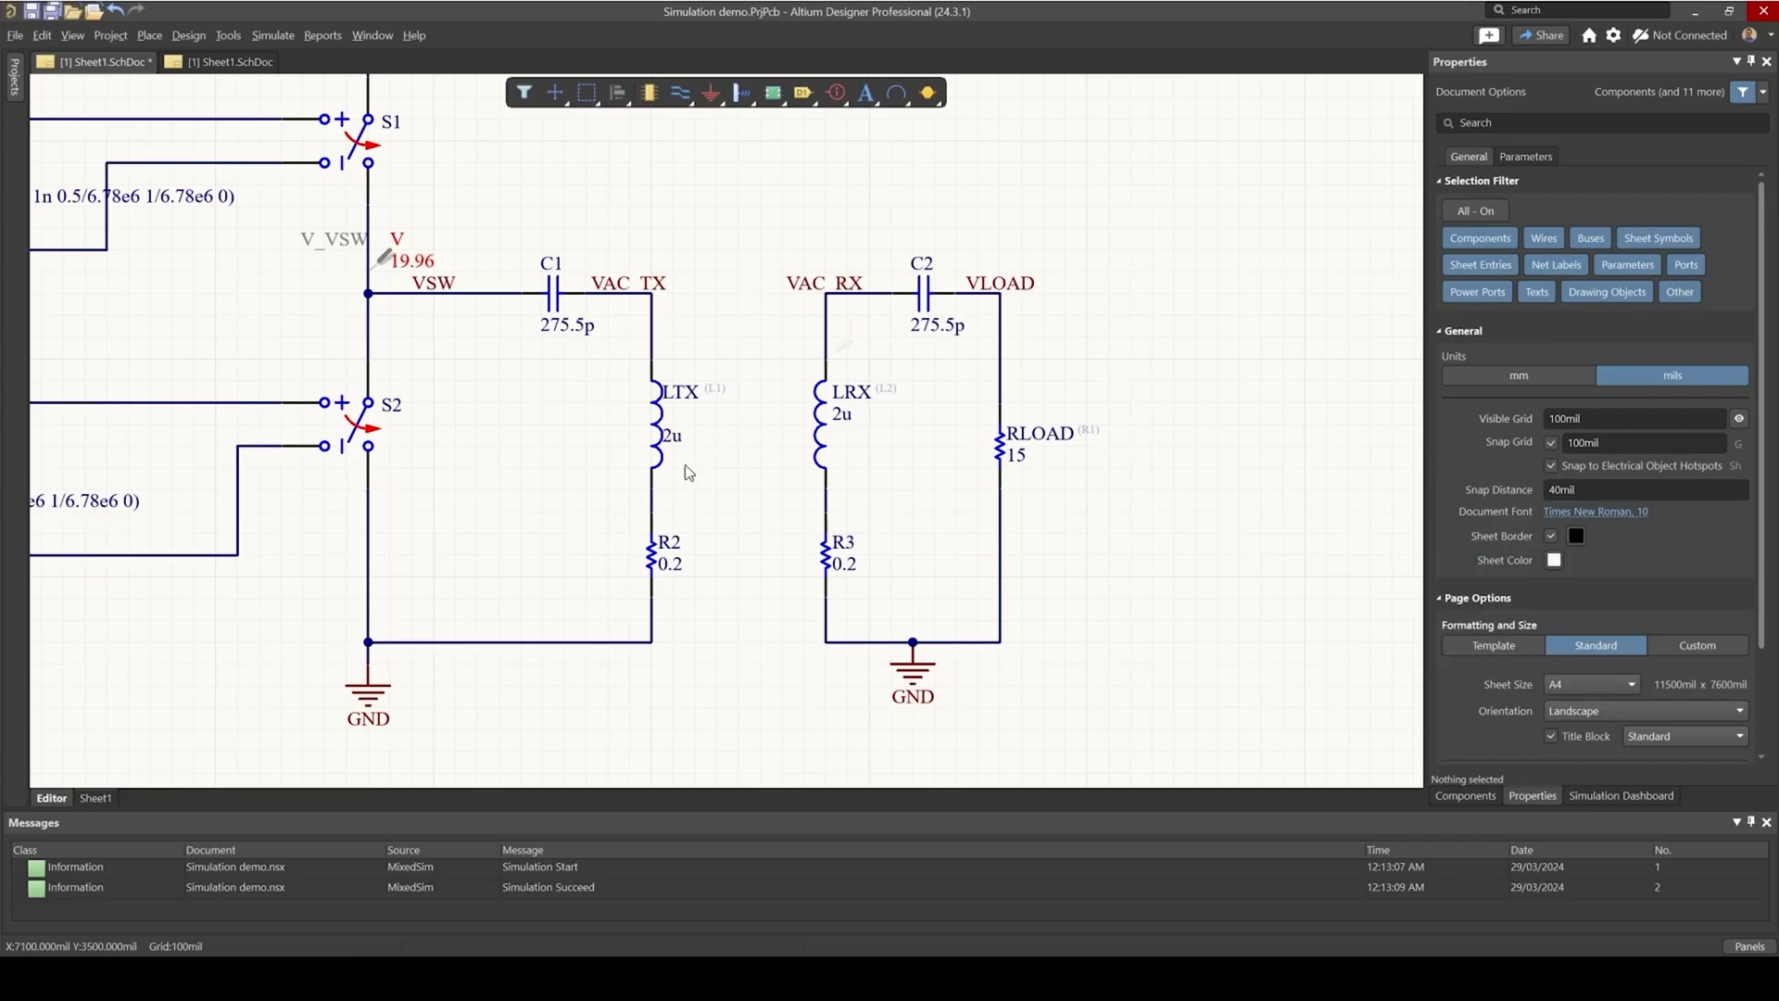
pyautogui.click(829, 449)
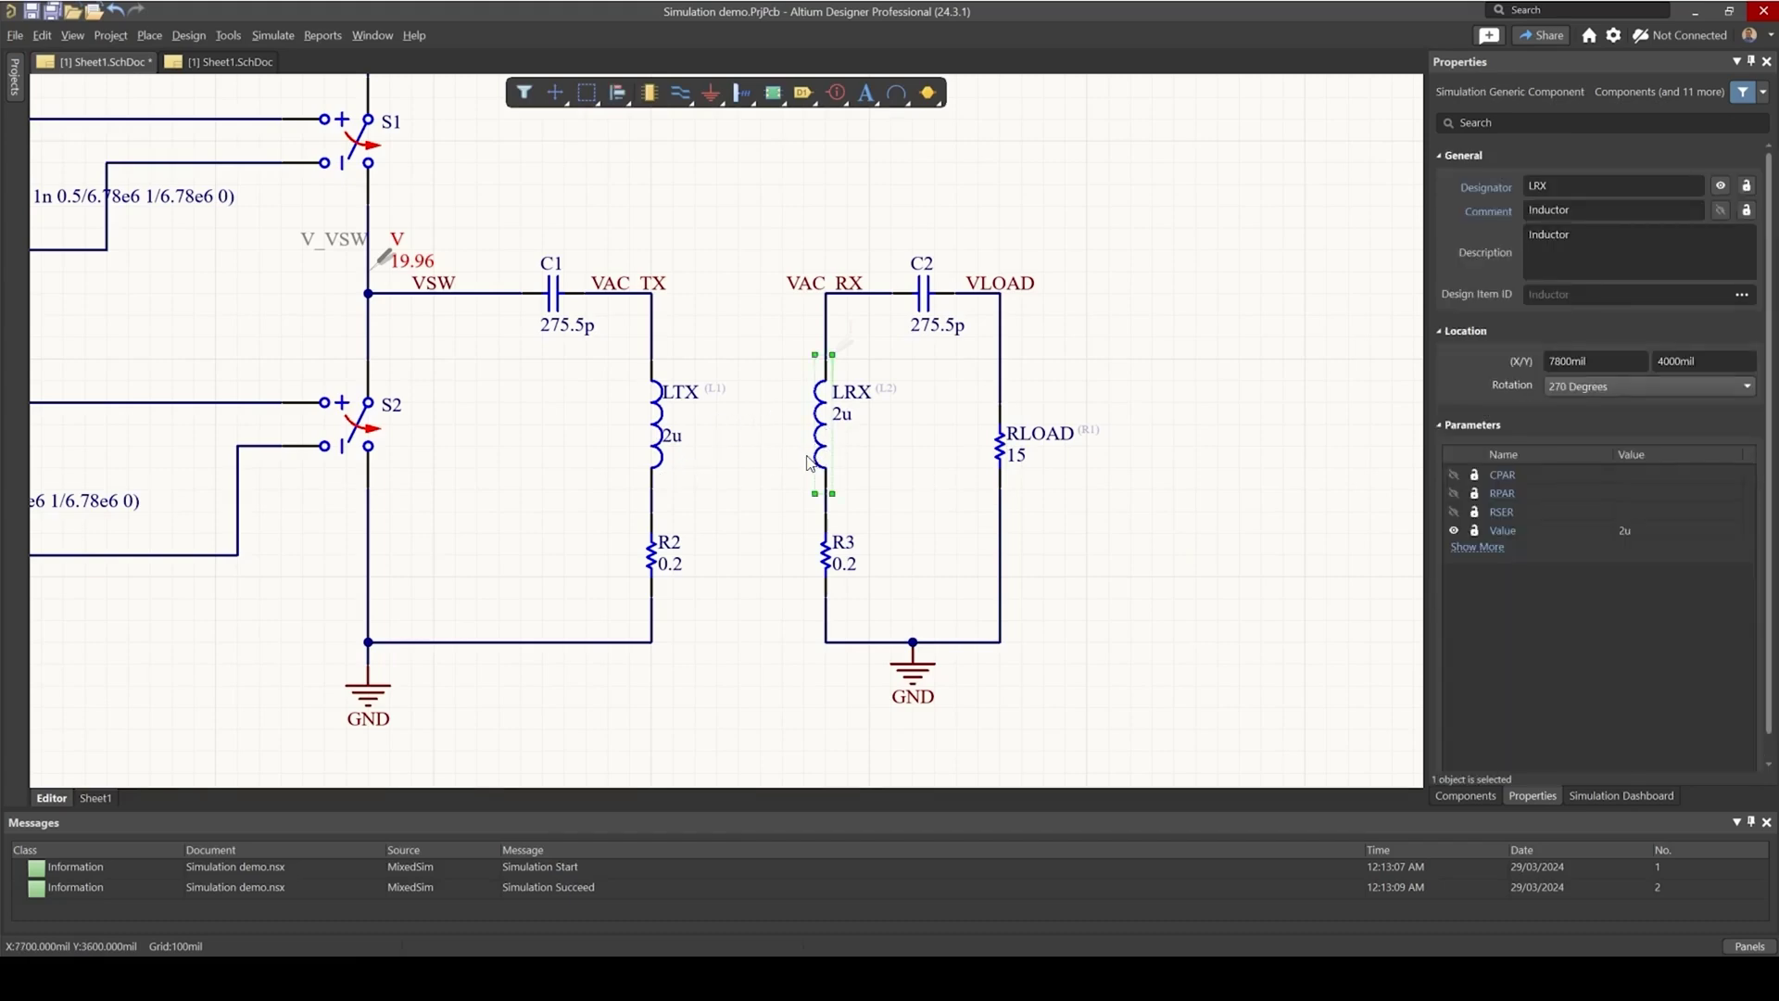
# - Search the Simulation Generic Components library for "mutual" and place a Mutual Inductance component between LTX and LRX
pyautogui.click(1454, 795)
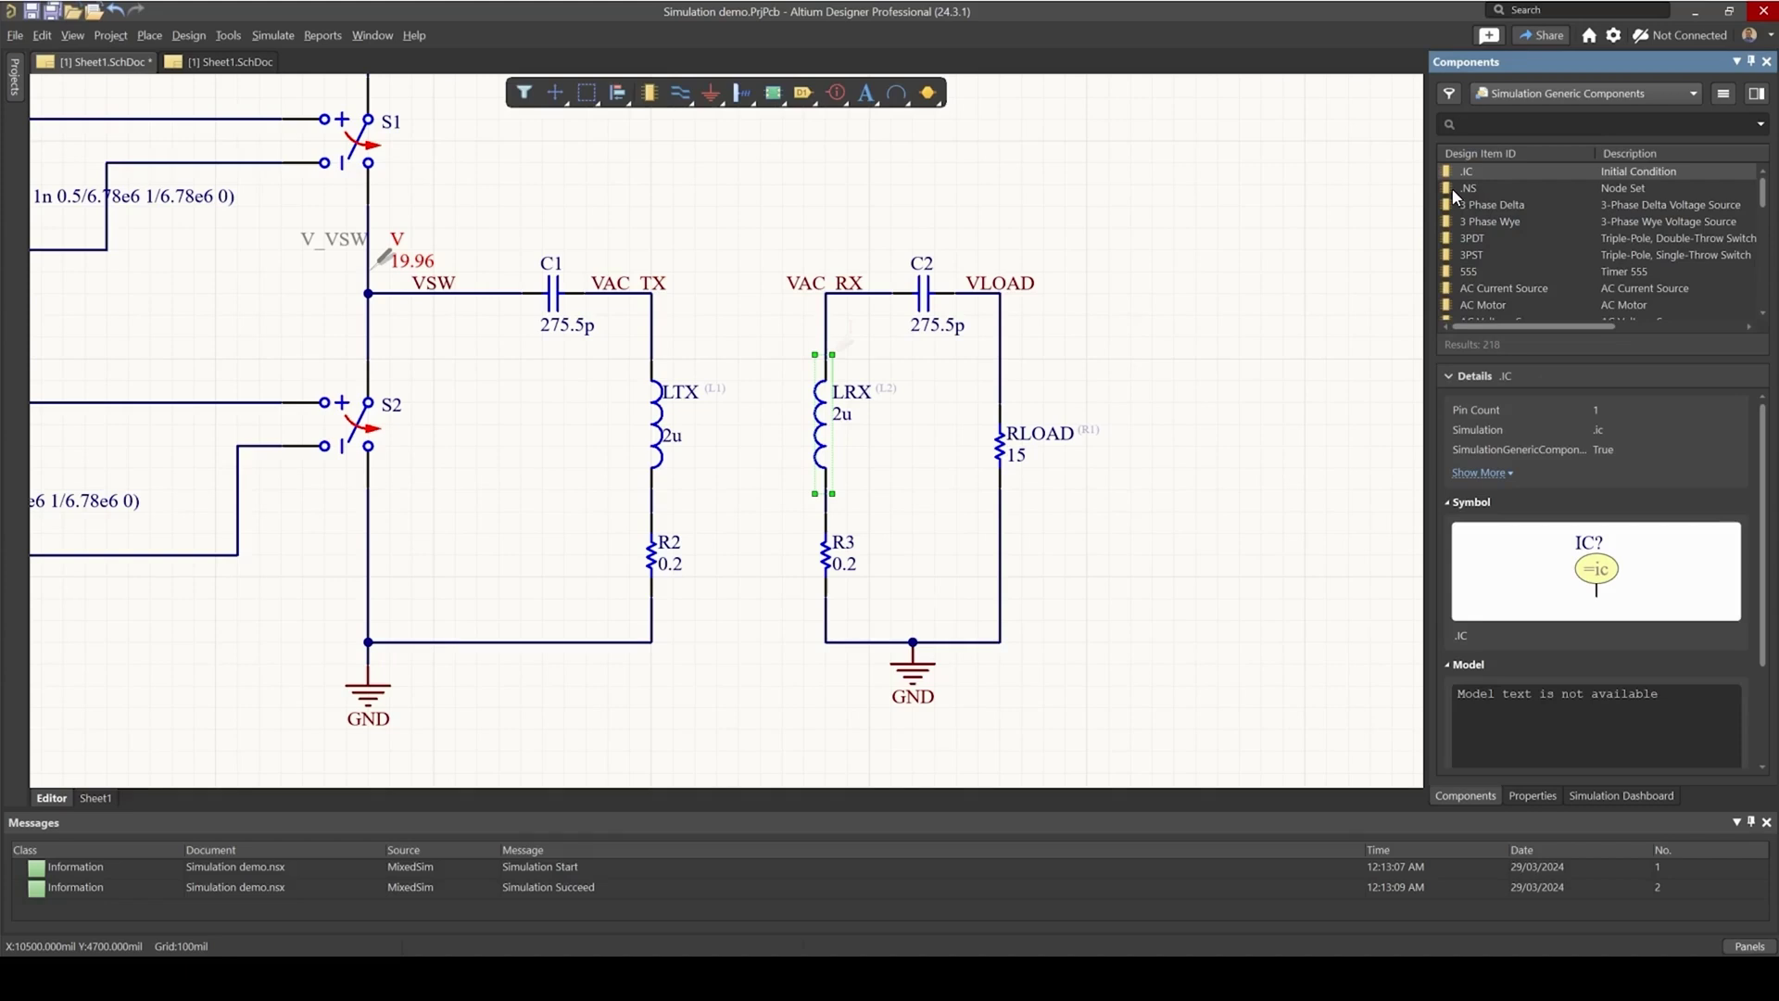
pyautogui.write('muta')
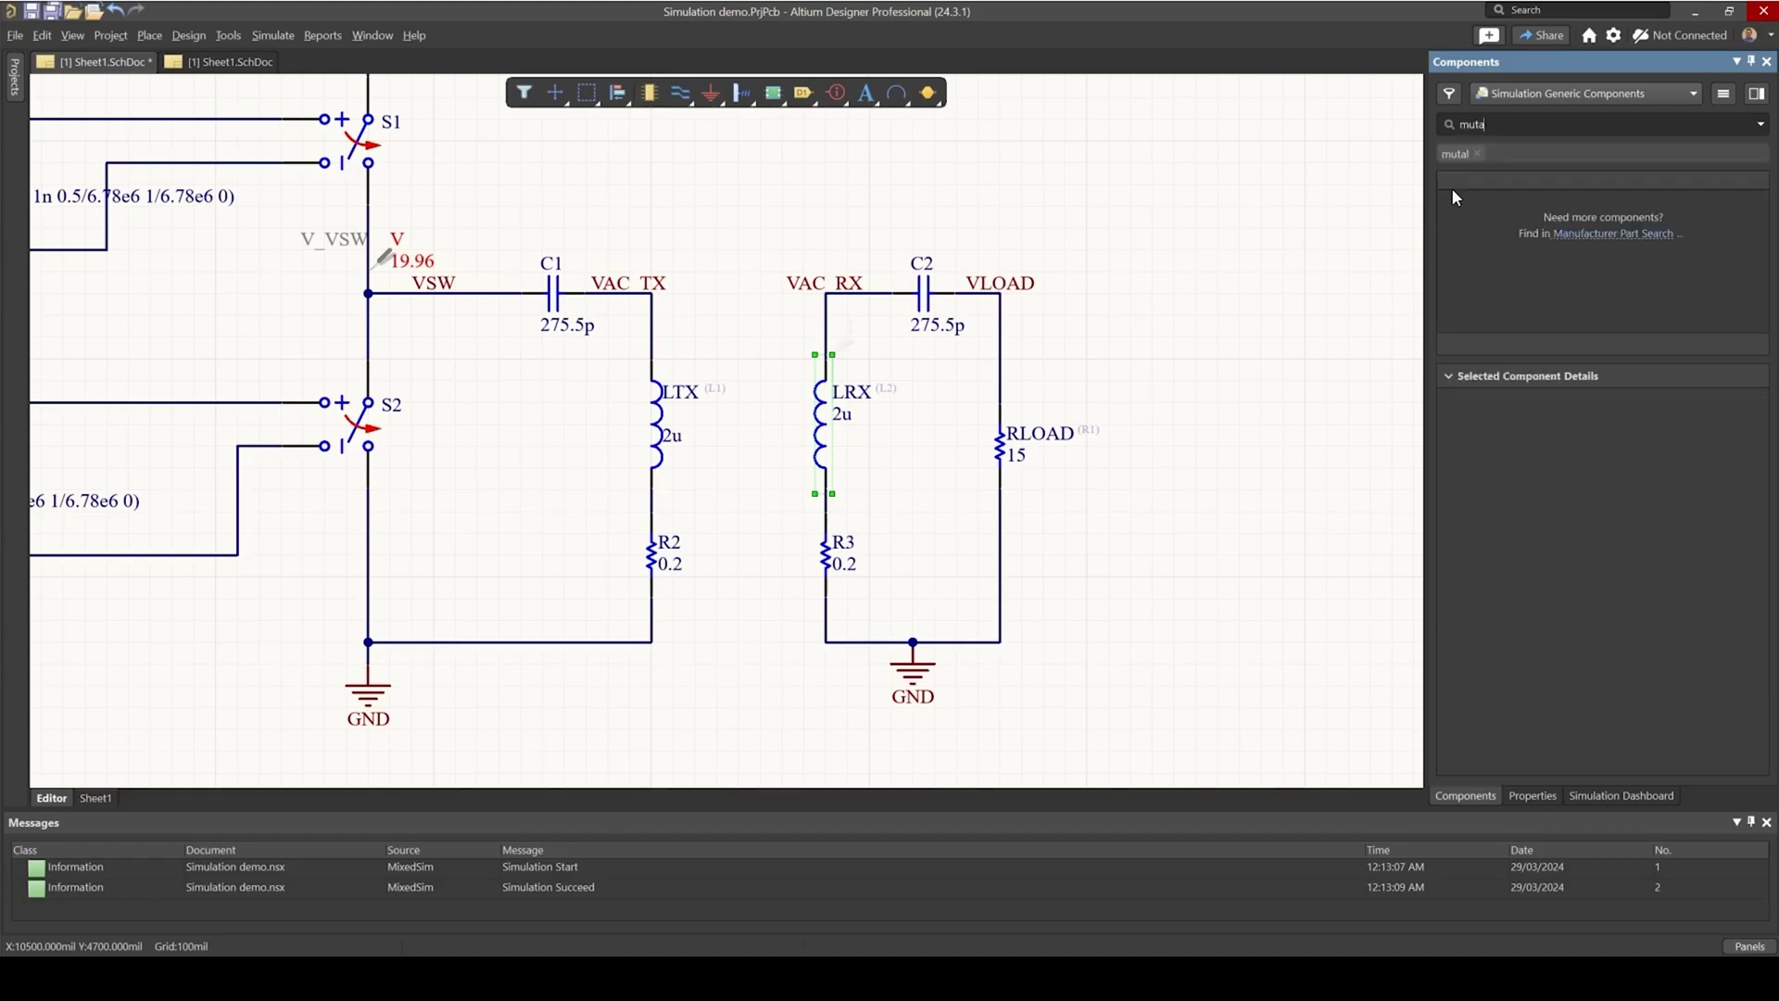
pyautogui.press('BackSpace')
pyautogui.write('ual')
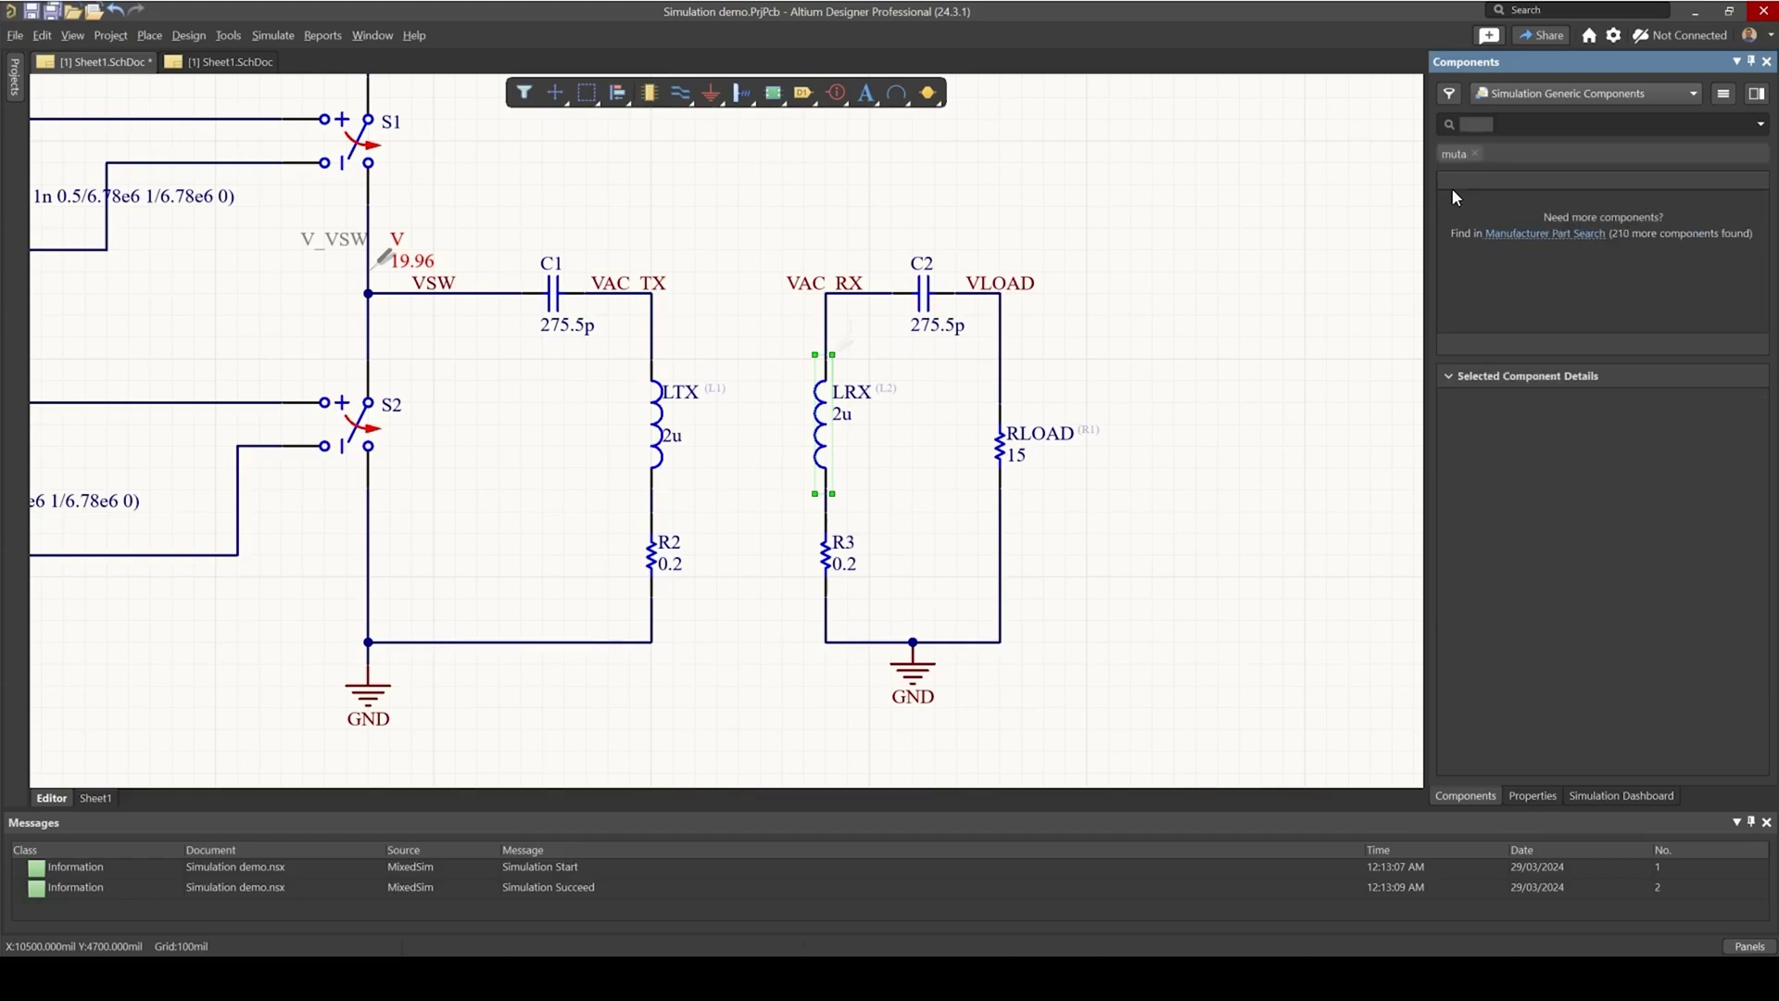
pyautogui.moveTo(1525, 196); pyautogui.dragTo(740, 425)
pyautogui.moveTo(811, 222); pyautogui.dragTo(1201, 721)
pyautogui.moveTo(822, 494); pyautogui.dragTo(860, 494)
pyautogui.keyDown('ctrl'); pyautogui.scroll(3, 771, 414); pyautogui.keyUp('ctrl')
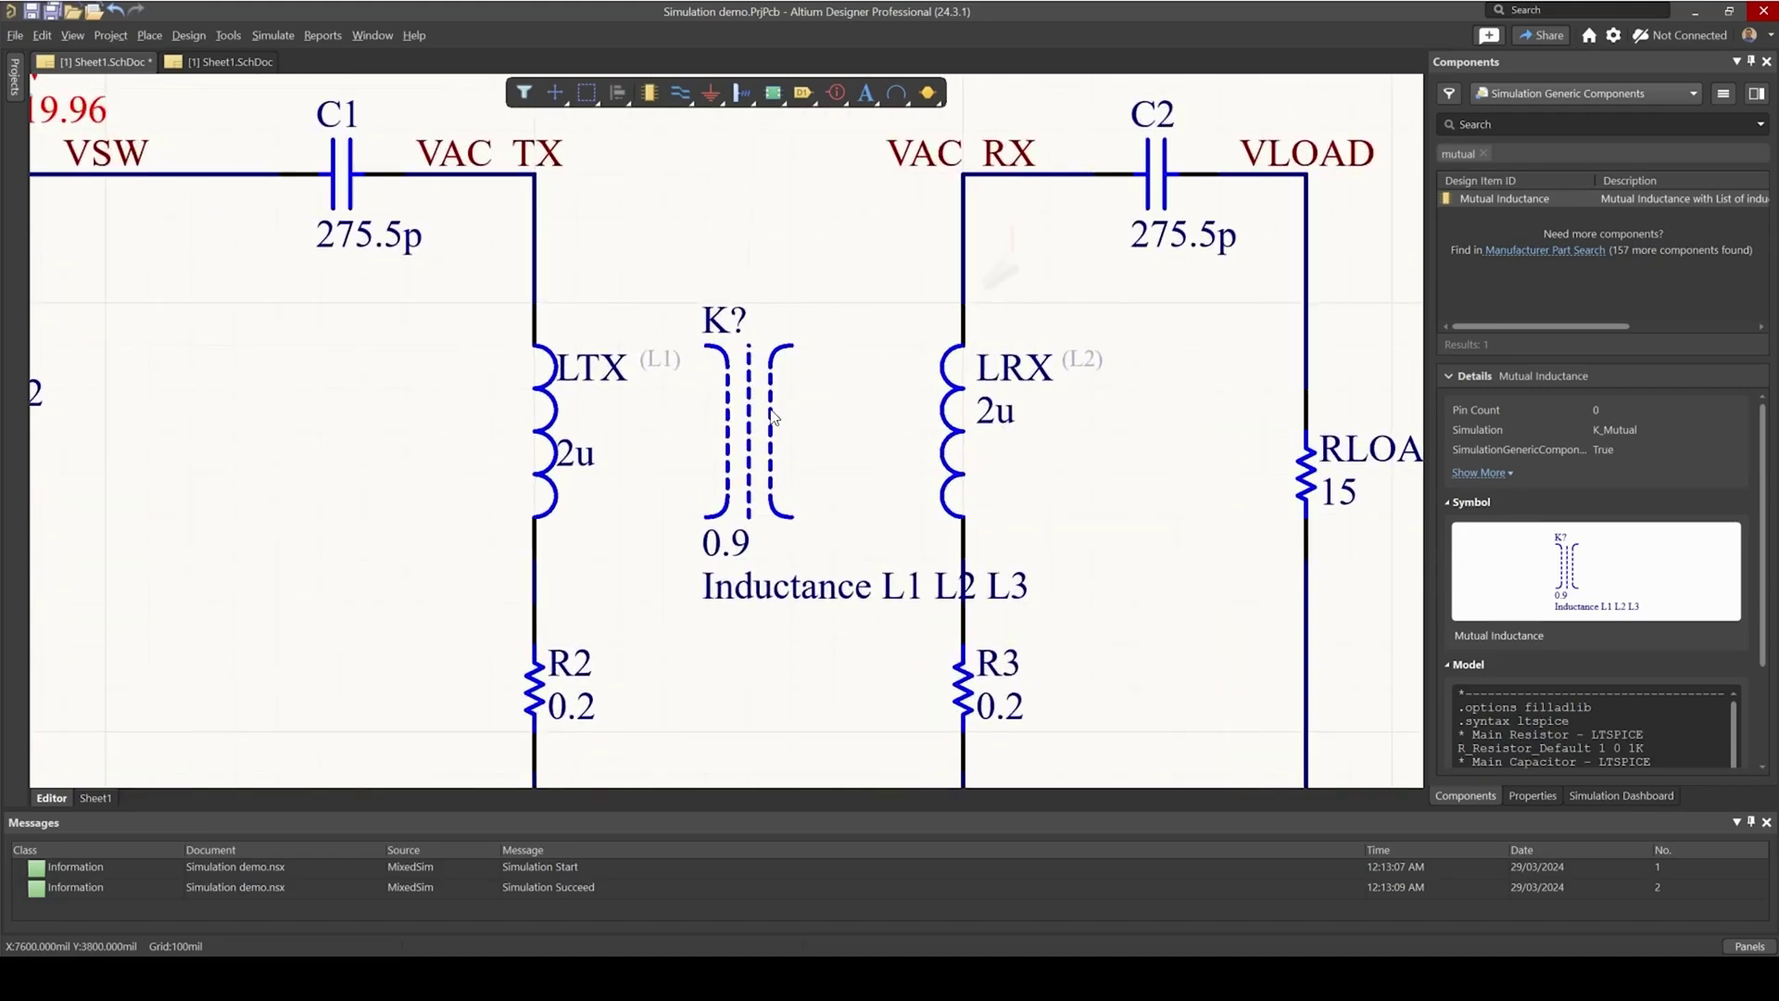
# - Set the Inductor List of the mutual inductance component to LTX LRX
pyautogui.click(732, 415)
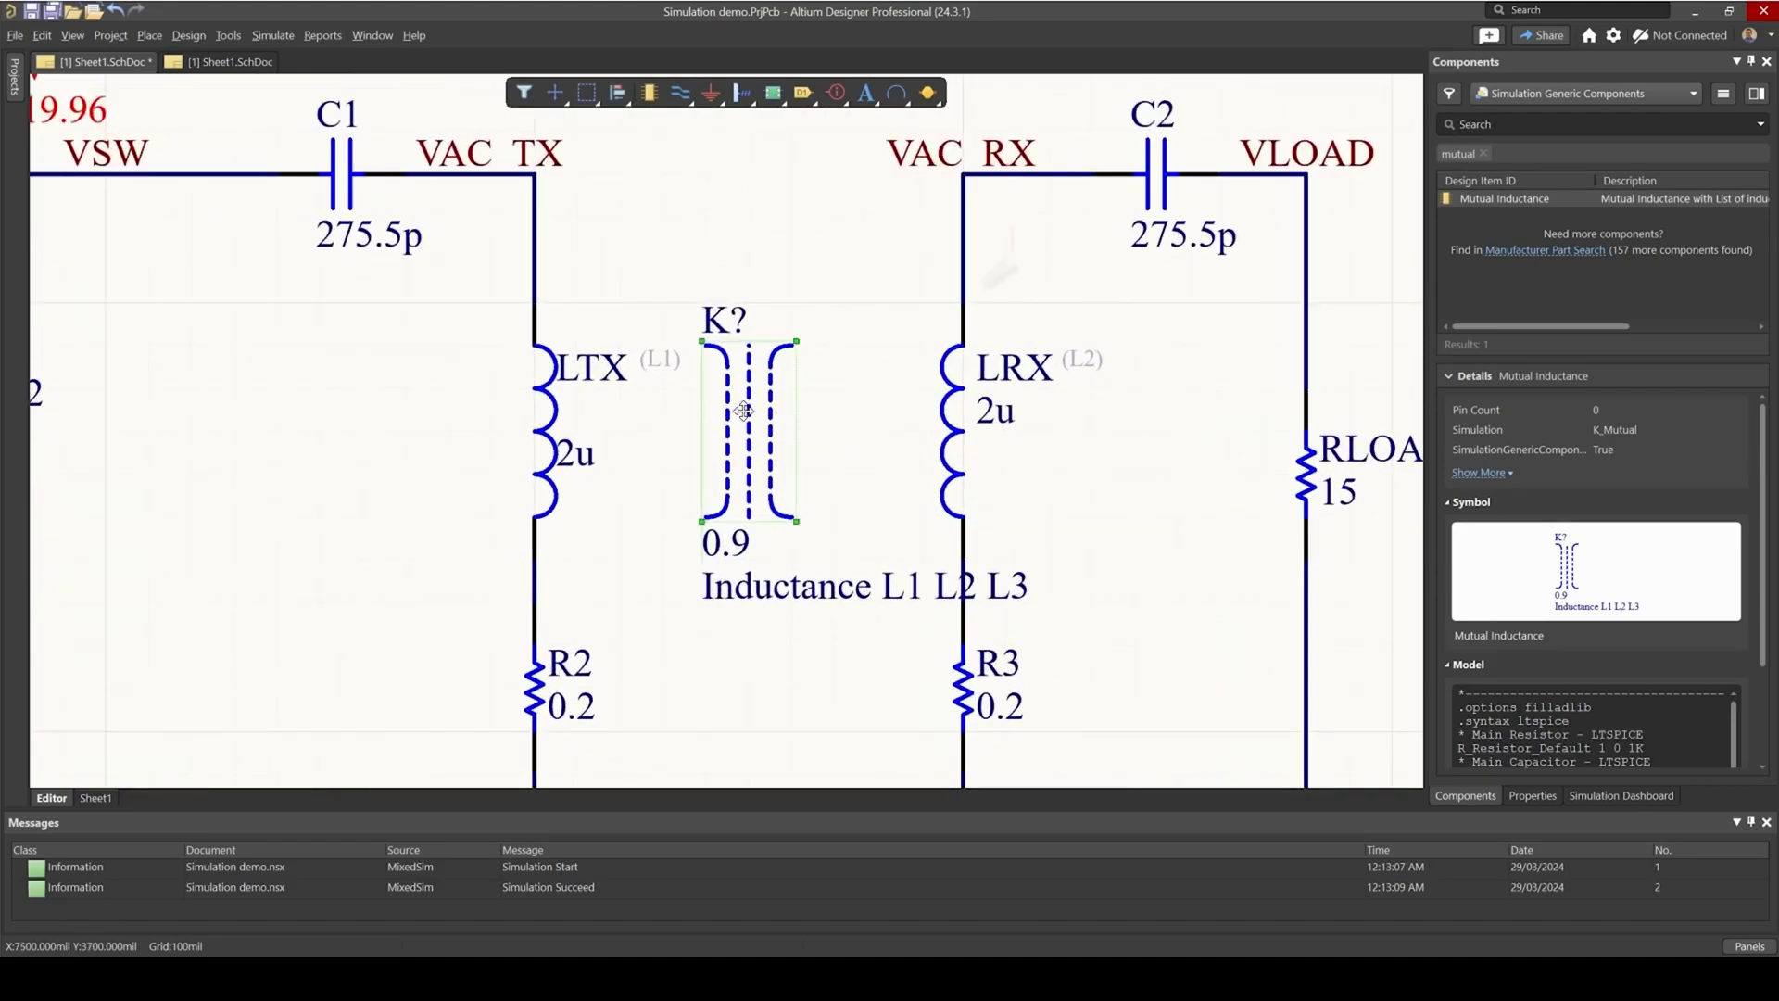
pyautogui.doubleClick(744, 411)
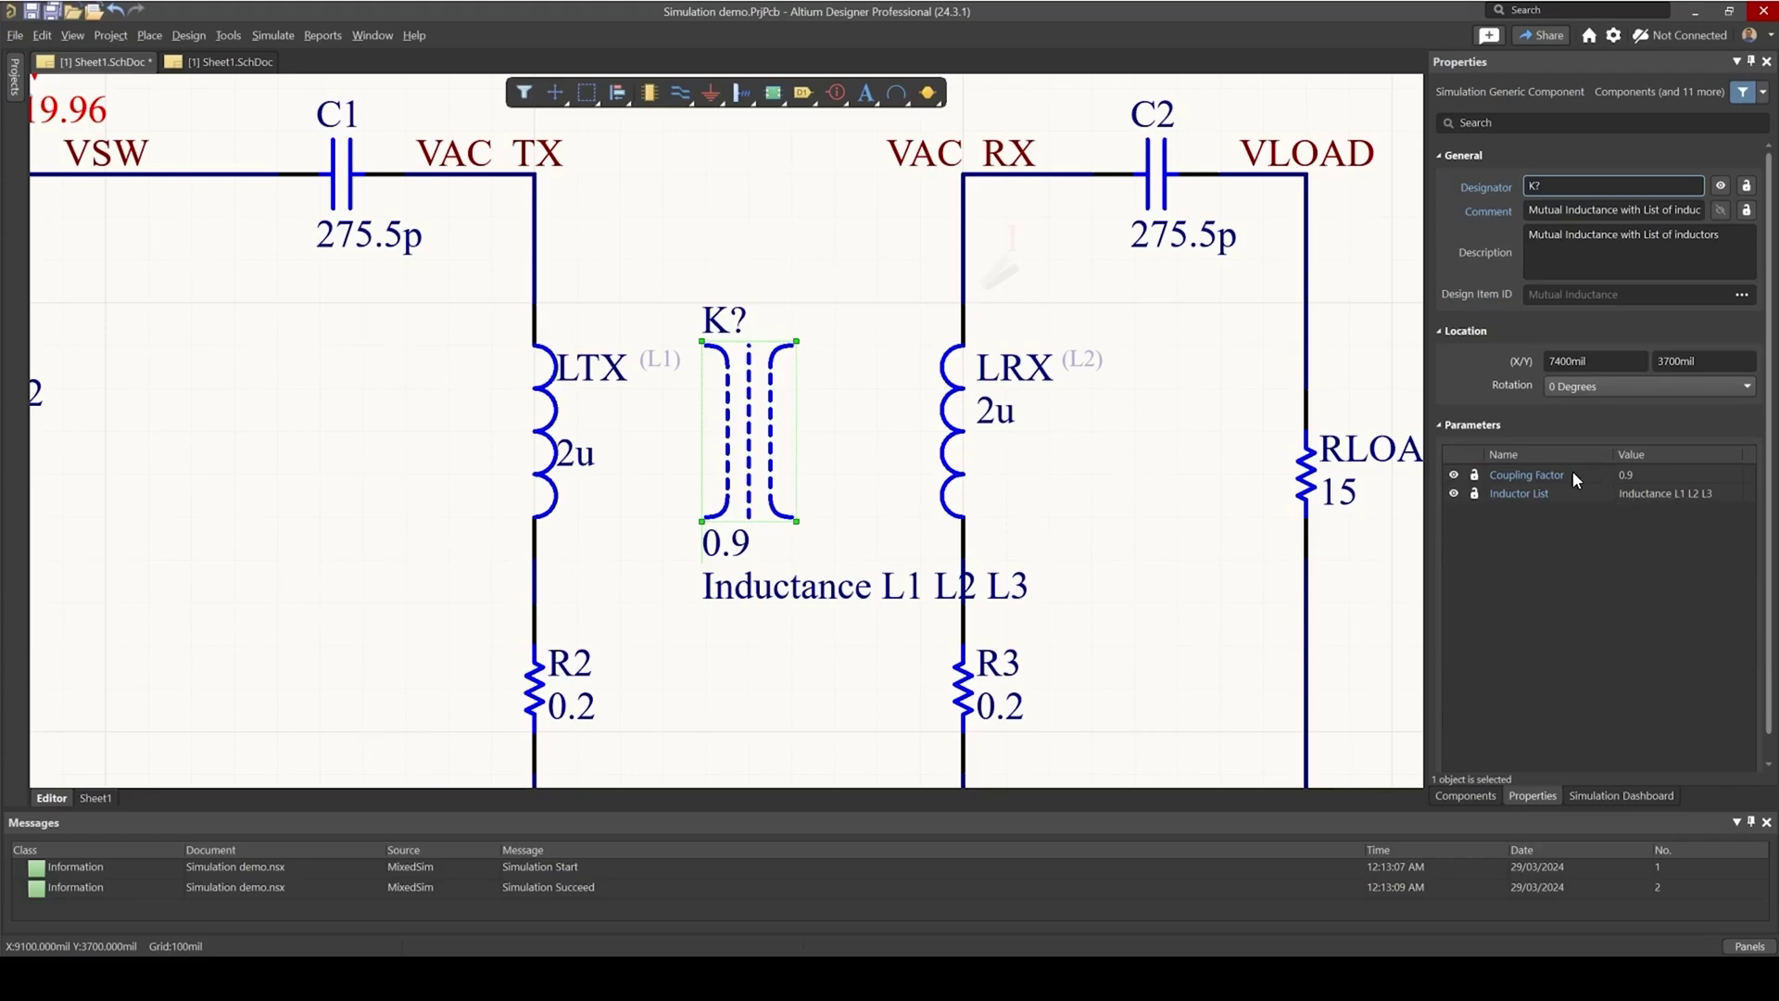
pyautogui.doubleClick(1659, 499)
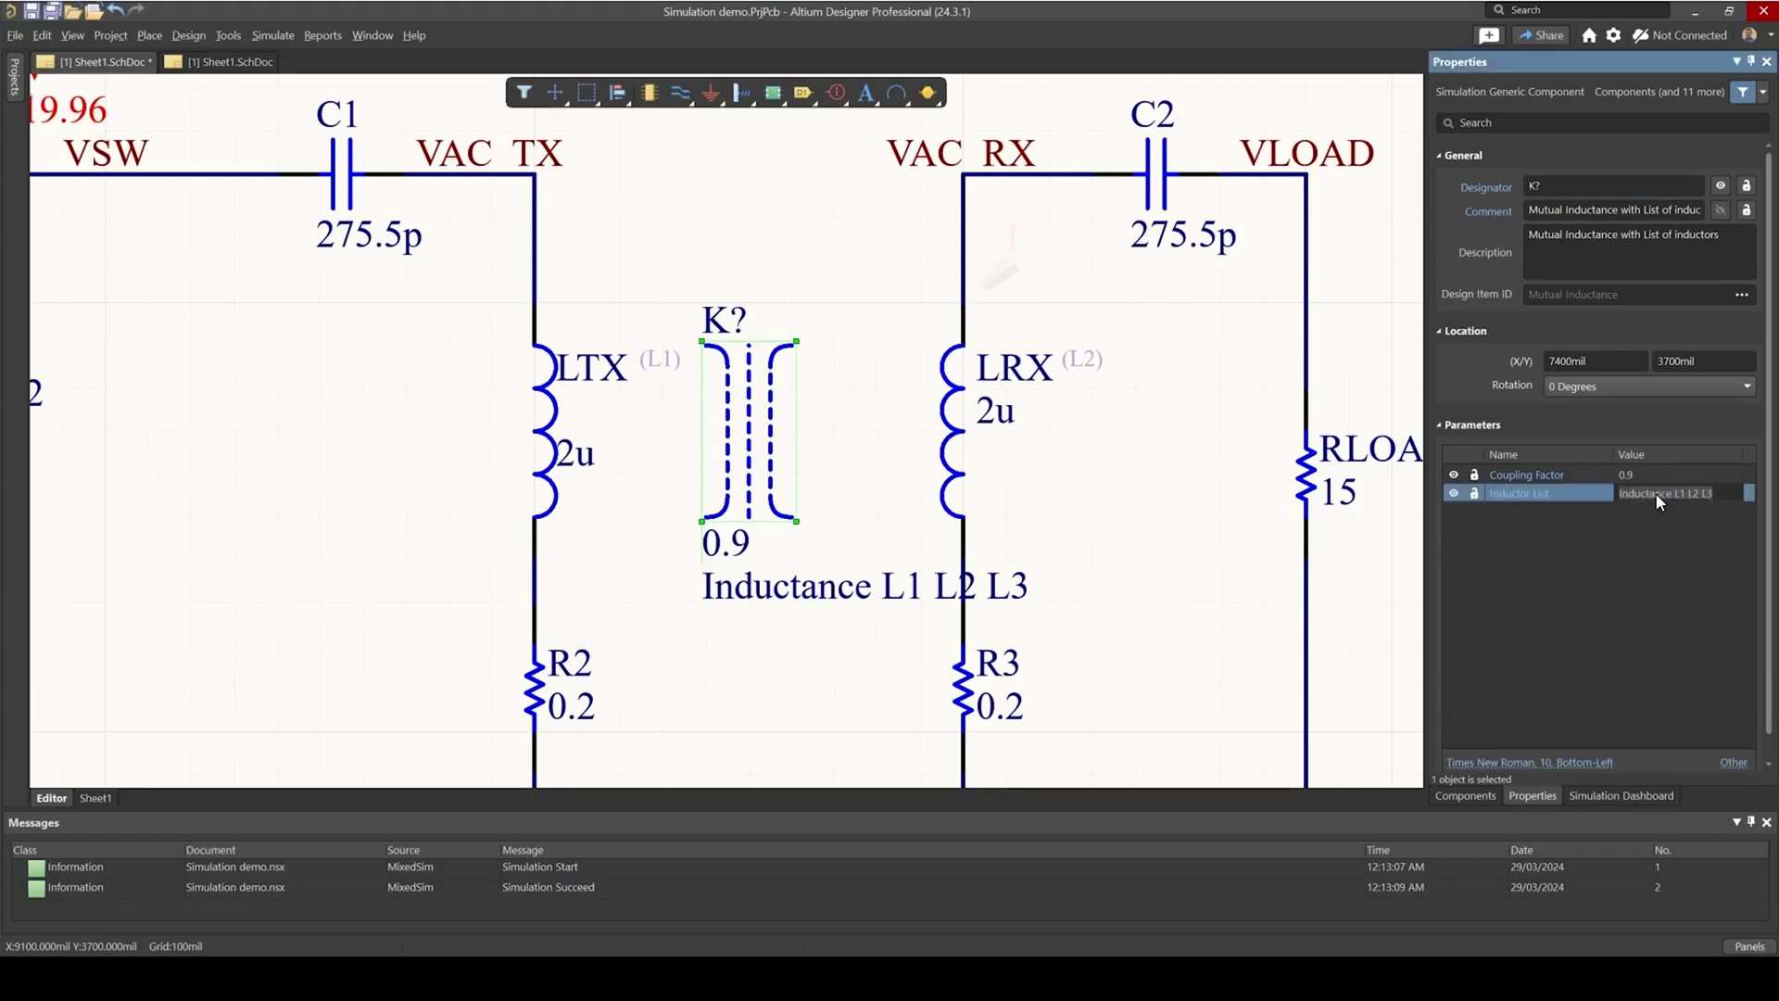
pyautogui.moveTo(1007, 531); pyautogui.dragTo(991, 474, button='right')
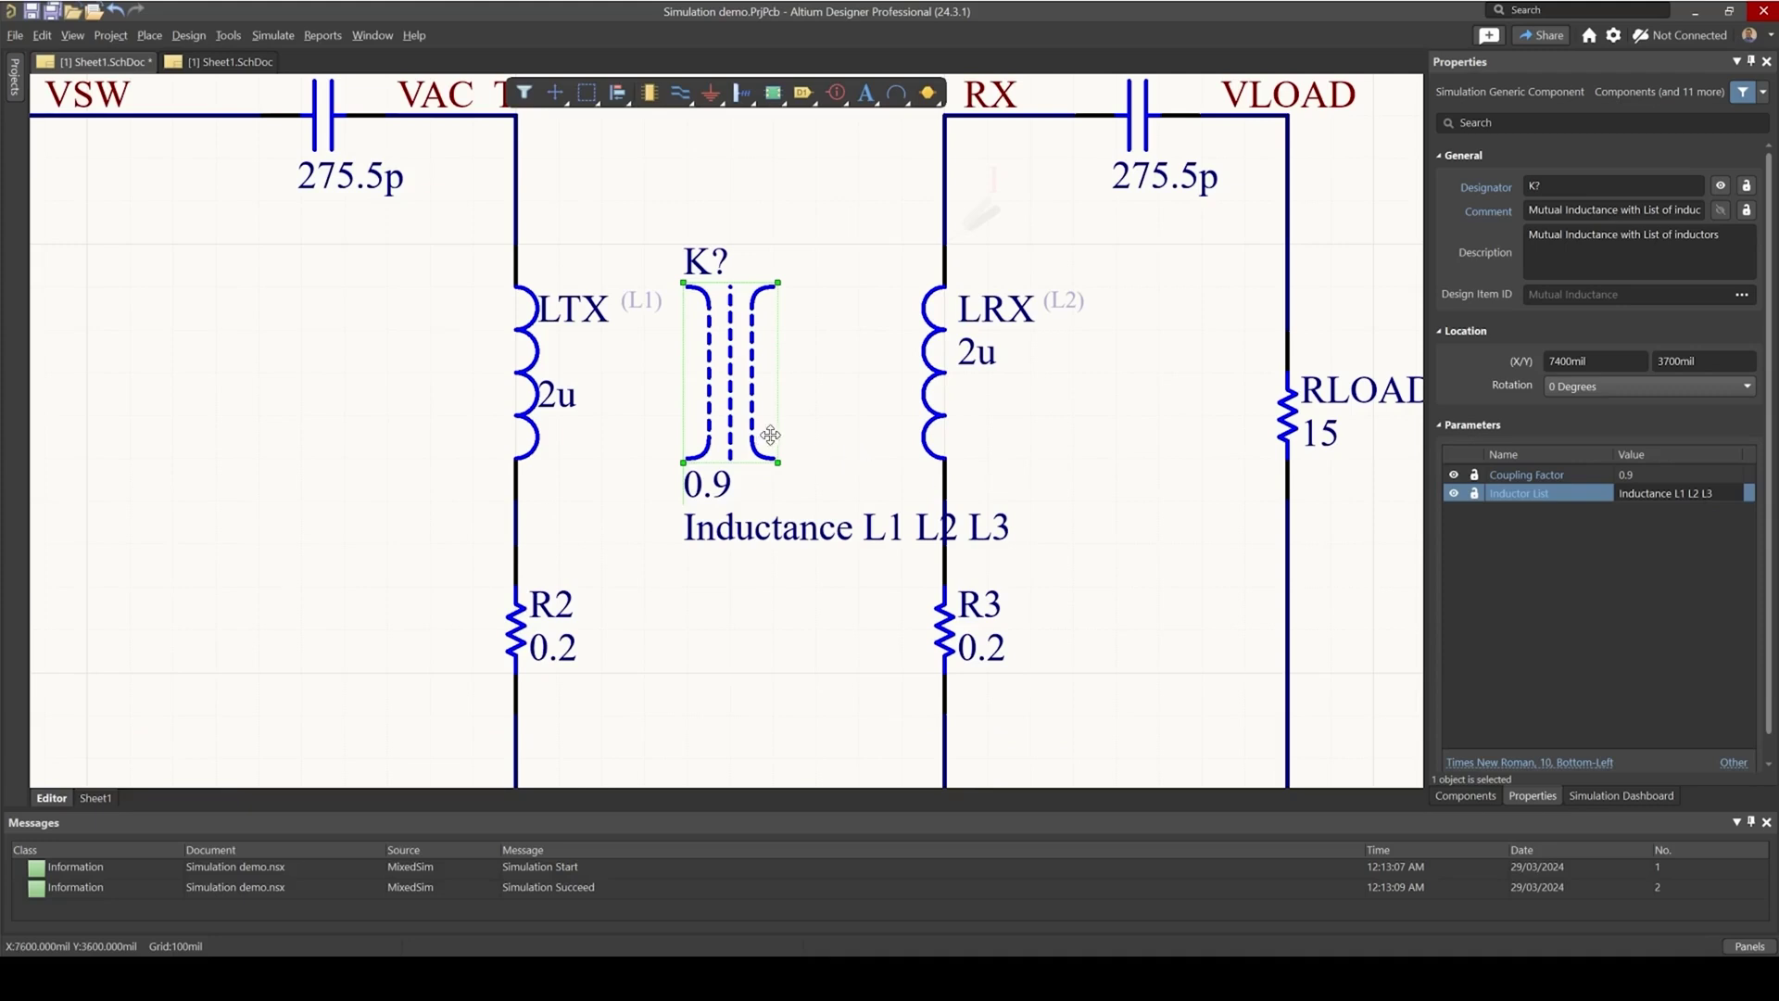
pyautogui.click(1671, 486)
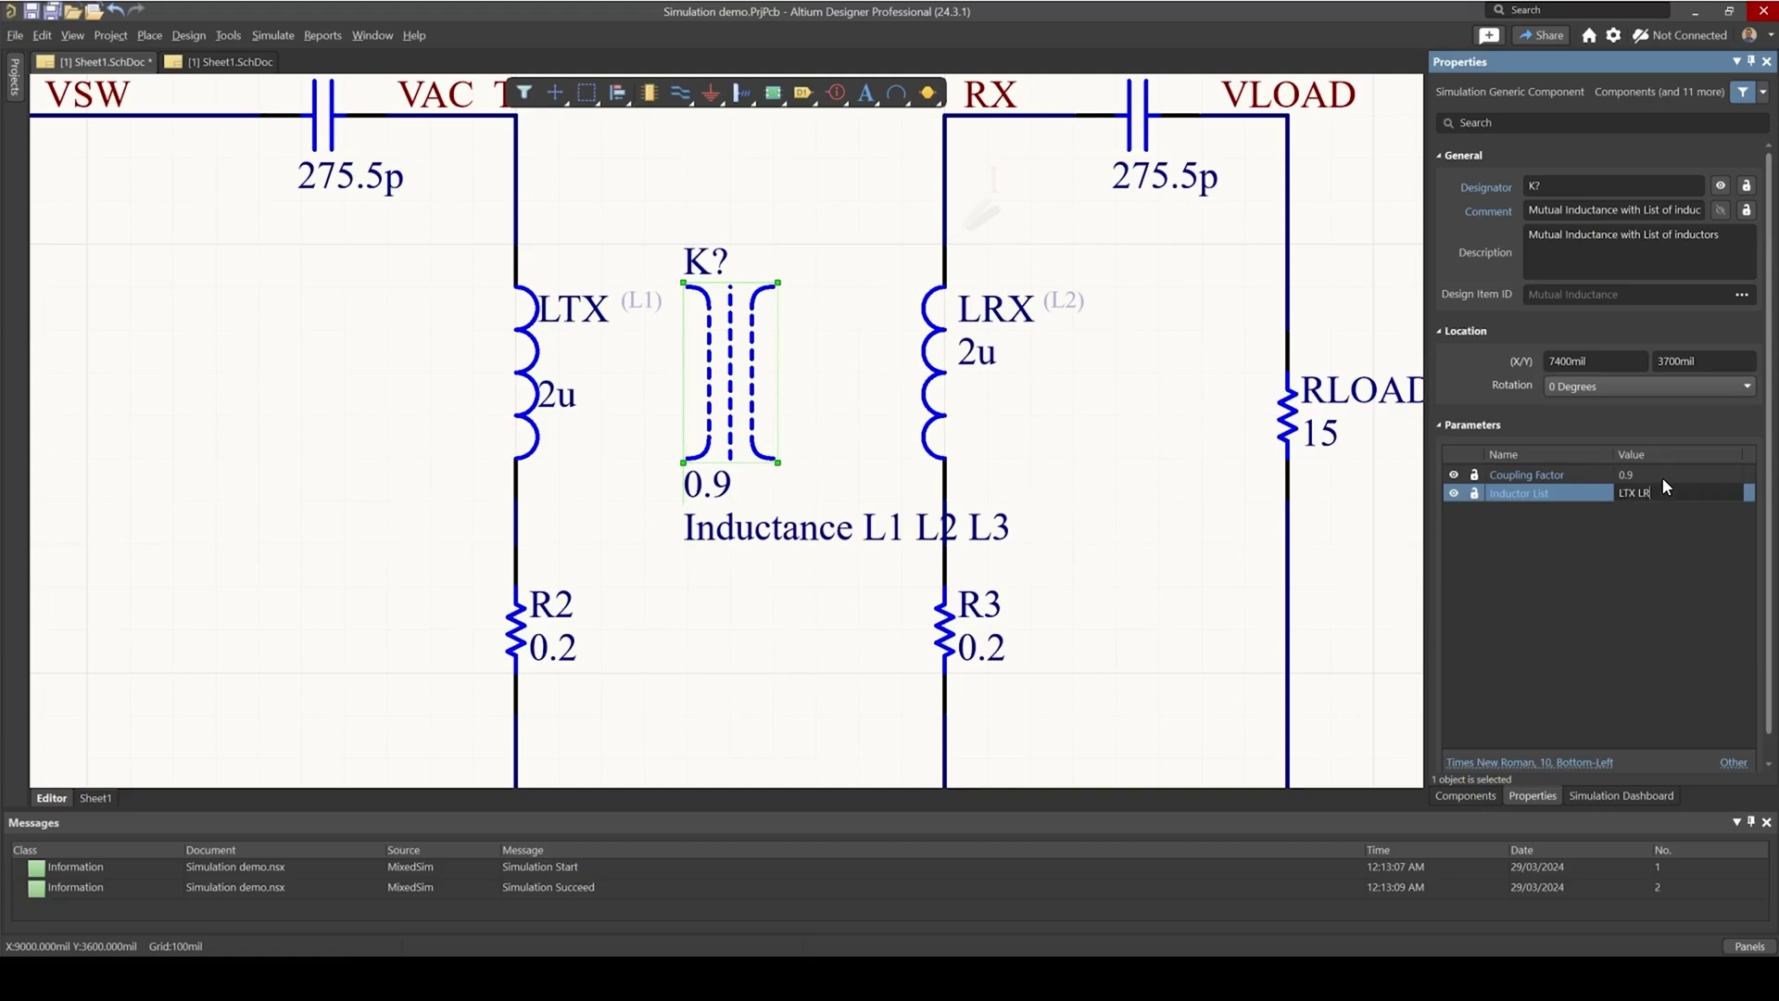
pyautogui.press('Return')
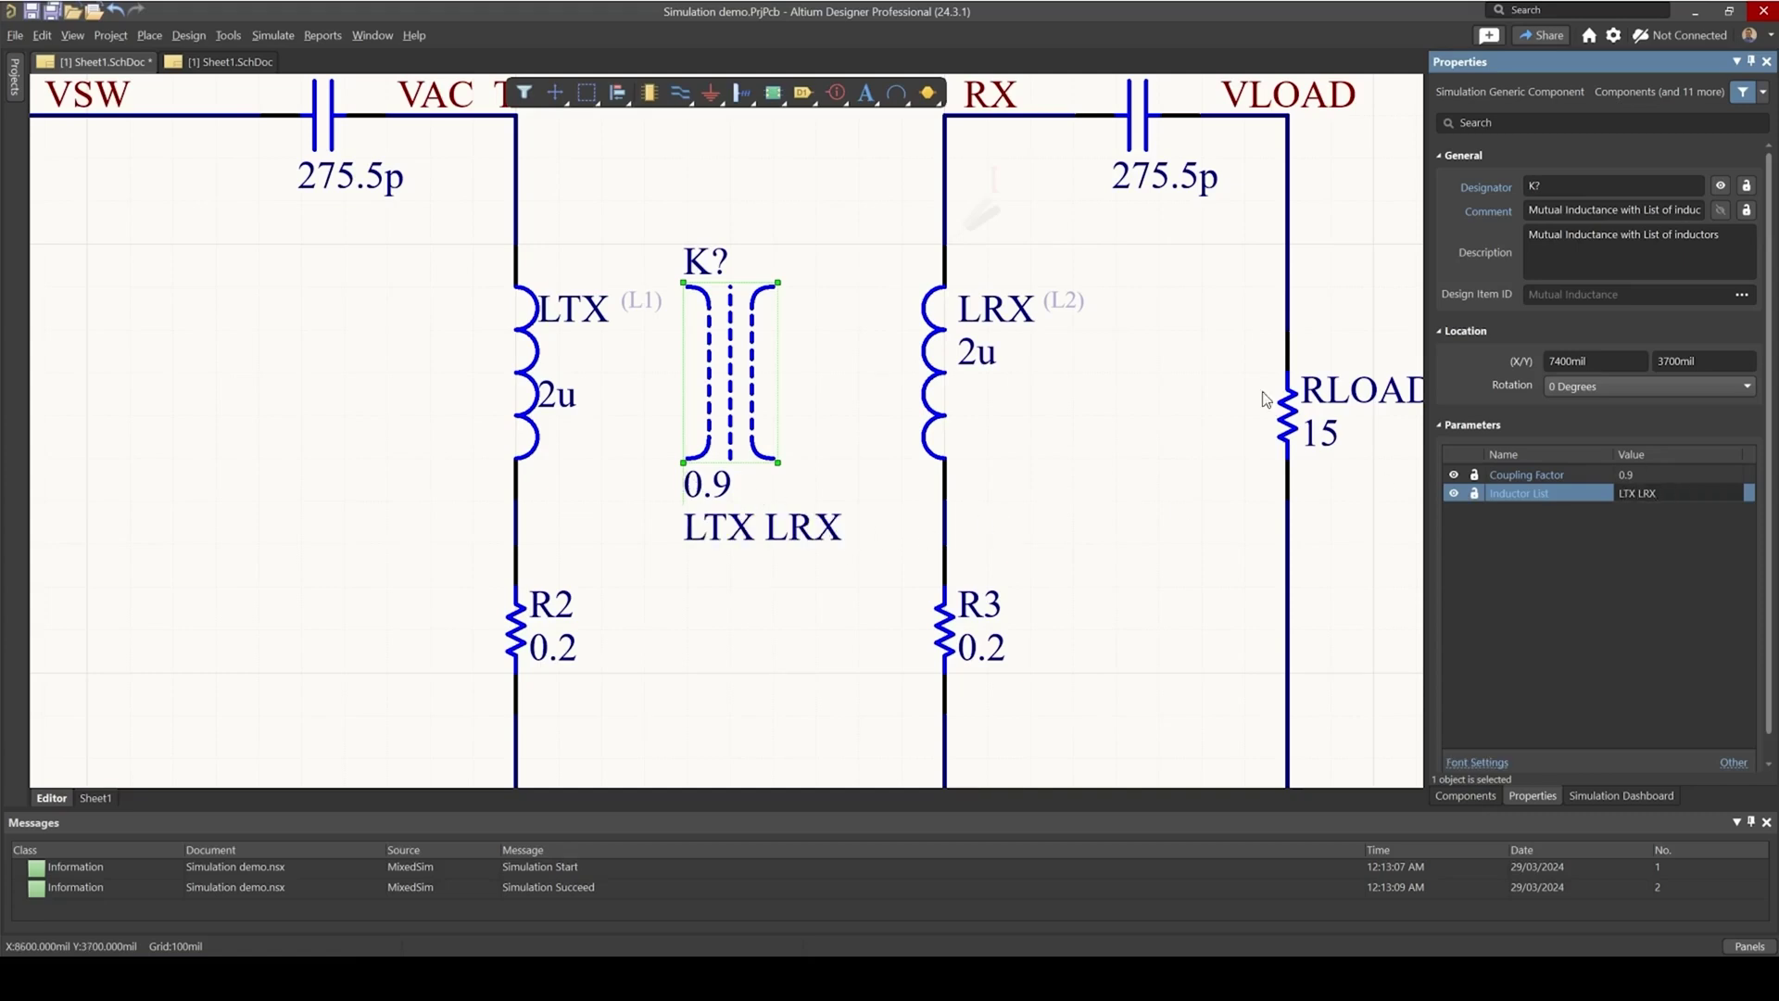
# - Set the Coupling Factor of the mutual inductance component to 0.5
pyautogui.click(1661, 473)
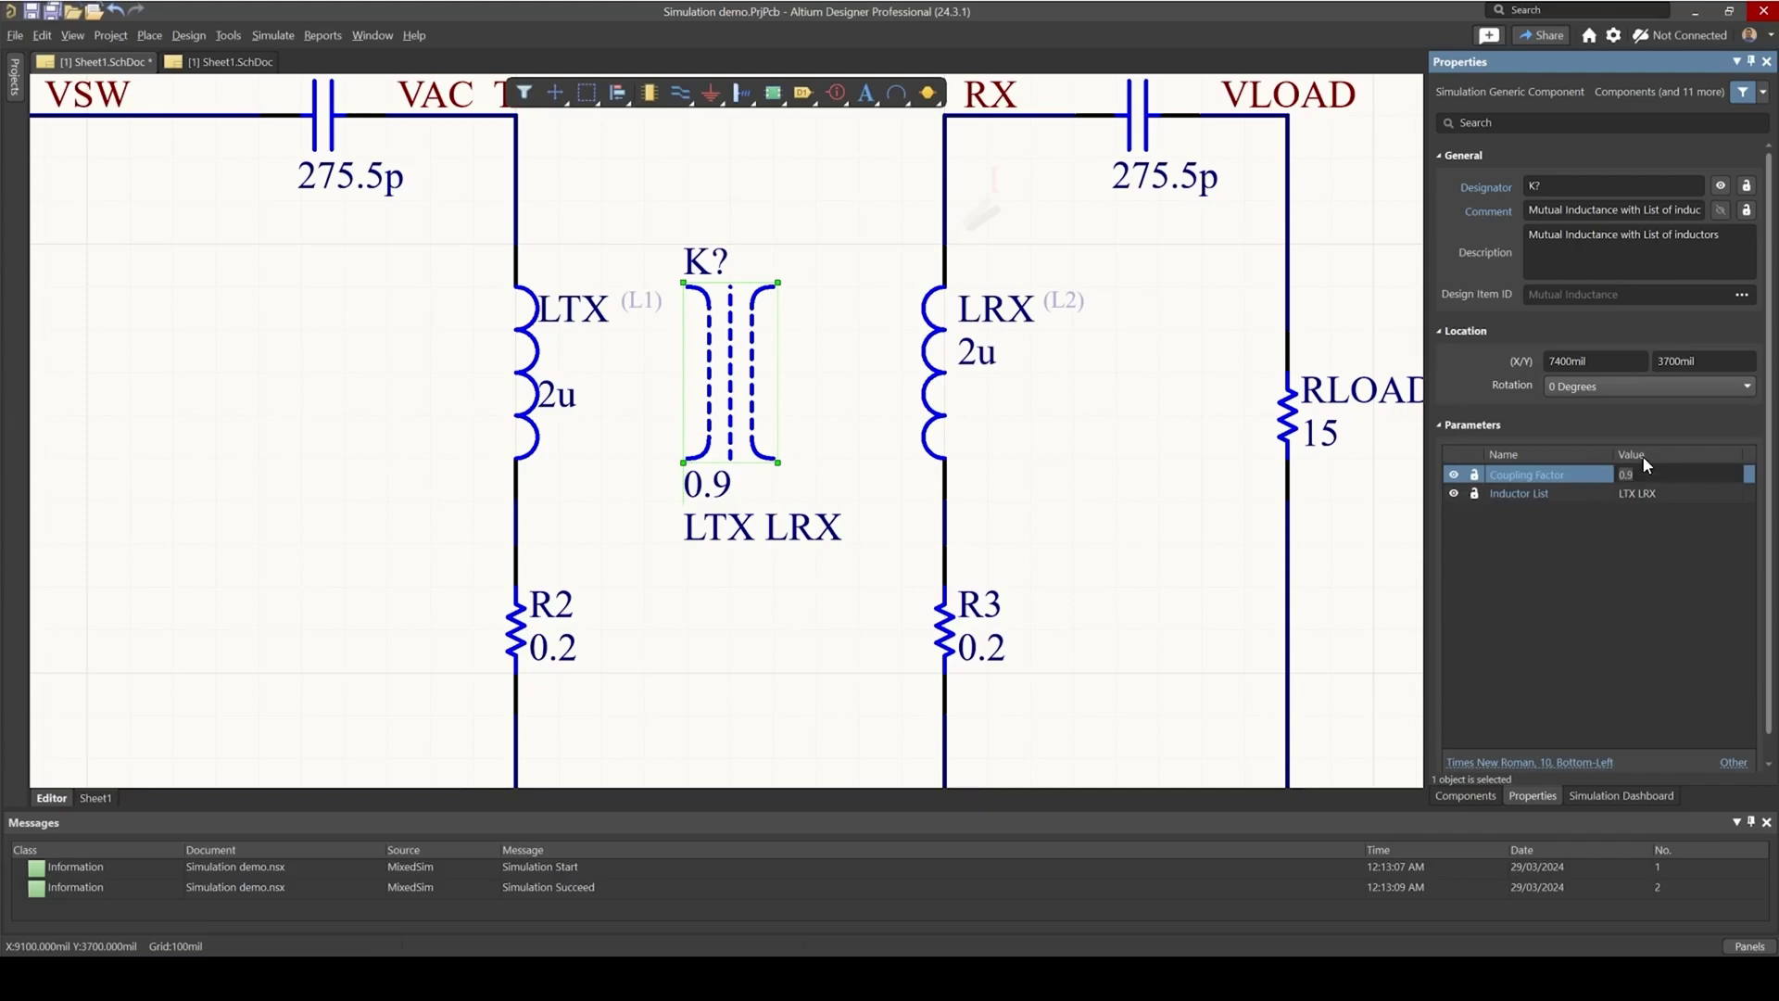
pyautogui.write('0.5')
pyautogui.press('Return')
pyautogui.keyDown('ctrl'); pyautogui.scroll(-3, 965, 491); pyautogui.keyUp('ctrl')
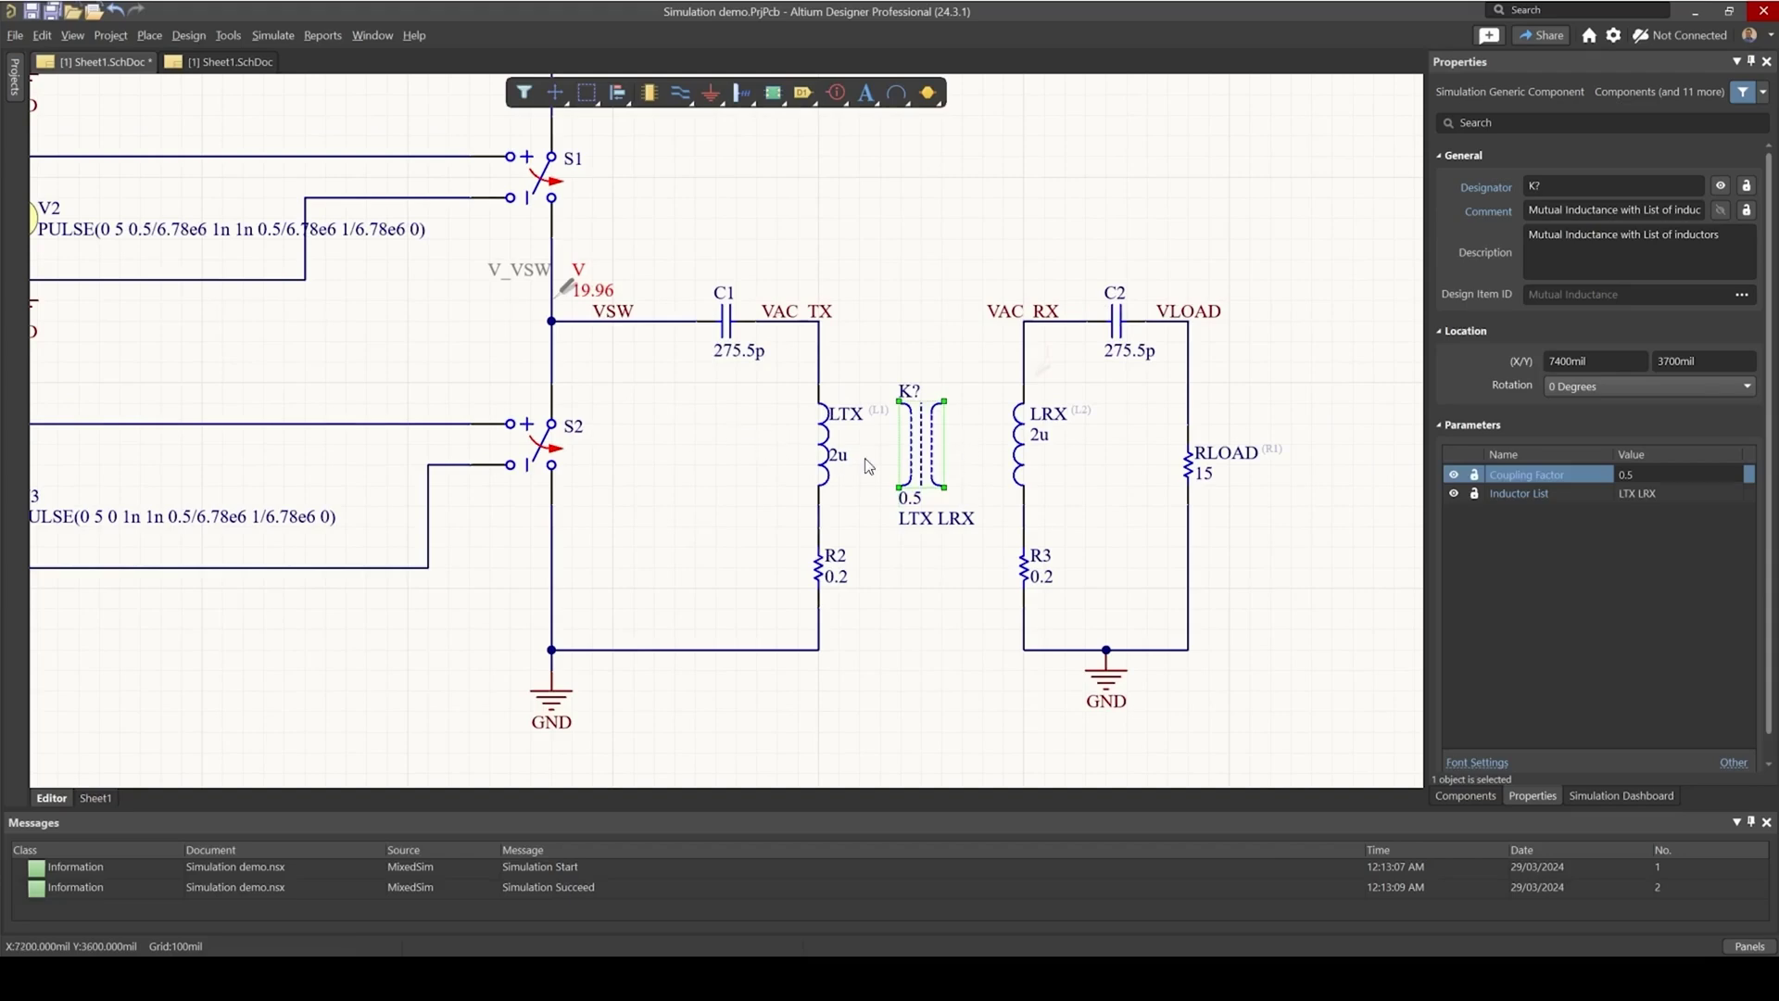
pyautogui.moveTo(867, 446); pyautogui.dragTo(853, 457, button='right')
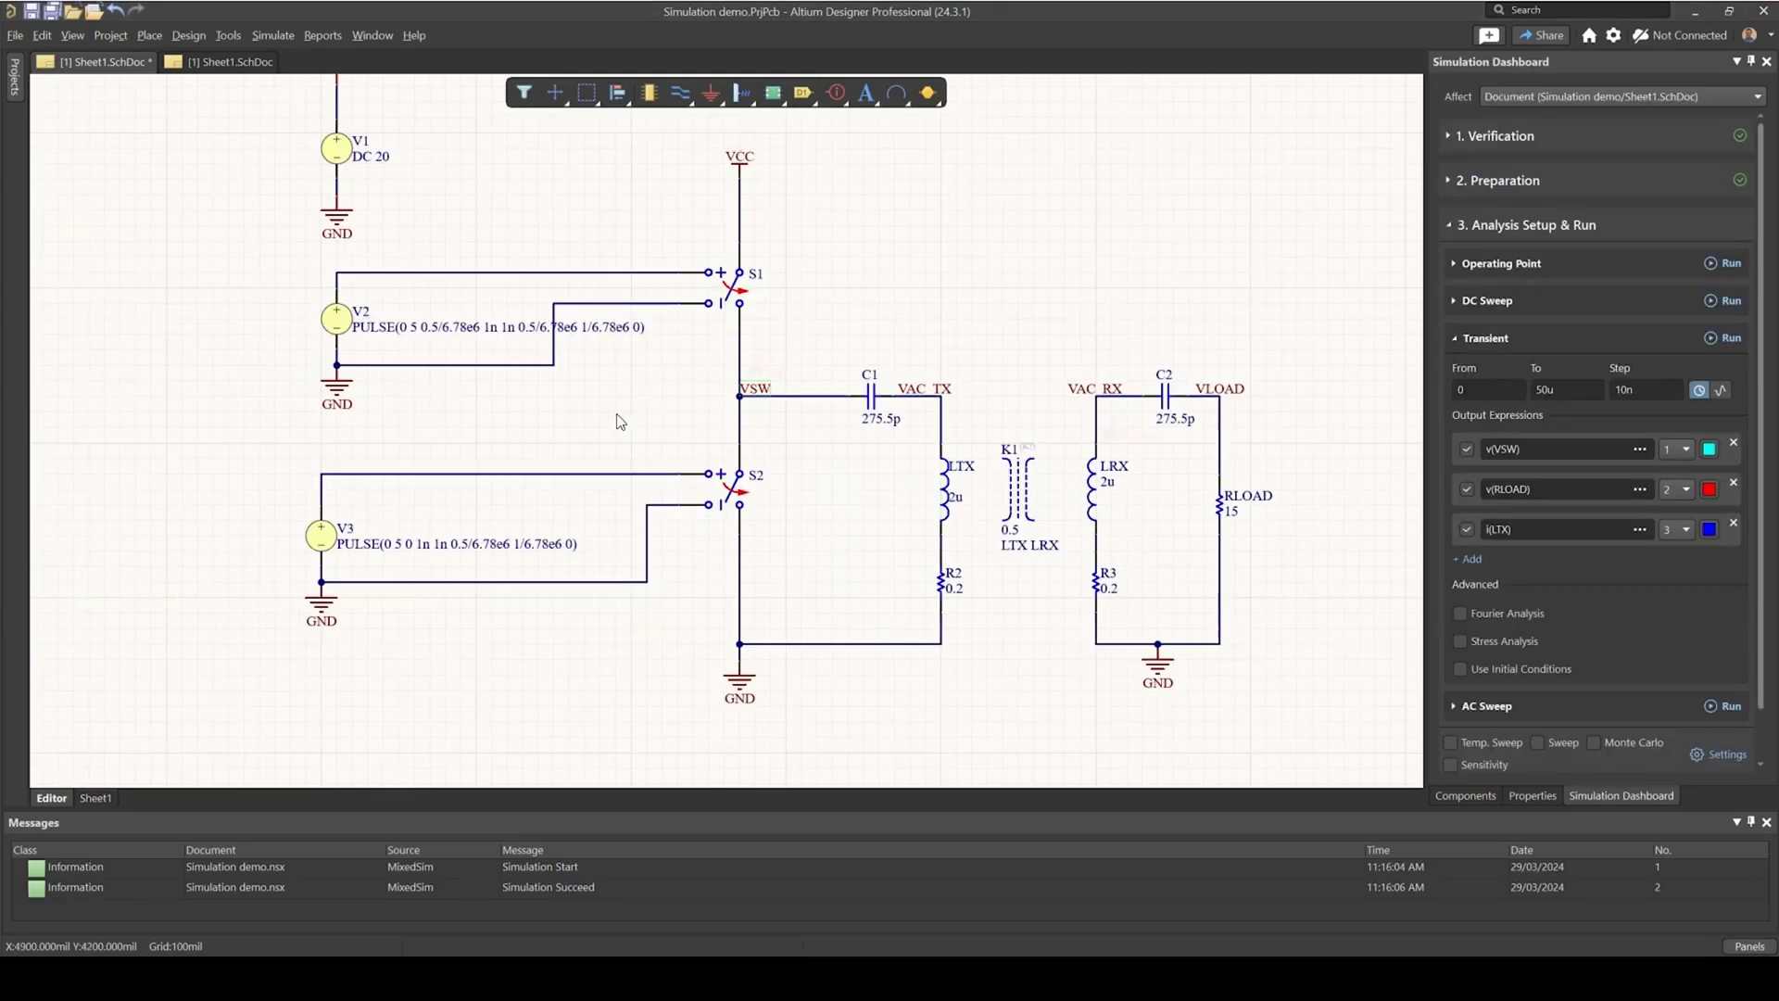
# - Review the transient analysis time settings and run the simulation for v(VSW), v(RLOAD) and i(LTX)
pyautogui.keyDown('ctrl'); pyautogui.scroll(2, 642, 408); pyautogui.keyUp('ctrl')
pyautogui.moveTo(826, 503); pyautogui.dragTo(800, 486, button='right')
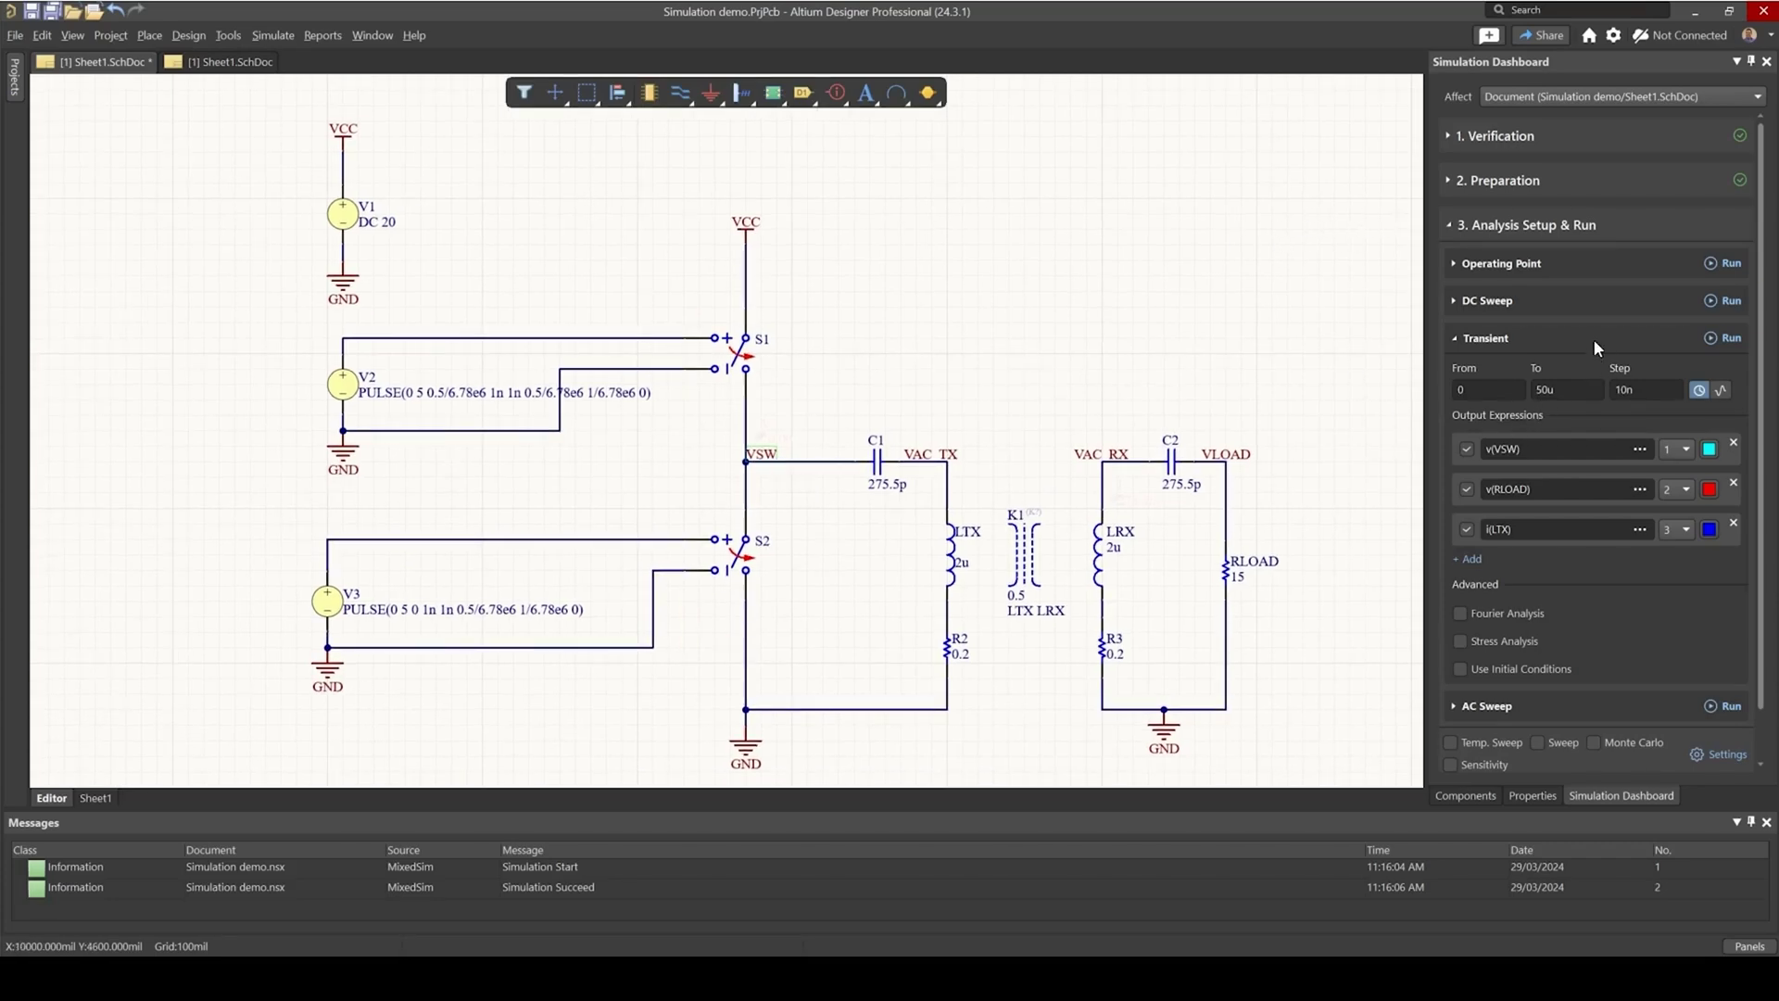
pyautogui.scroll(-1, 1593, 335)
pyautogui.scroll(1, 1565, 320)
pyautogui.click(1640, 390)
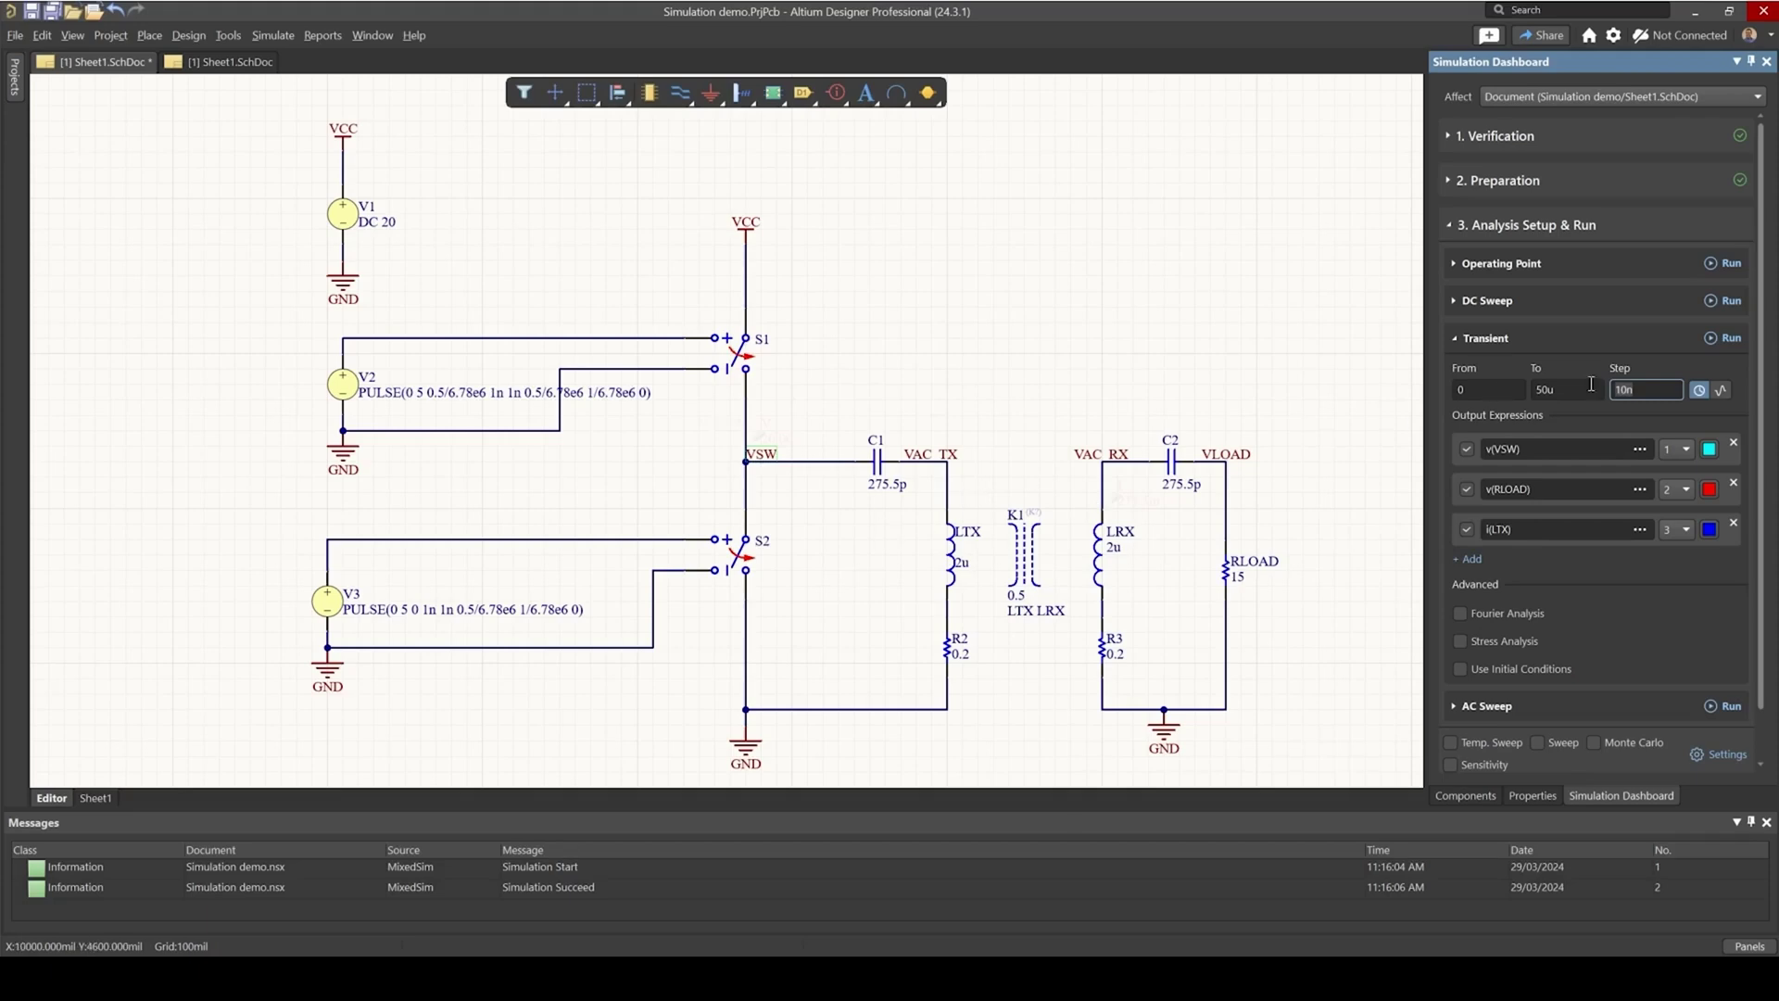
pyautogui.click(1719, 338)
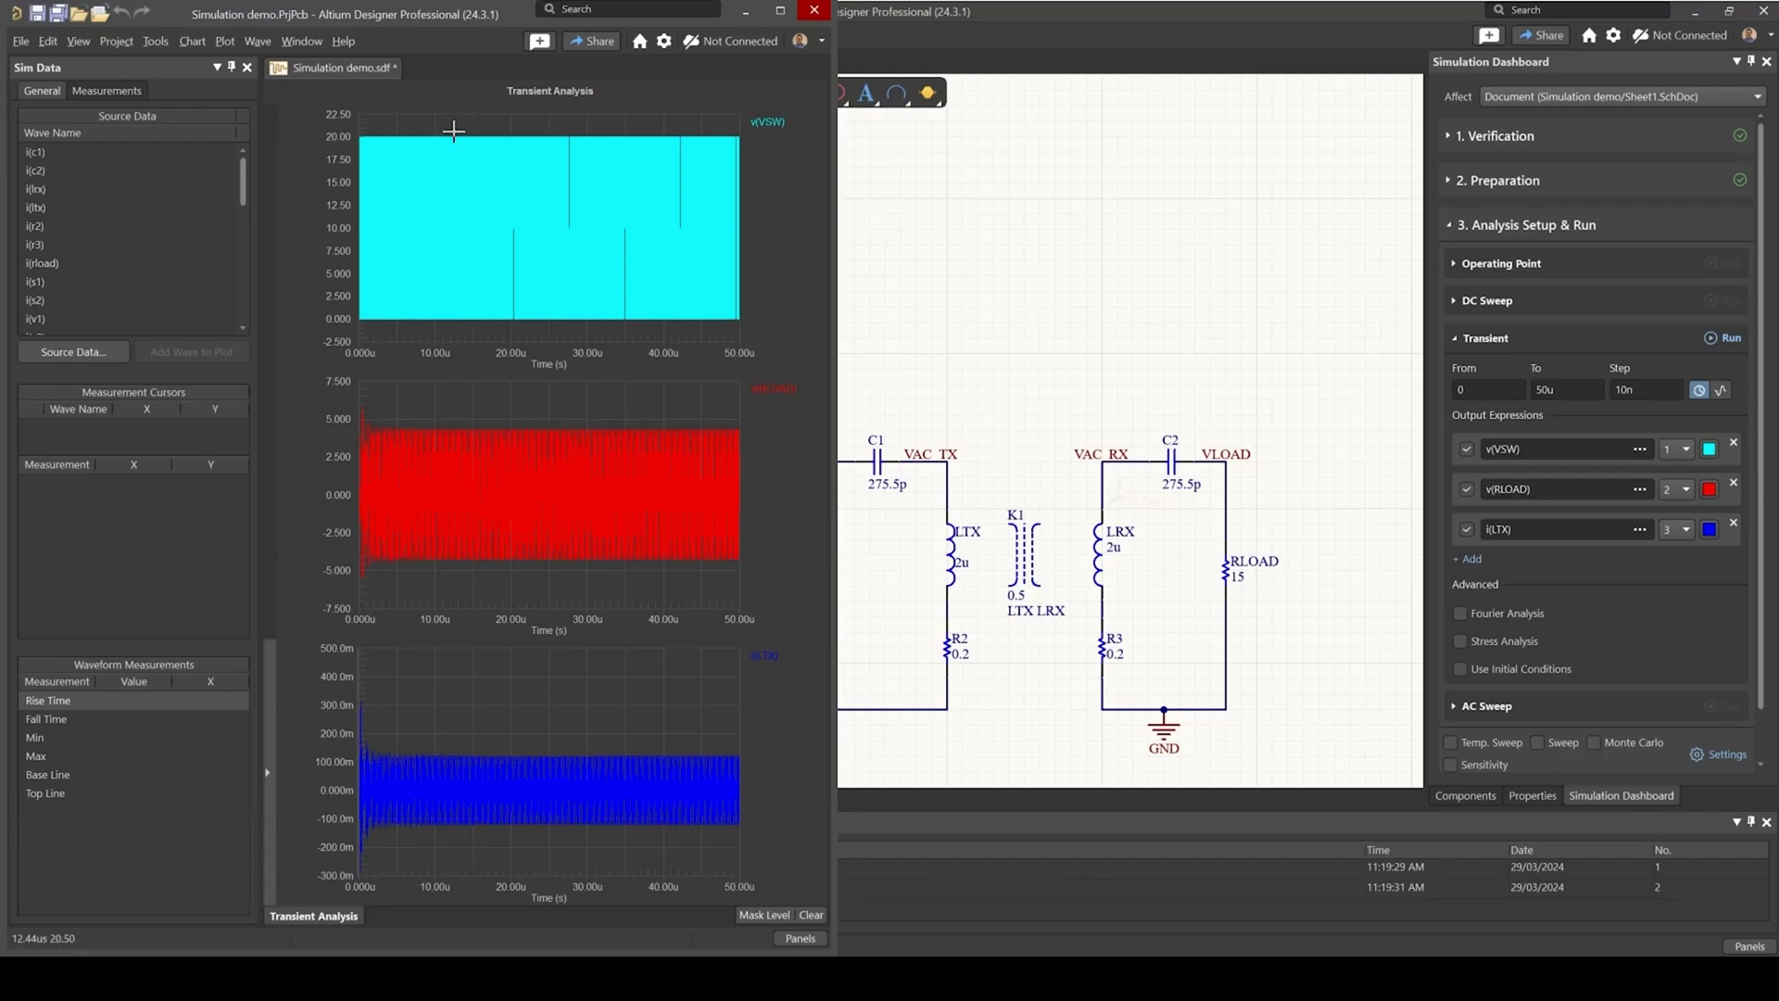
# - Examine the individual cycles of the v(VSW), v(RLOAD) and i(LTX) transient waveforms up close, one plot at a time
pyautogui.moveTo(454, 123); pyautogui.dragTo(530, 388)
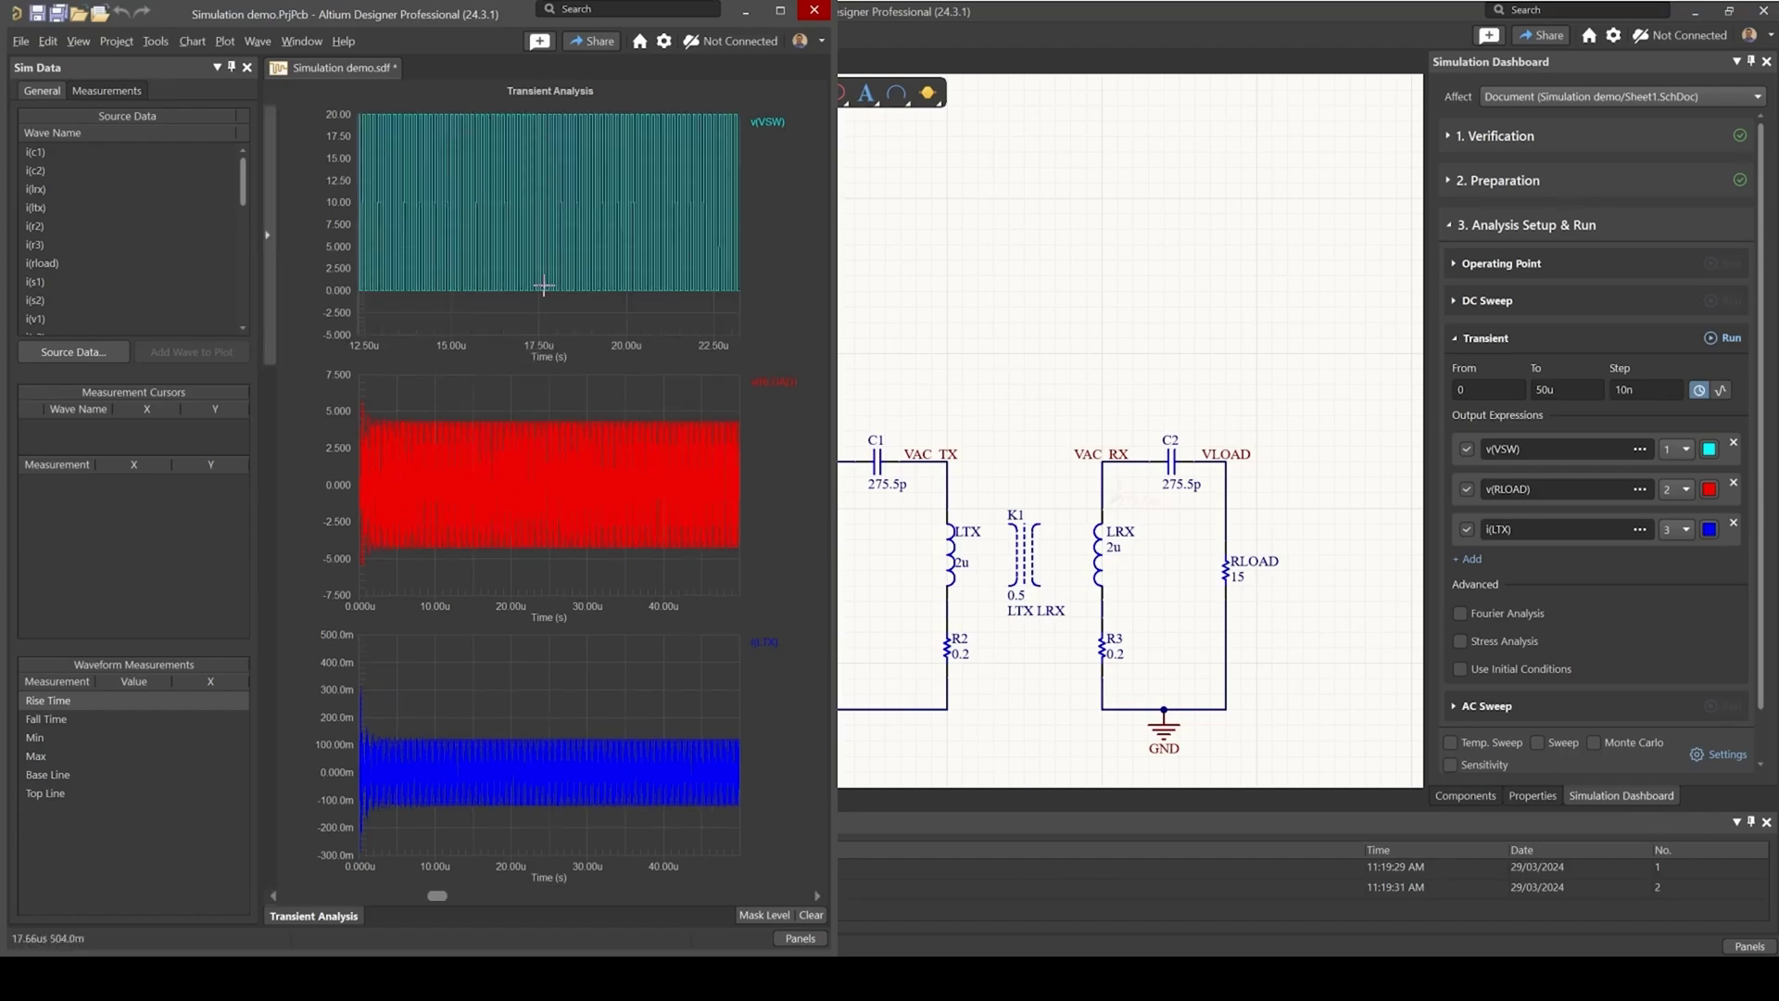
pyautogui.moveTo(562, 310); pyautogui.dragTo(632, 327)
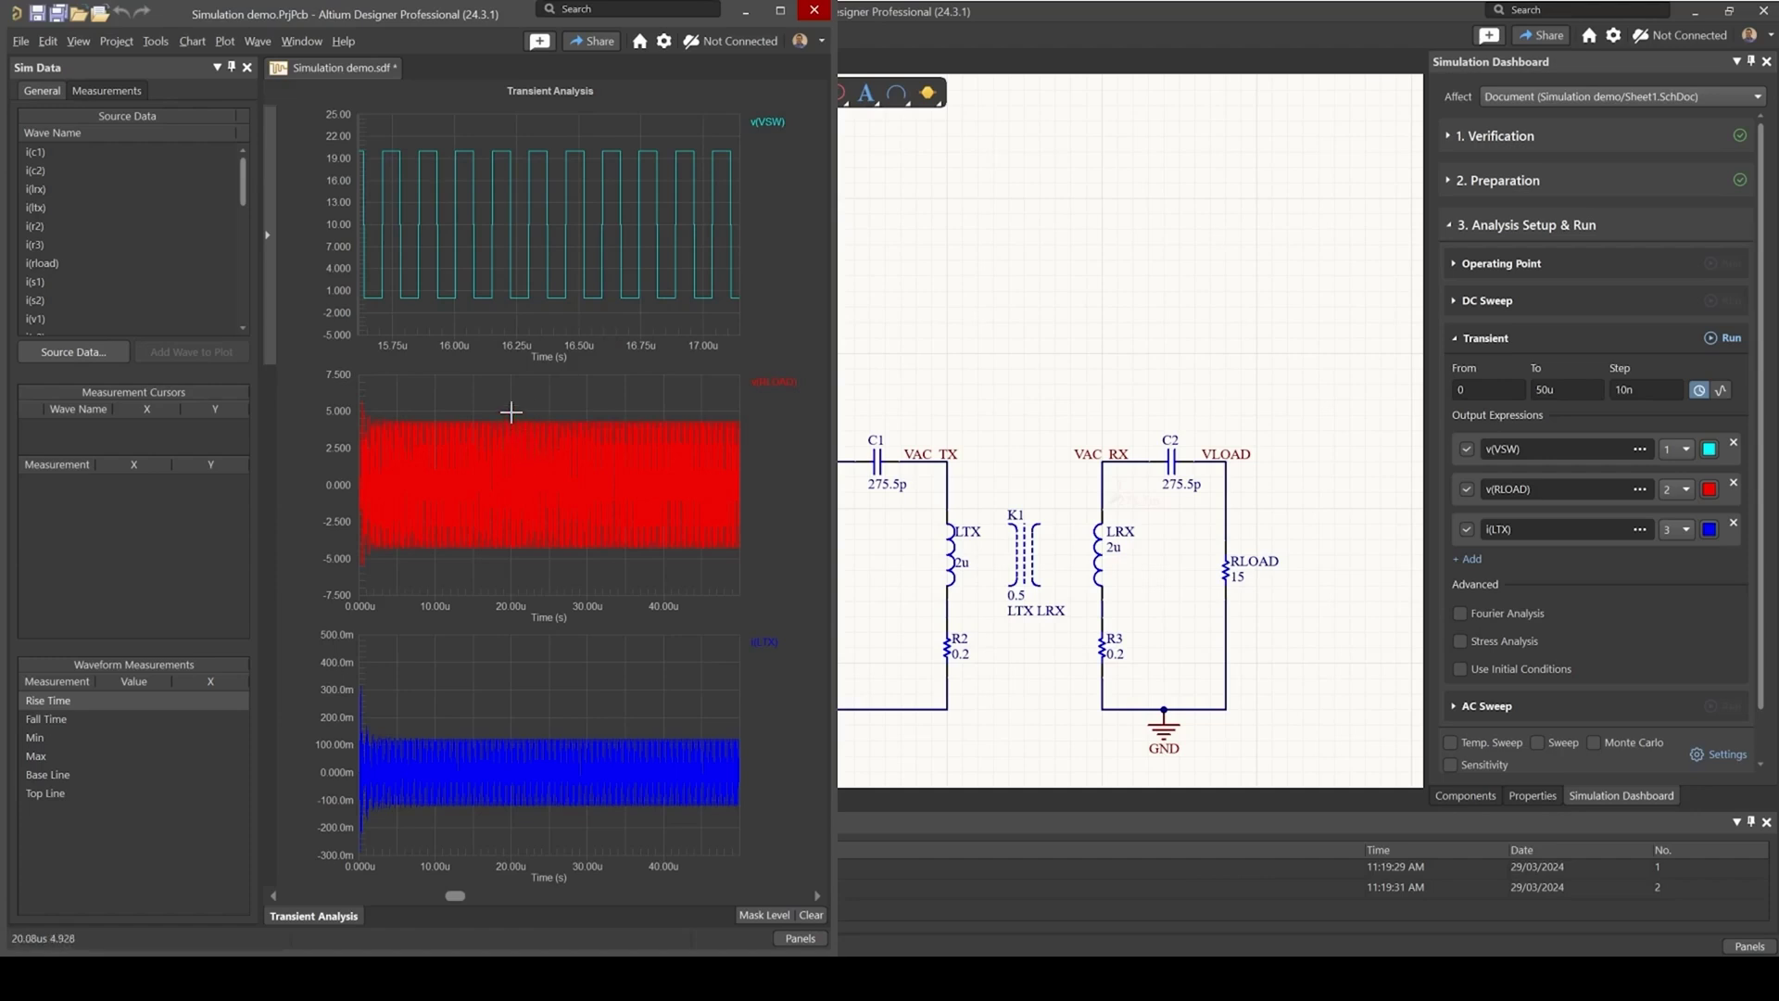
pyautogui.moveTo(511, 411); pyautogui.dragTo(602, 561)
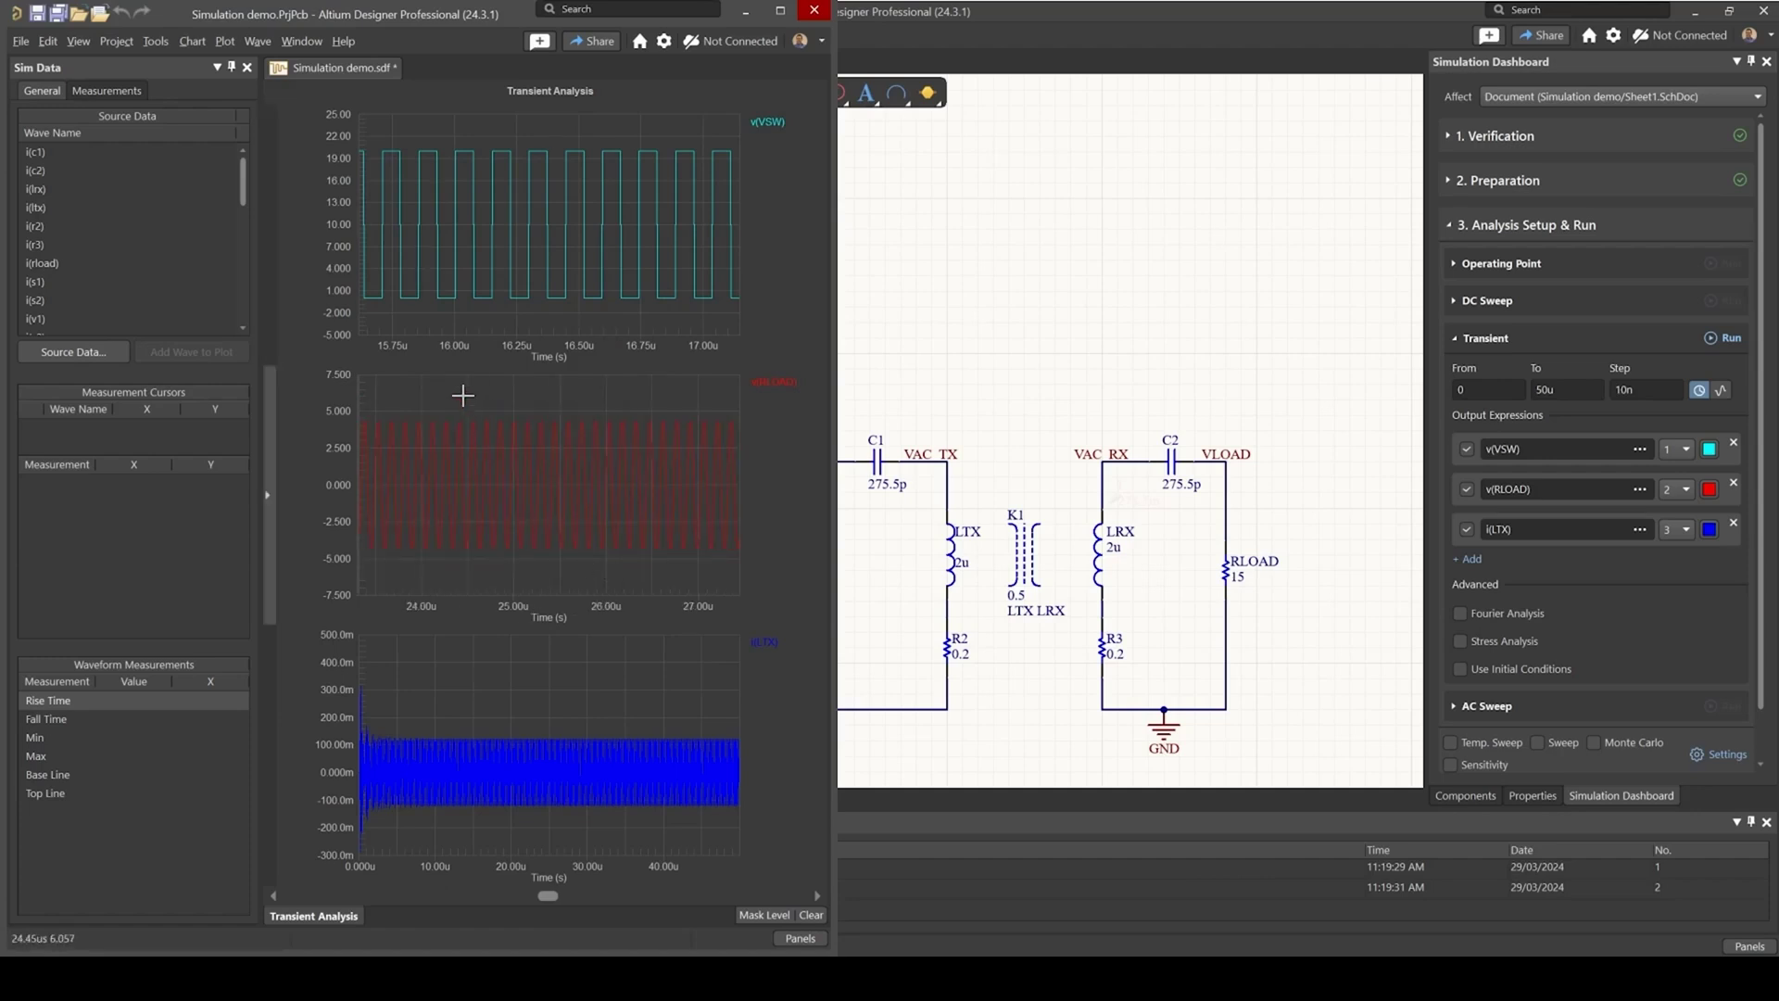
pyautogui.moveTo(462, 396); pyautogui.dragTo(628, 579)
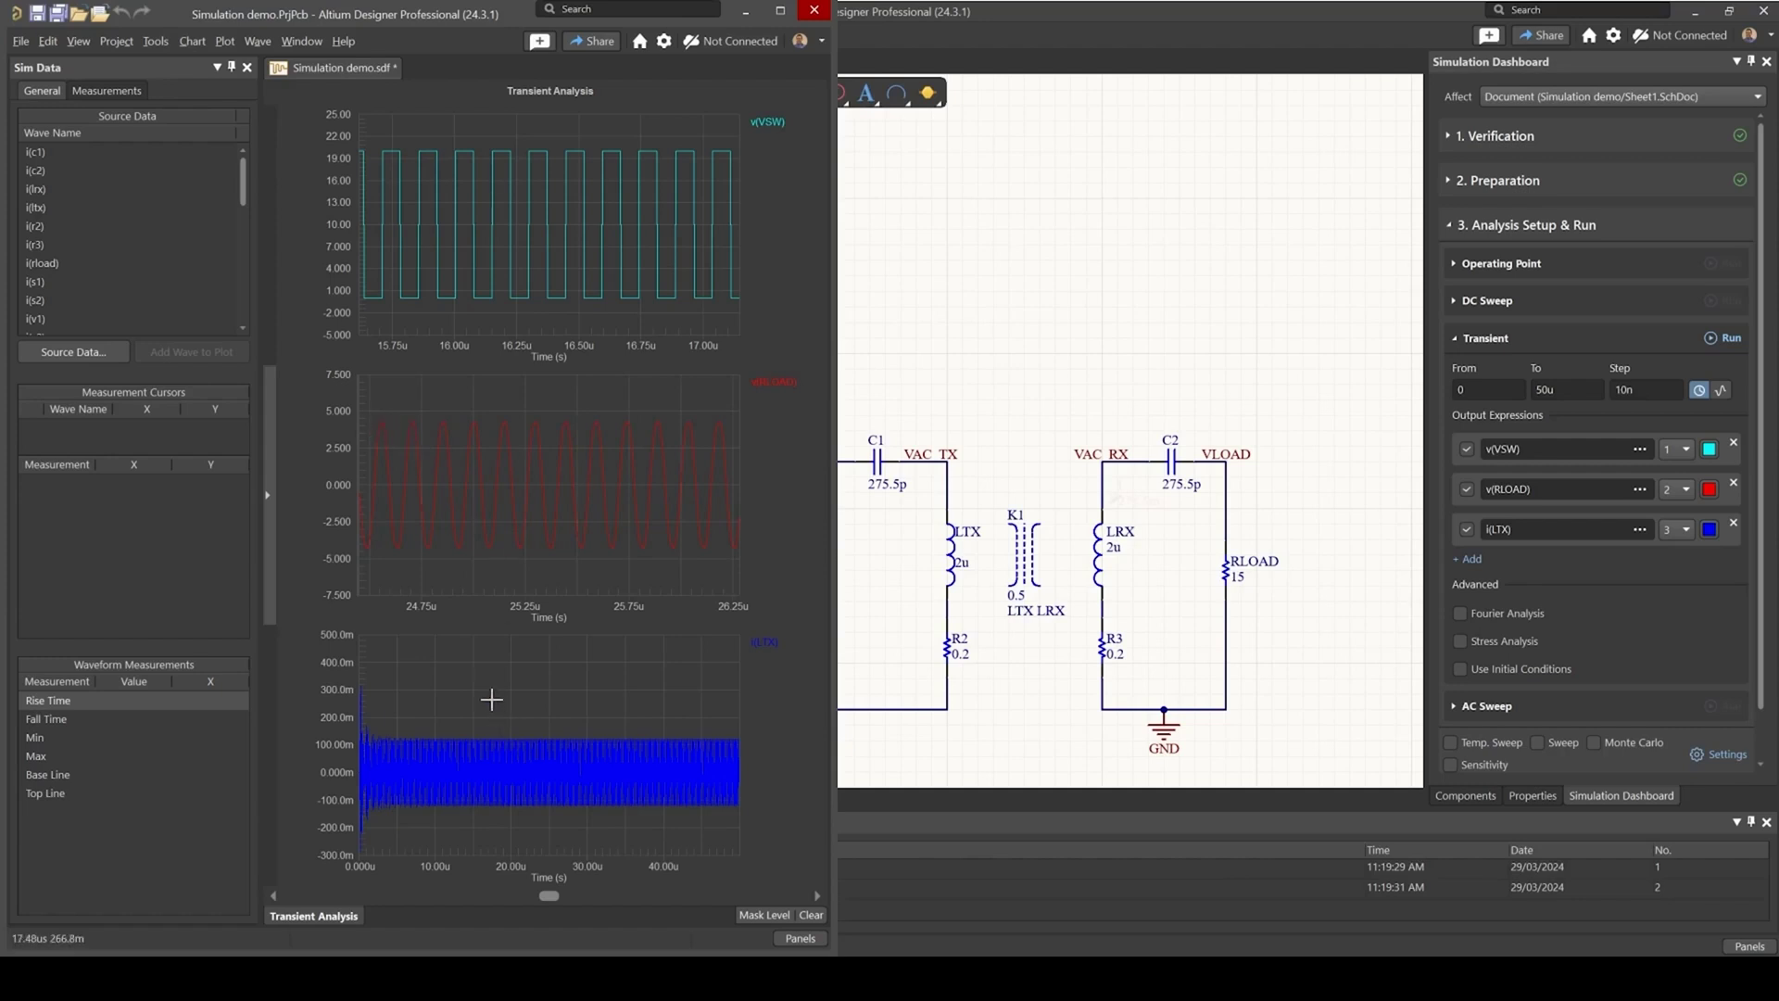
pyautogui.moveTo(488, 703); pyautogui.dragTo(574, 854)
pyautogui.moveTo(465, 675); pyautogui.dragTo(572, 783)
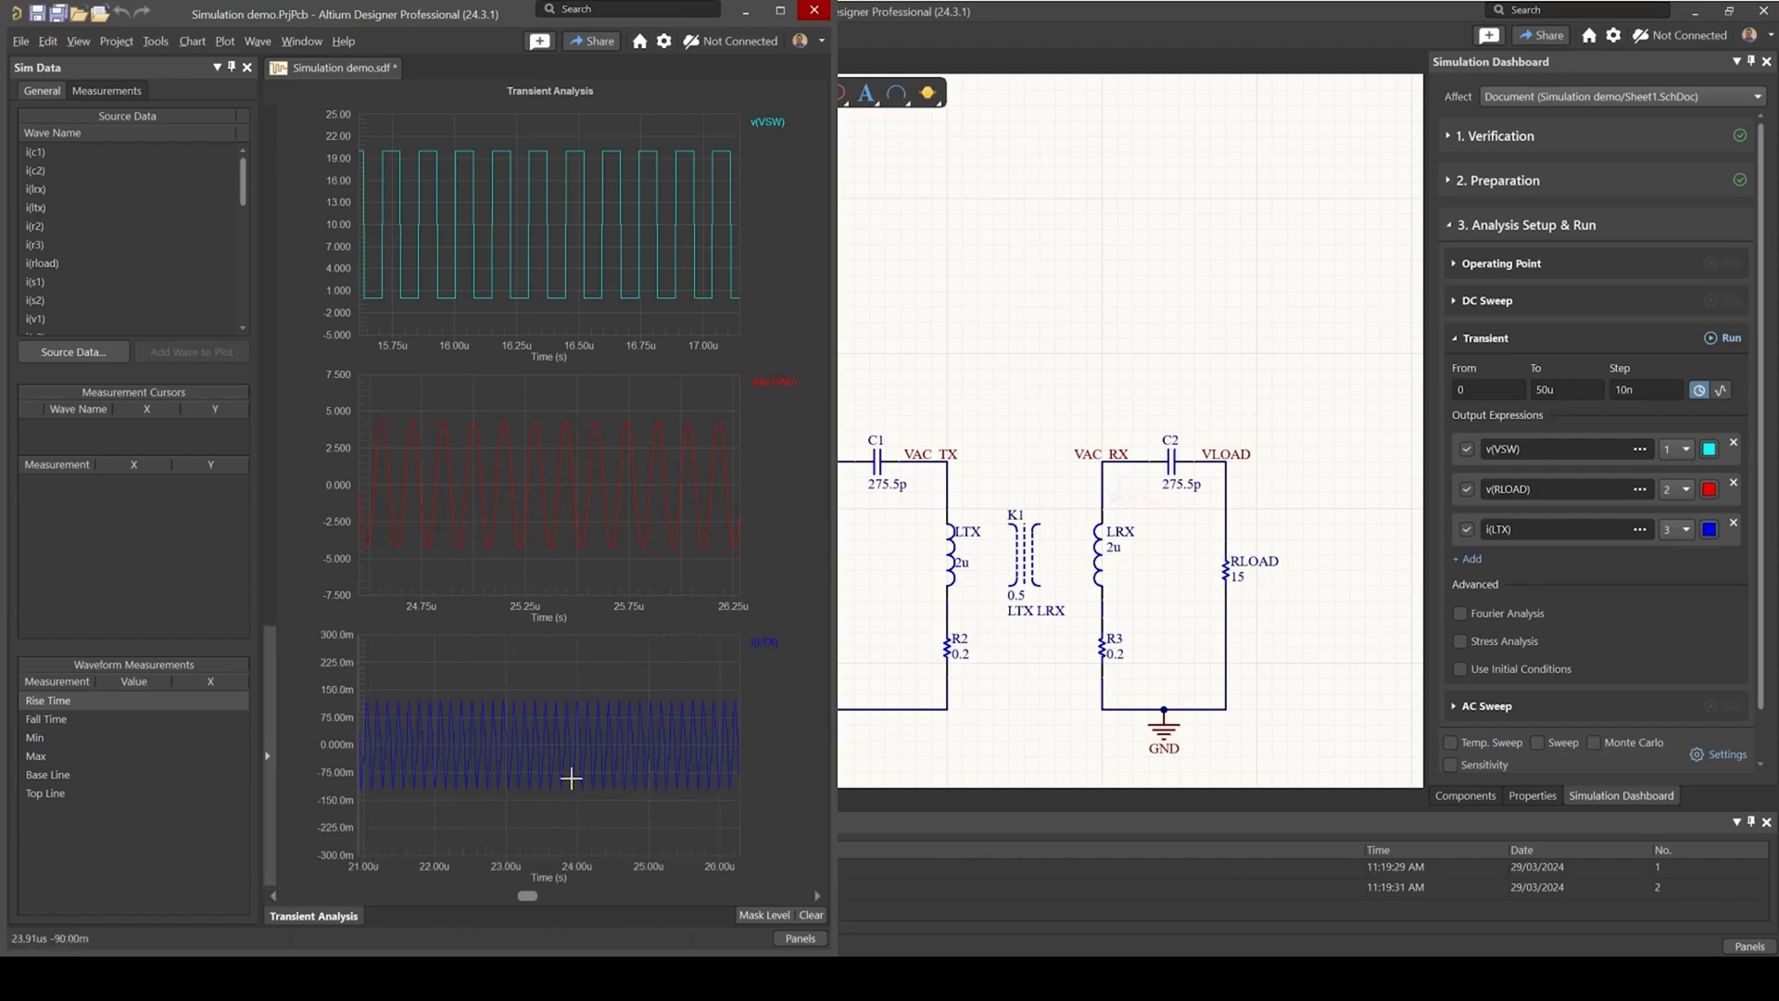
pyautogui.moveTo(486, 679); pyautogui.dragTo(651, 836)
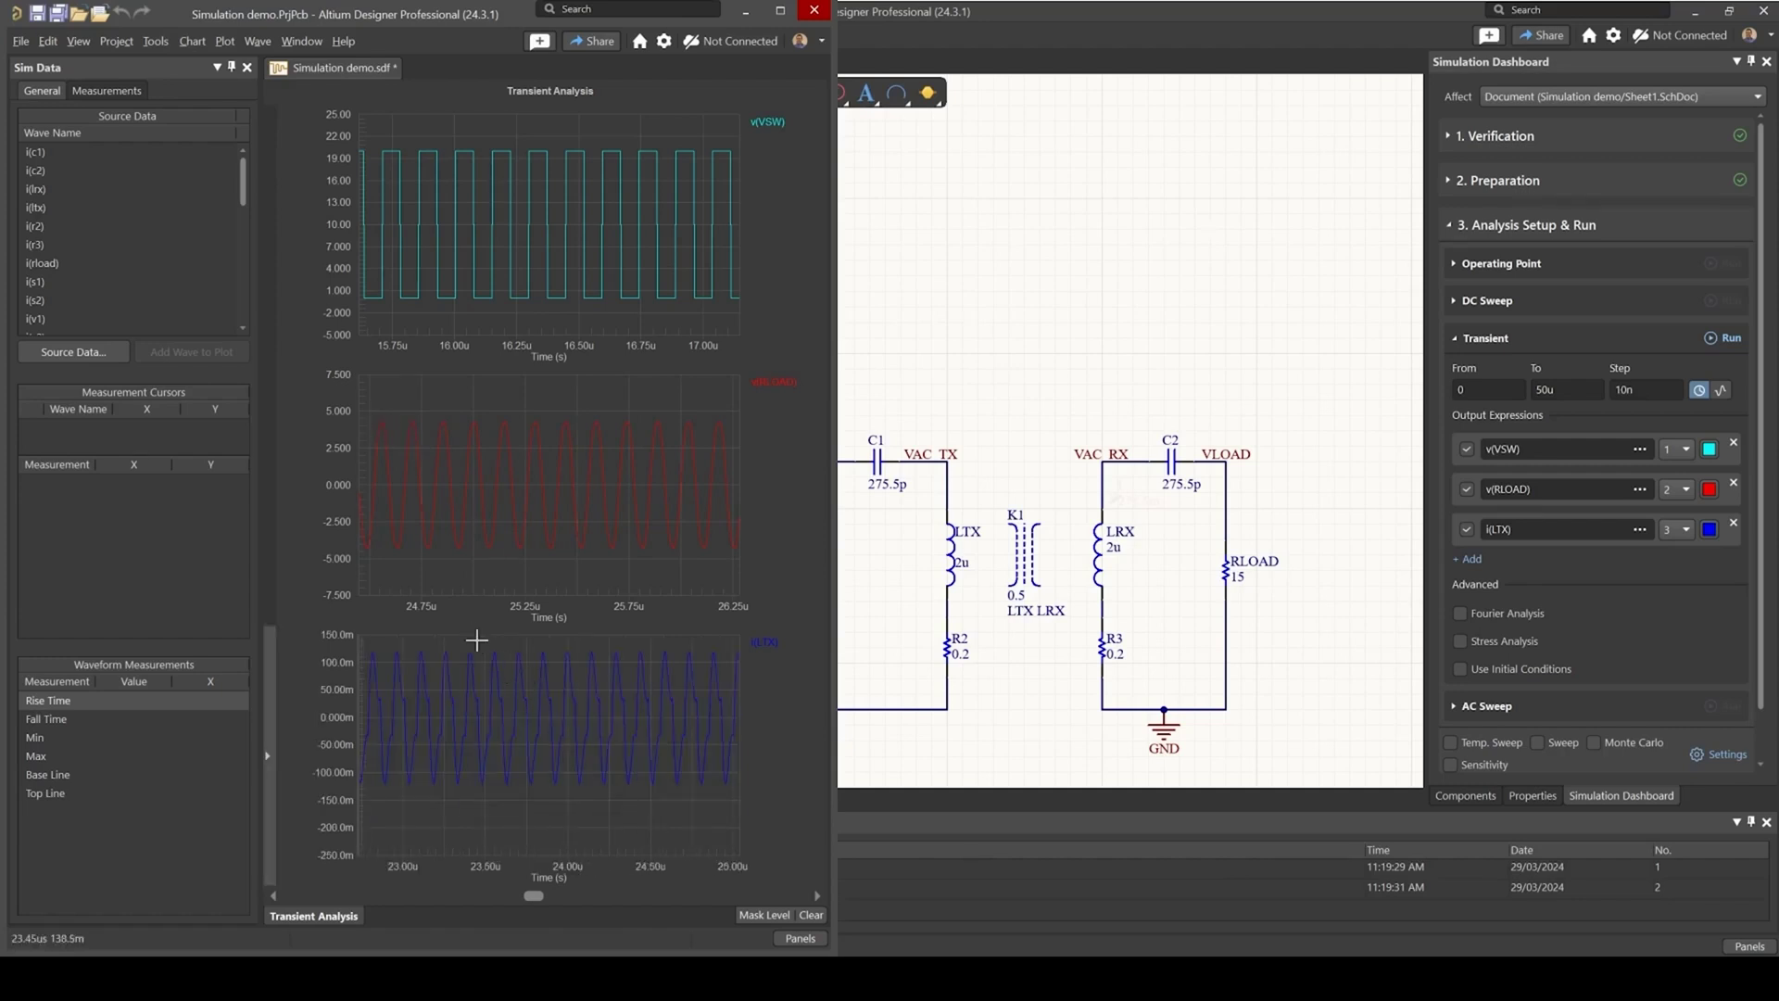
pyautogui.moveTo(477, 639); pyautogui.dragTo(713, 828)
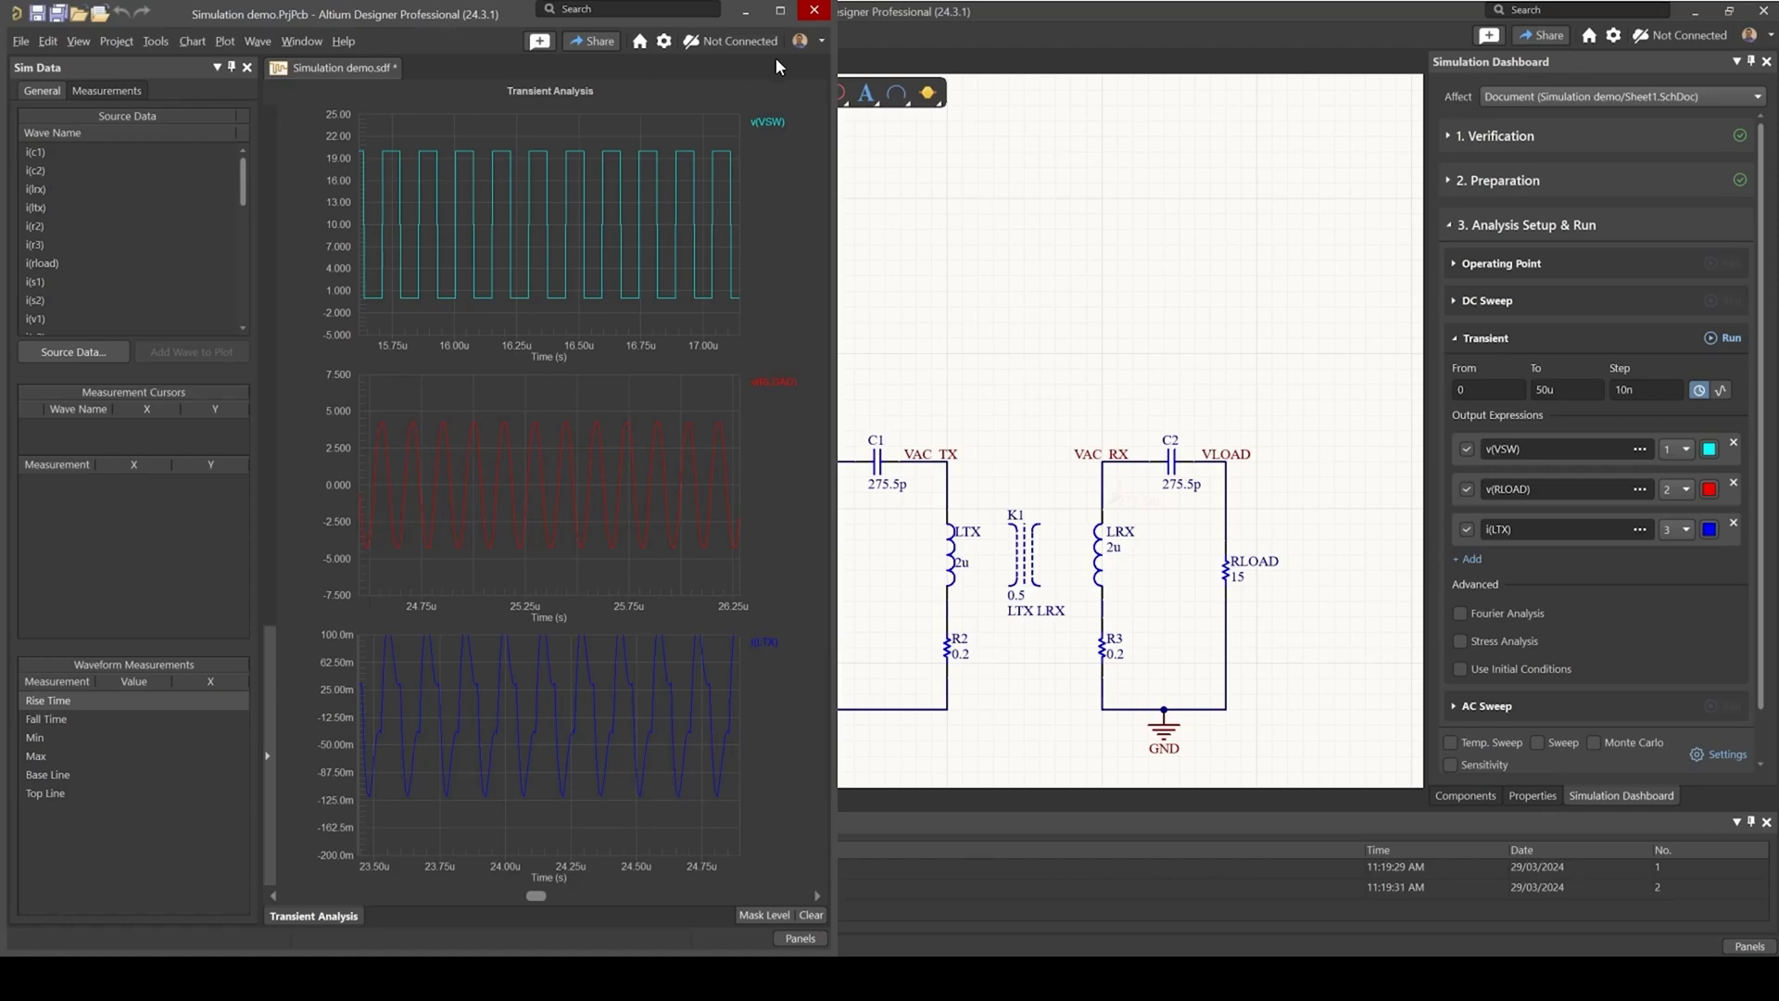
# - Display the SimView Standard toolbar and fit all three transient plots to their full time range
pyautogui.click(82, 42)
pyautogui.moveTo(102, 175)
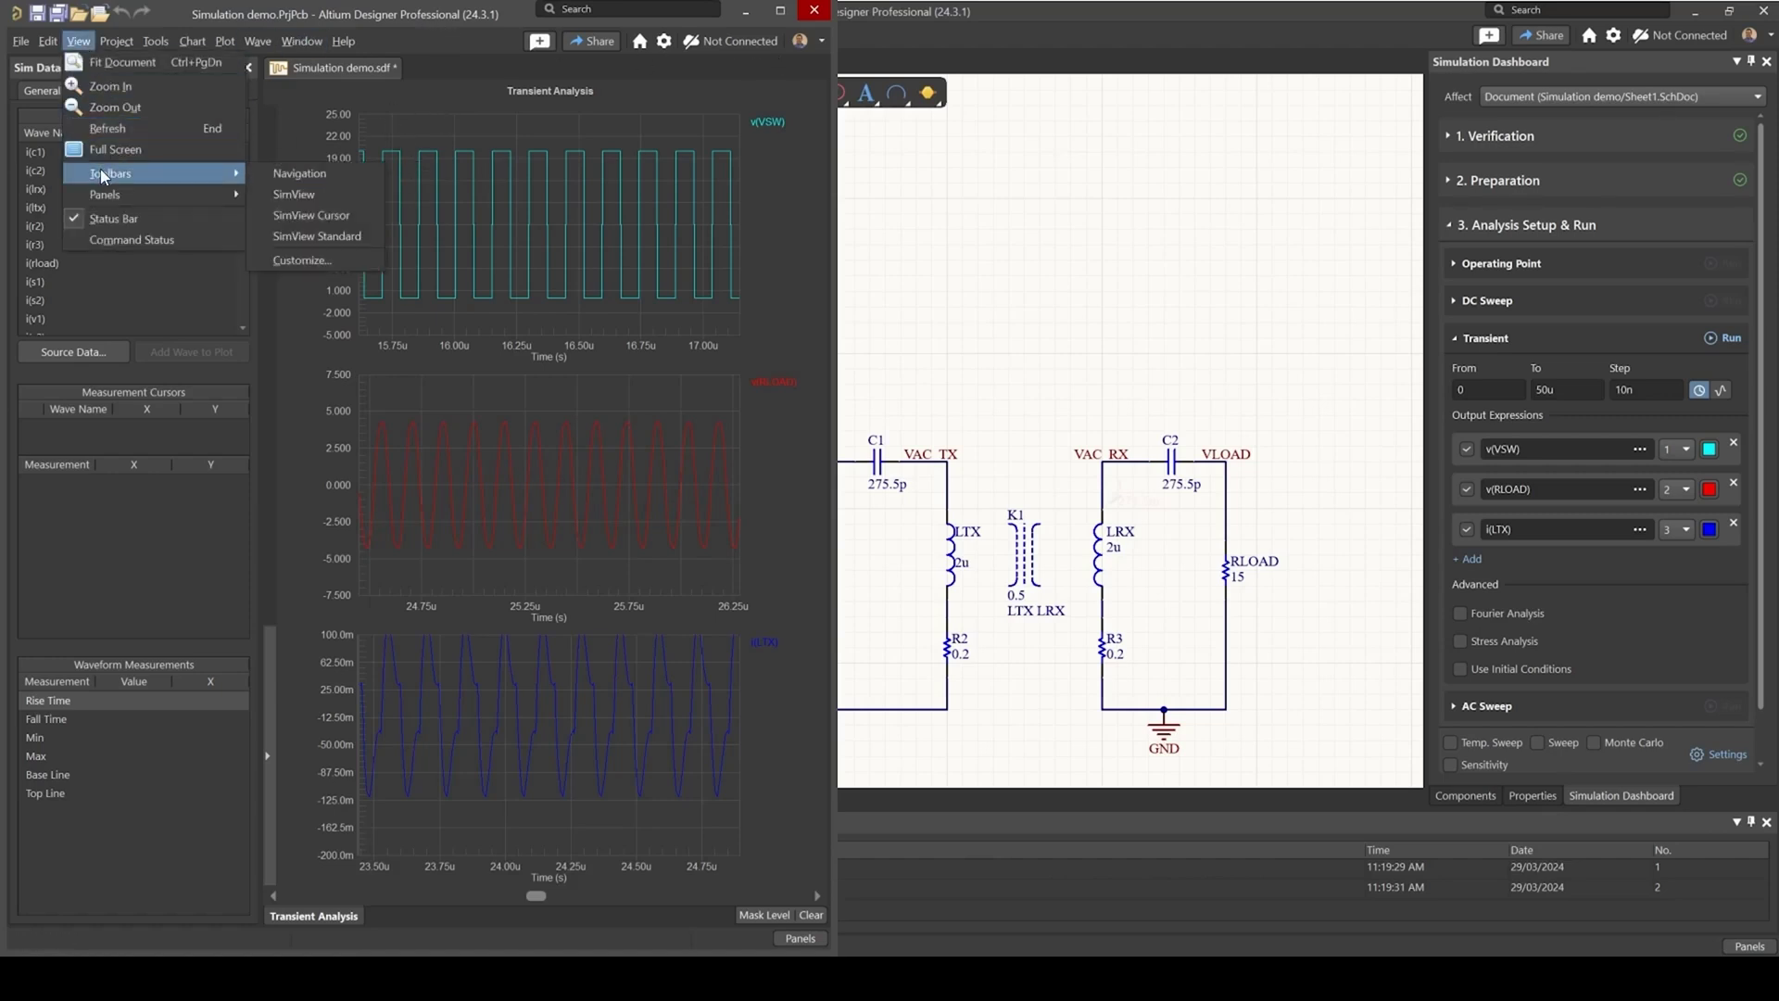
pyautogui.click(315, 239)
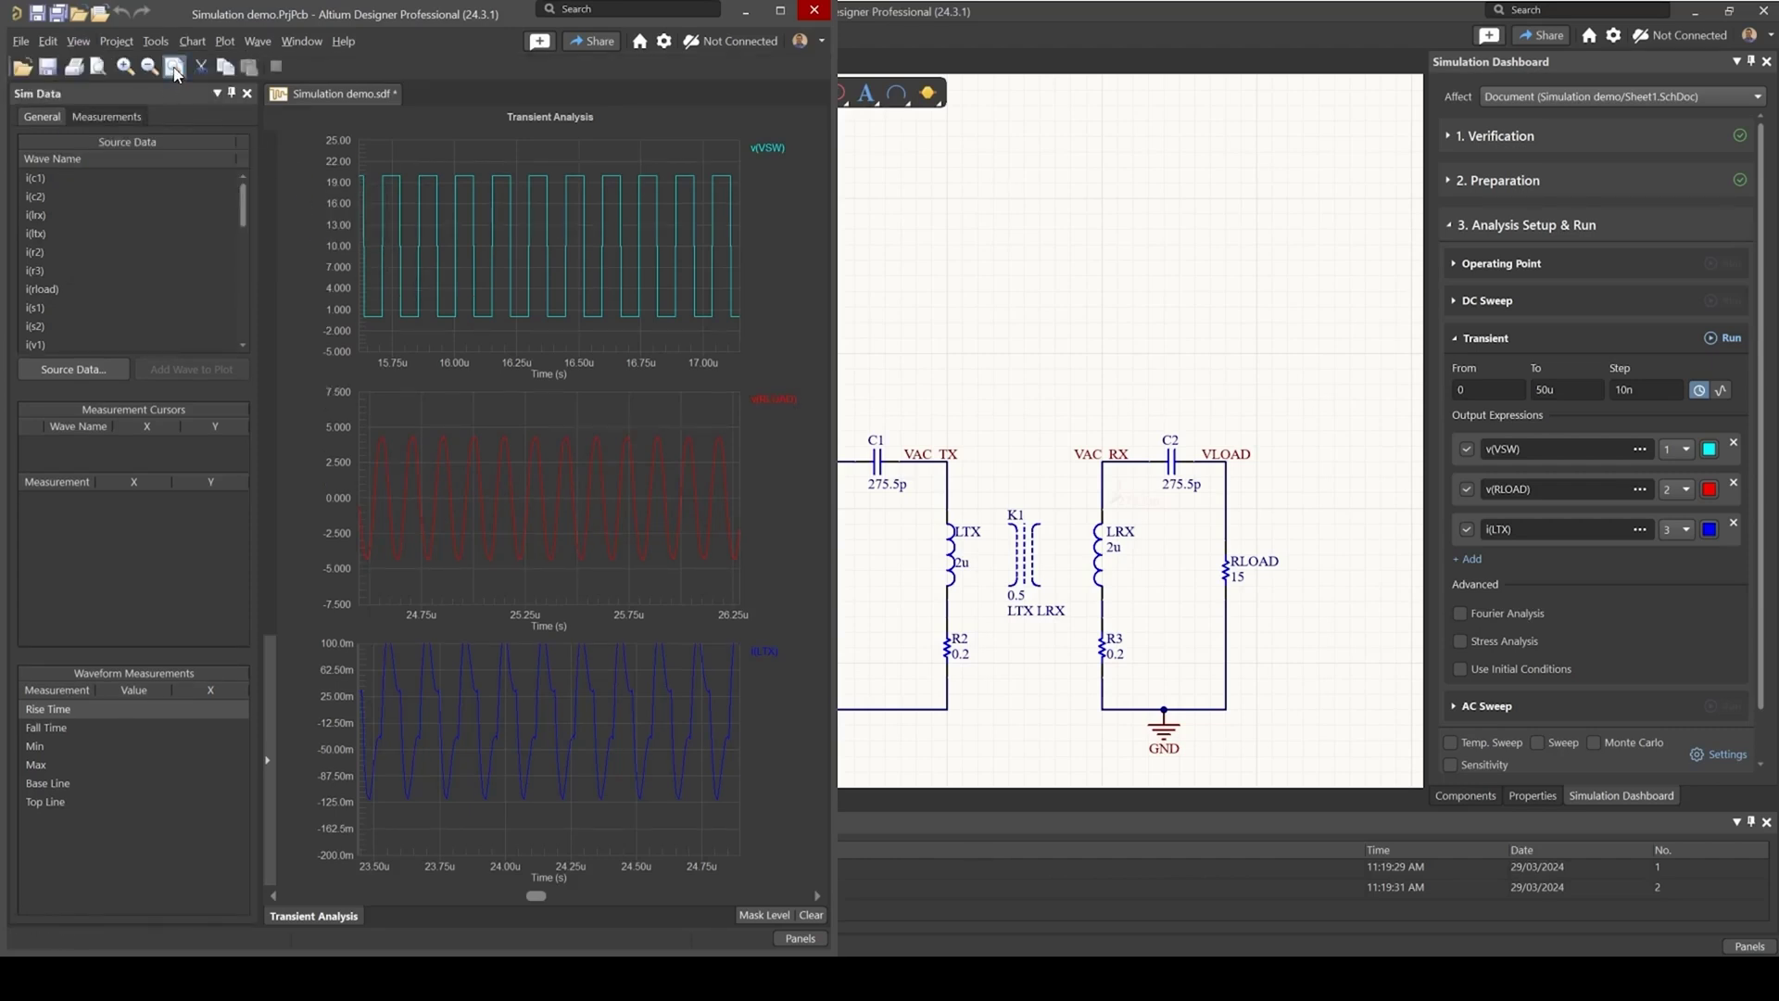
pyautogui.click(172, 68)
pyautogui.click(129, 70)
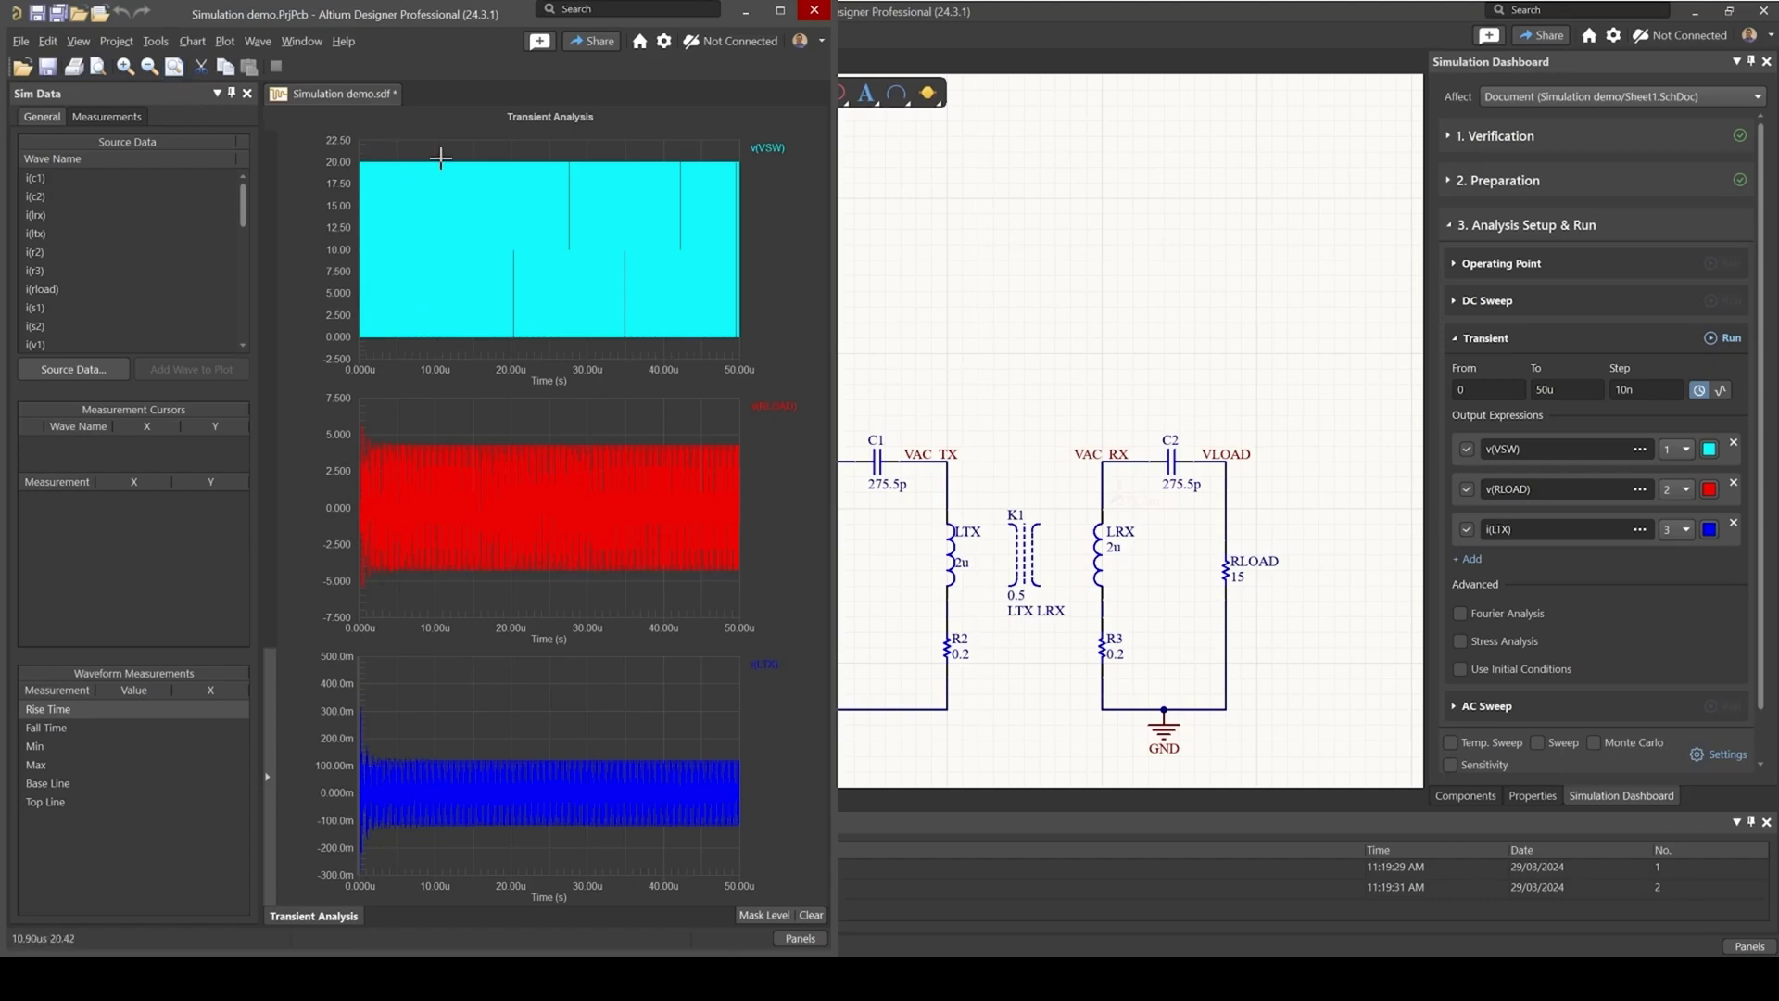
# - Turn off Zoom Plots Separately in the waveform document options, applying it to the active chart only
pyautogui.moveTo(443, 153); pyautogui.dragTo(617, 316)
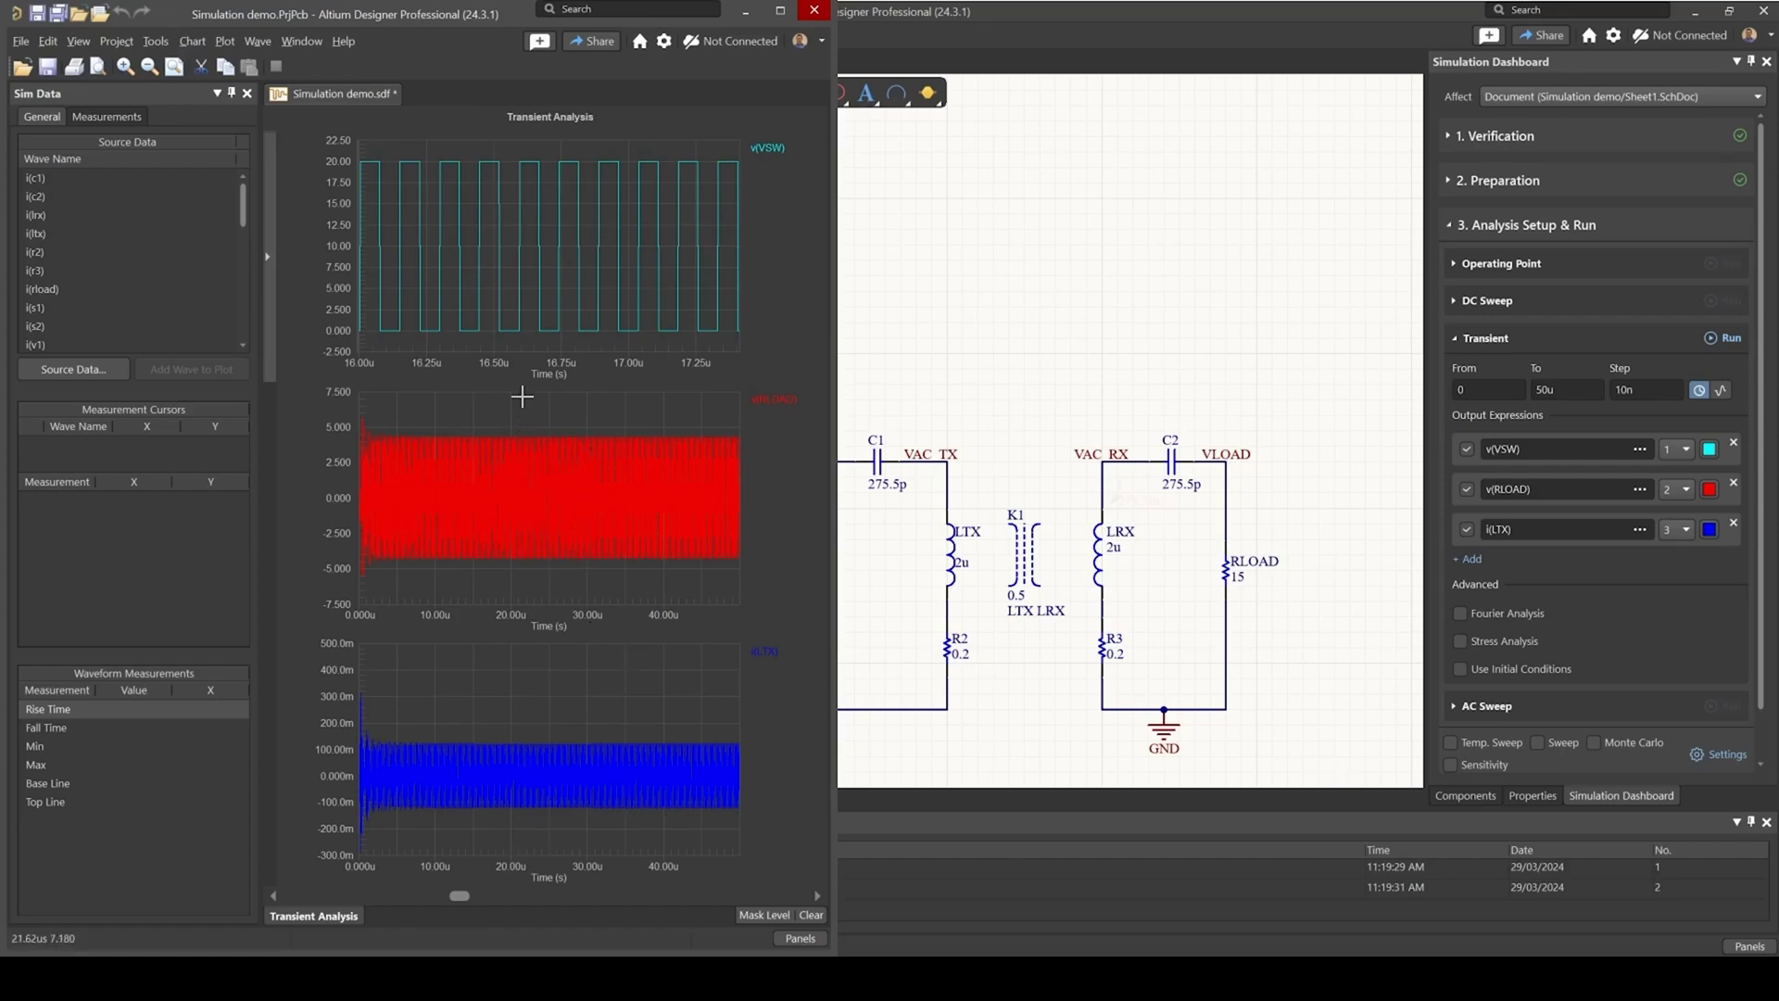
pyautogui.rightClick(516, 387)
pyautogui.rightClick(819, 410)
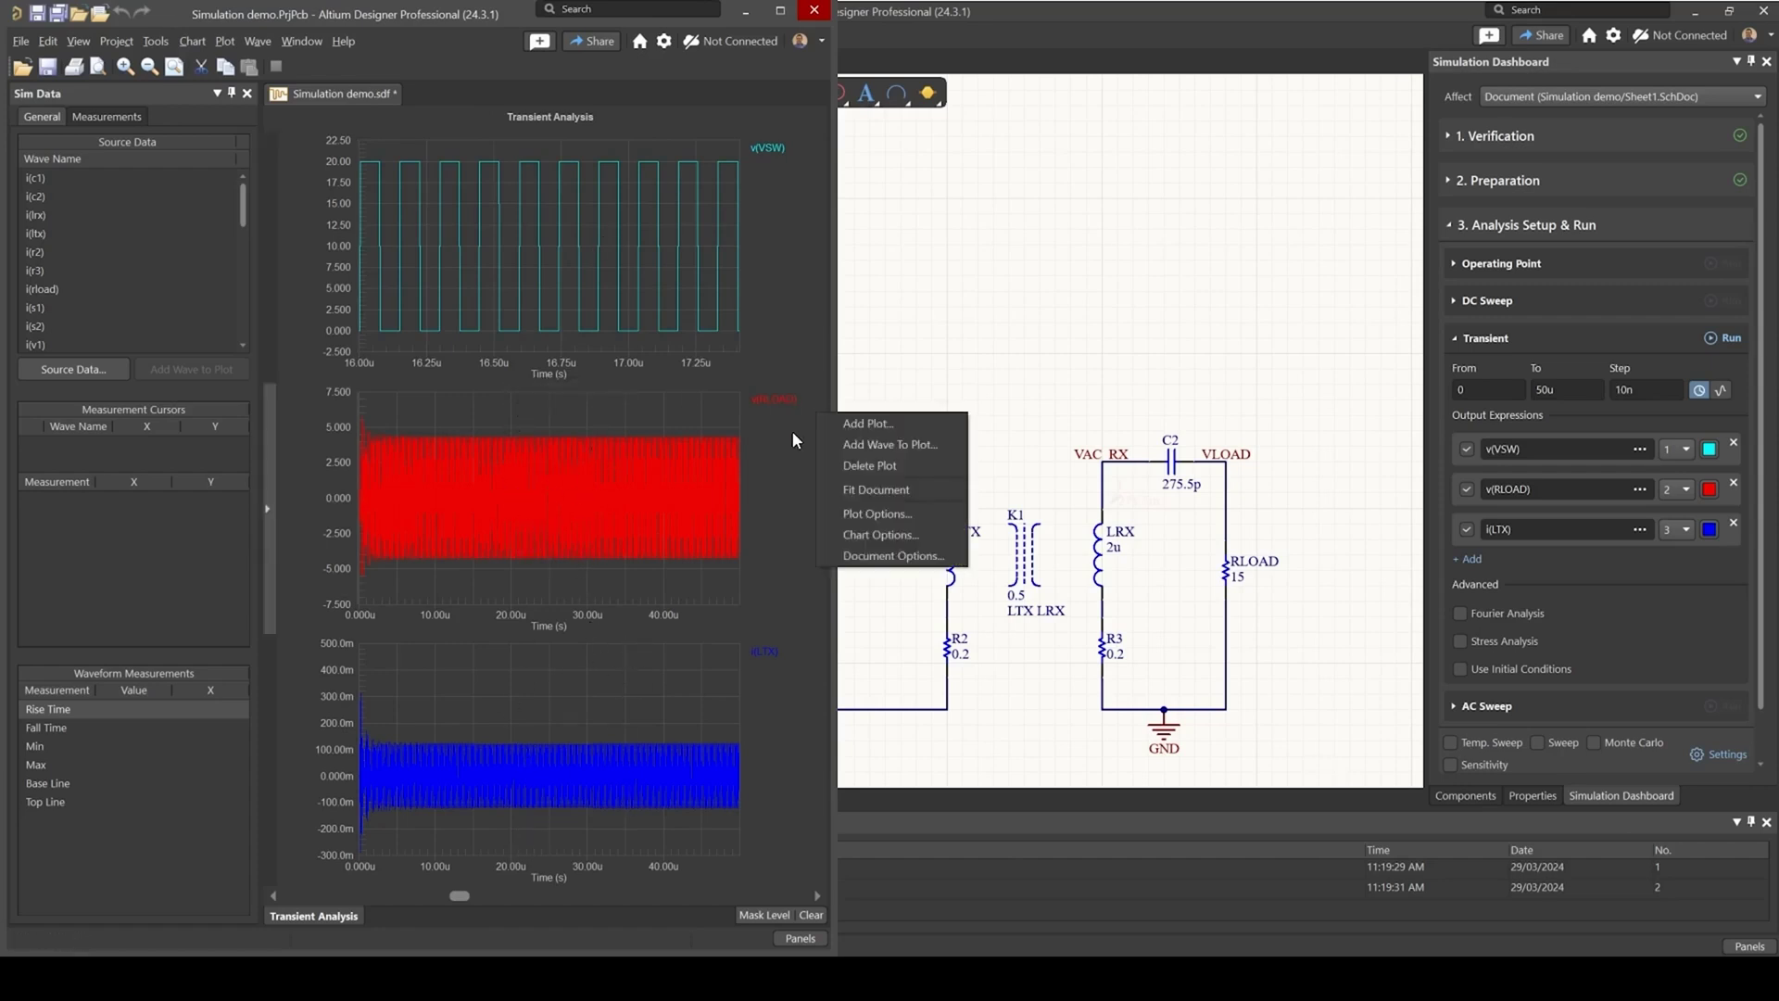
pyautogui.click(852, 560)
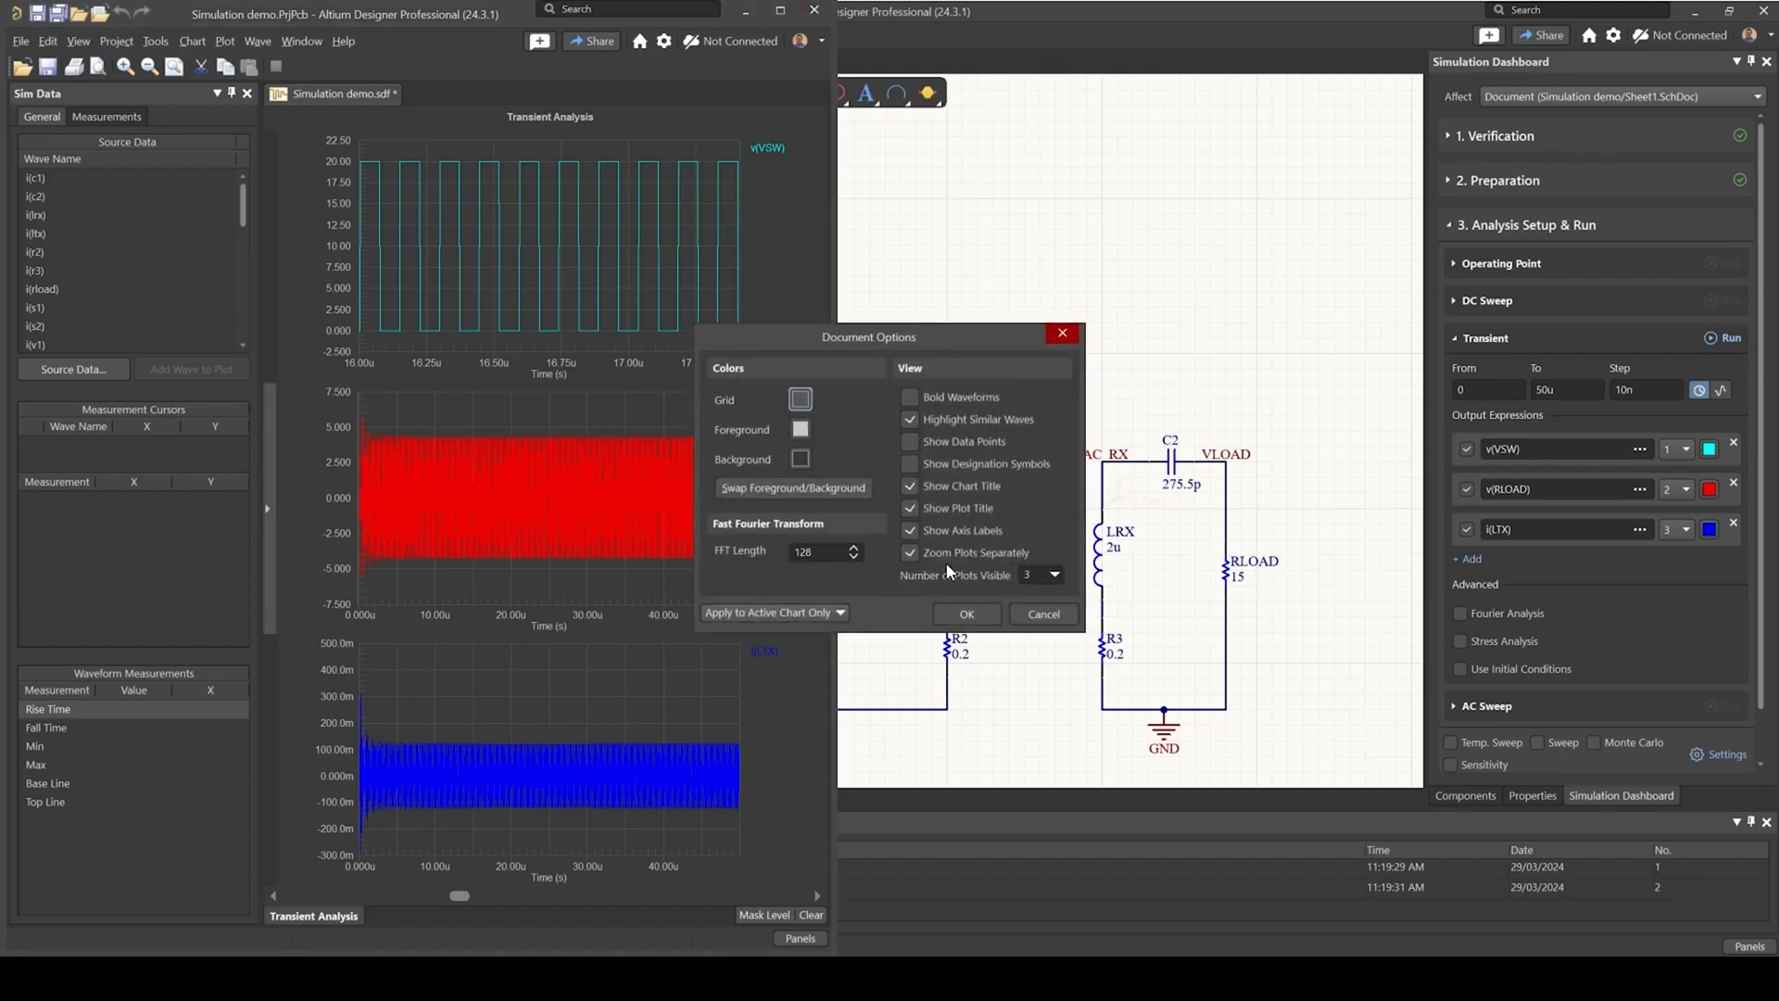
pyautogui.click(910, 556)
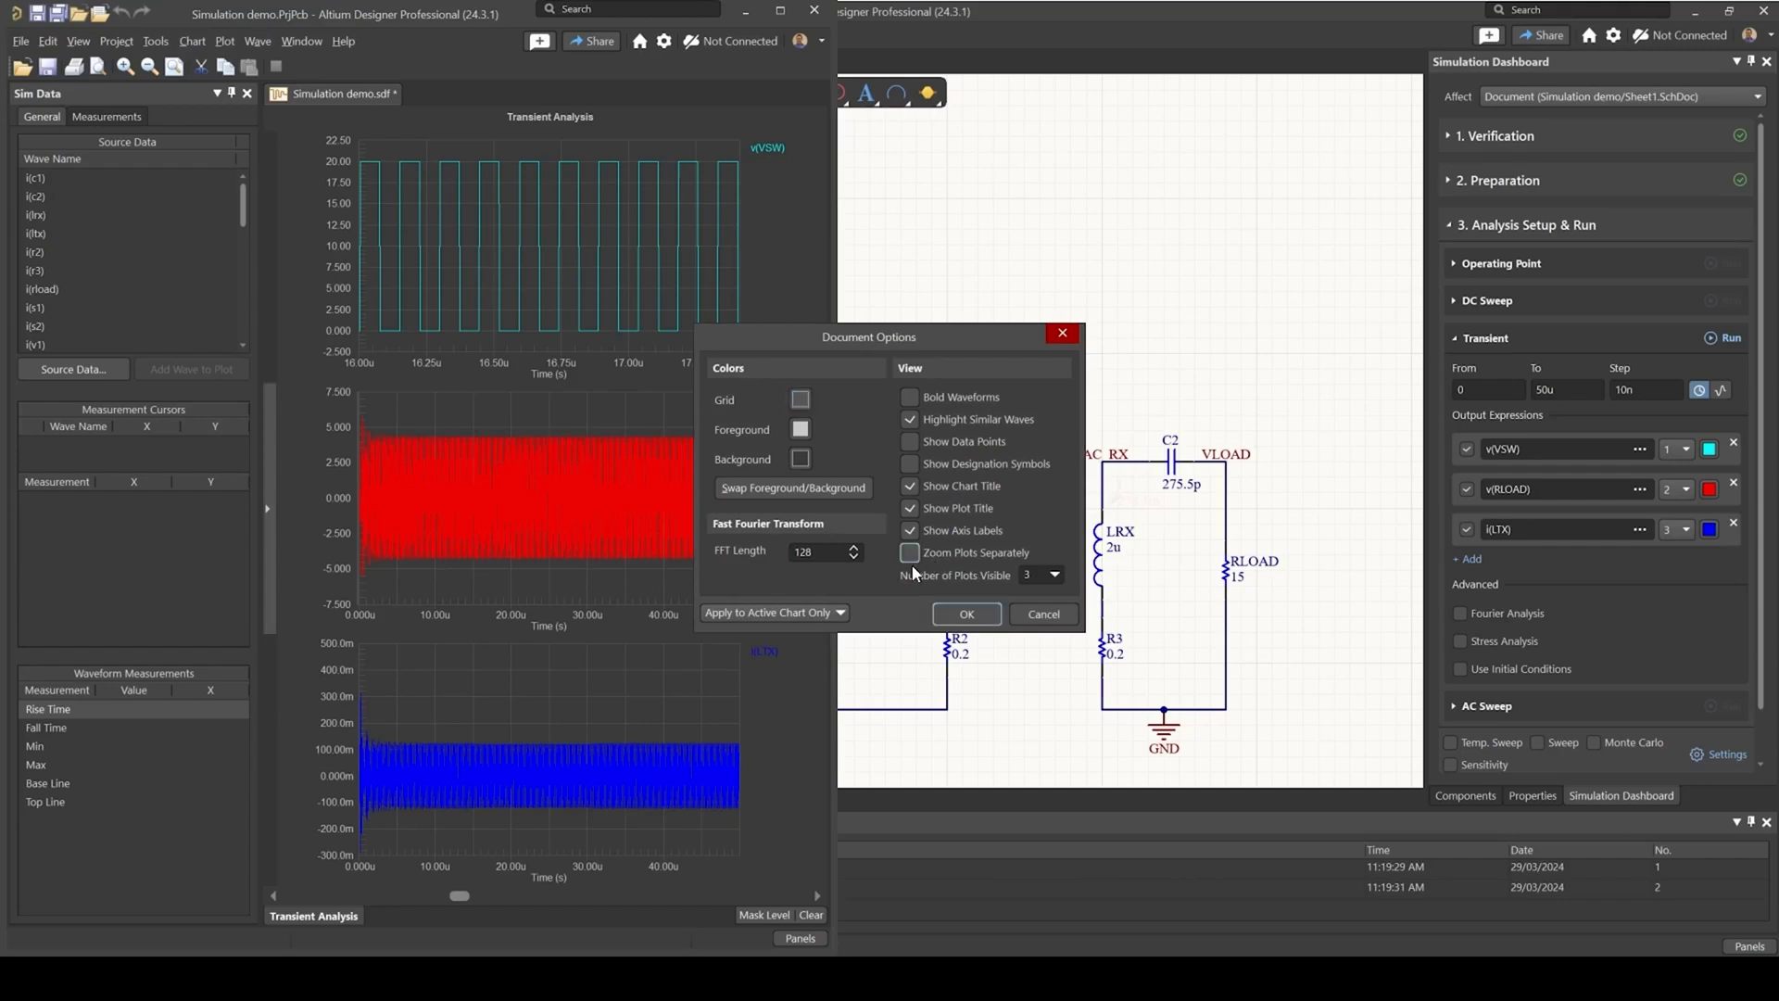
pyautogui.click(966, 614)
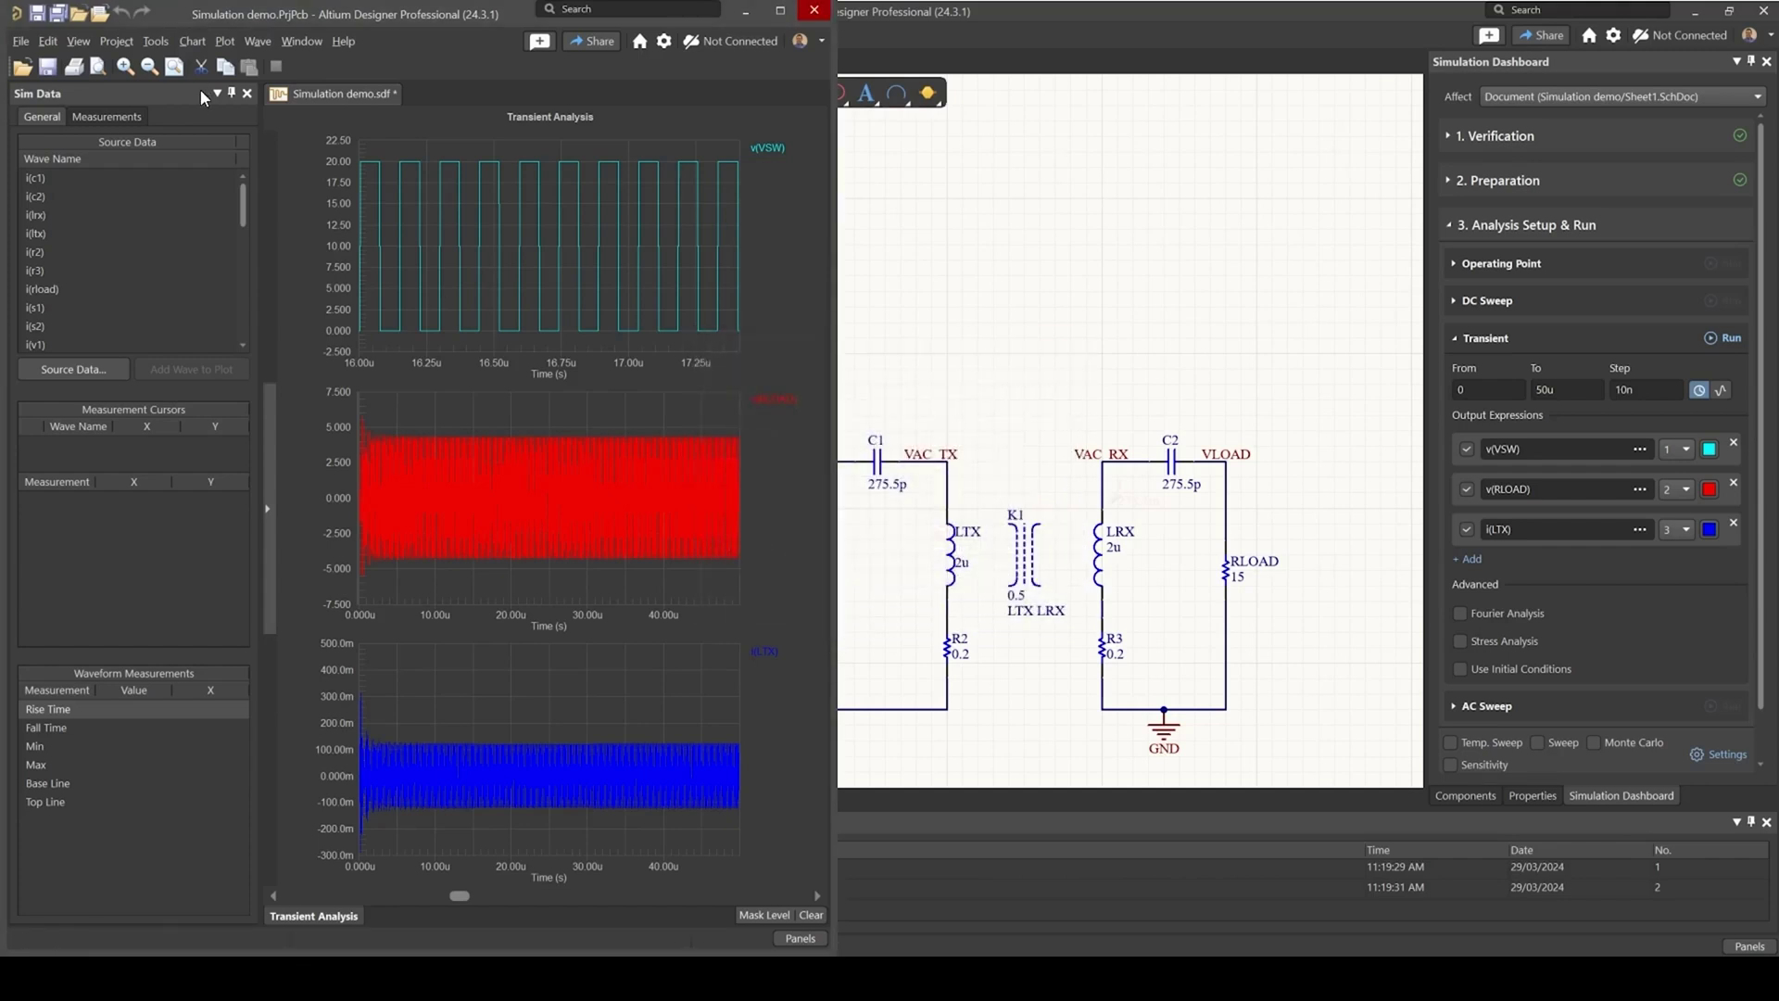
# - Zoom in on all three transient plots together to compare their cycles between about 23 and 25 µs
pyautogui.moveTo(515, 148); pyautogui.dragTo(576, 362)
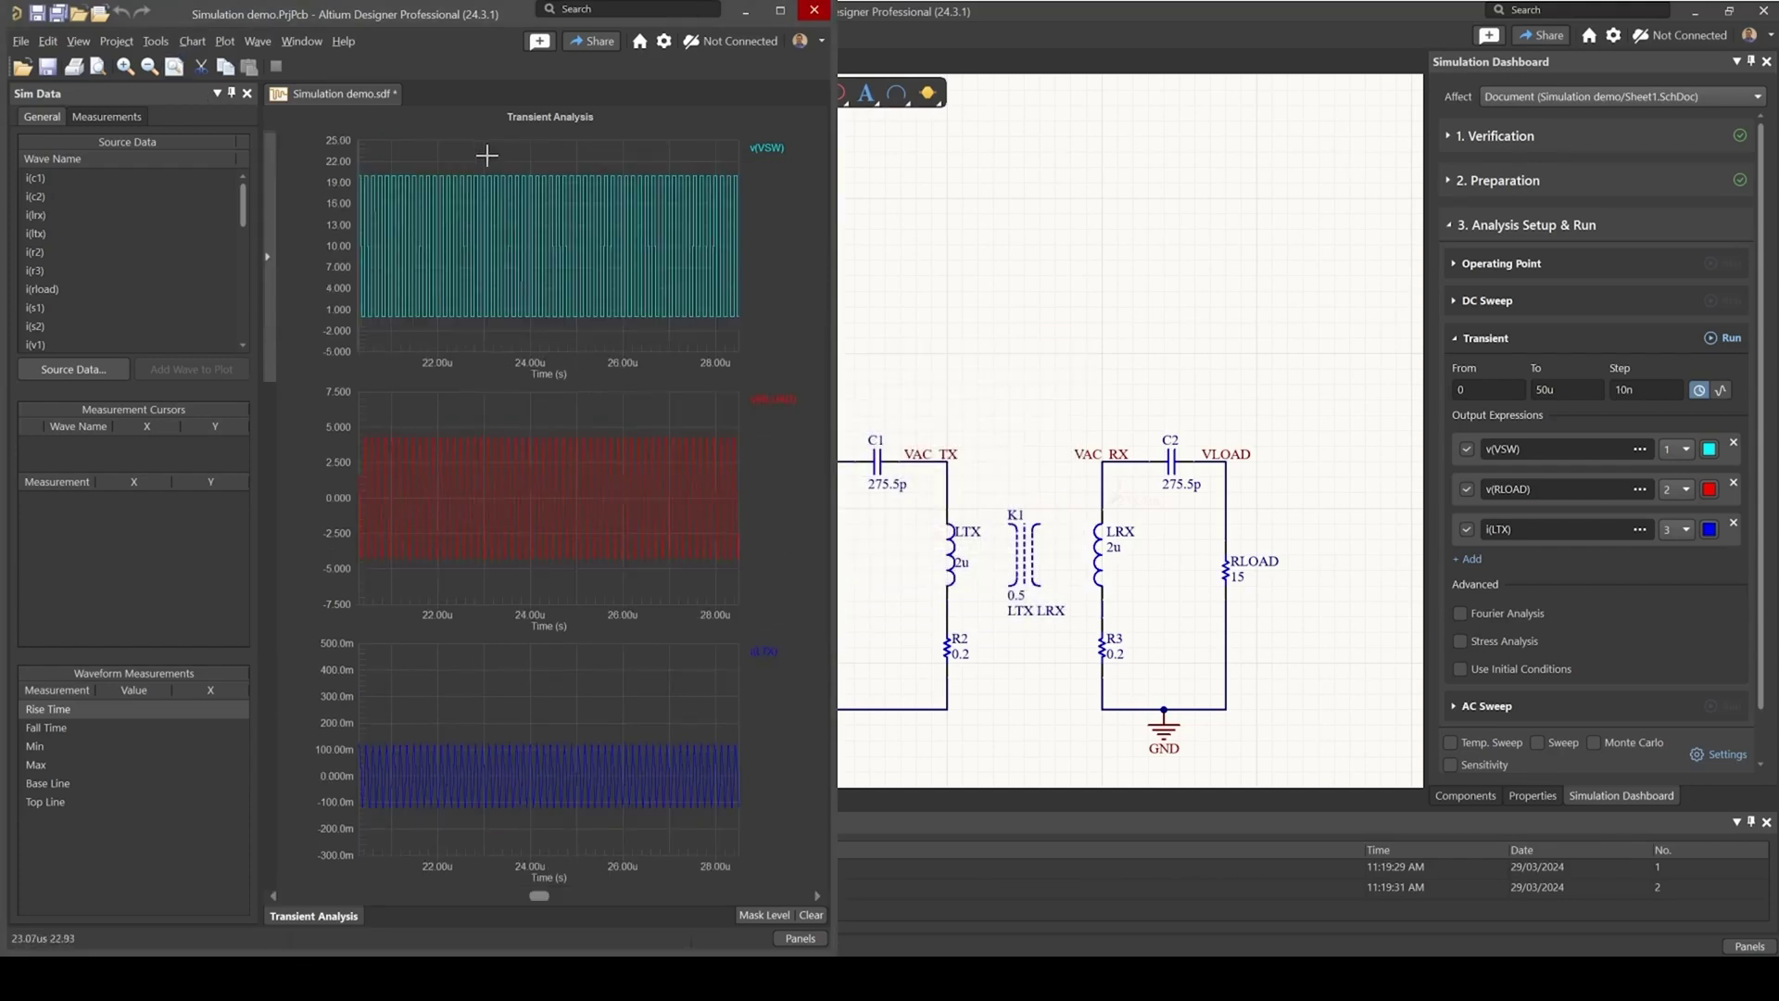
pyautogui.moveTo(485, 155); pyautogui.dragTo(573, 374)
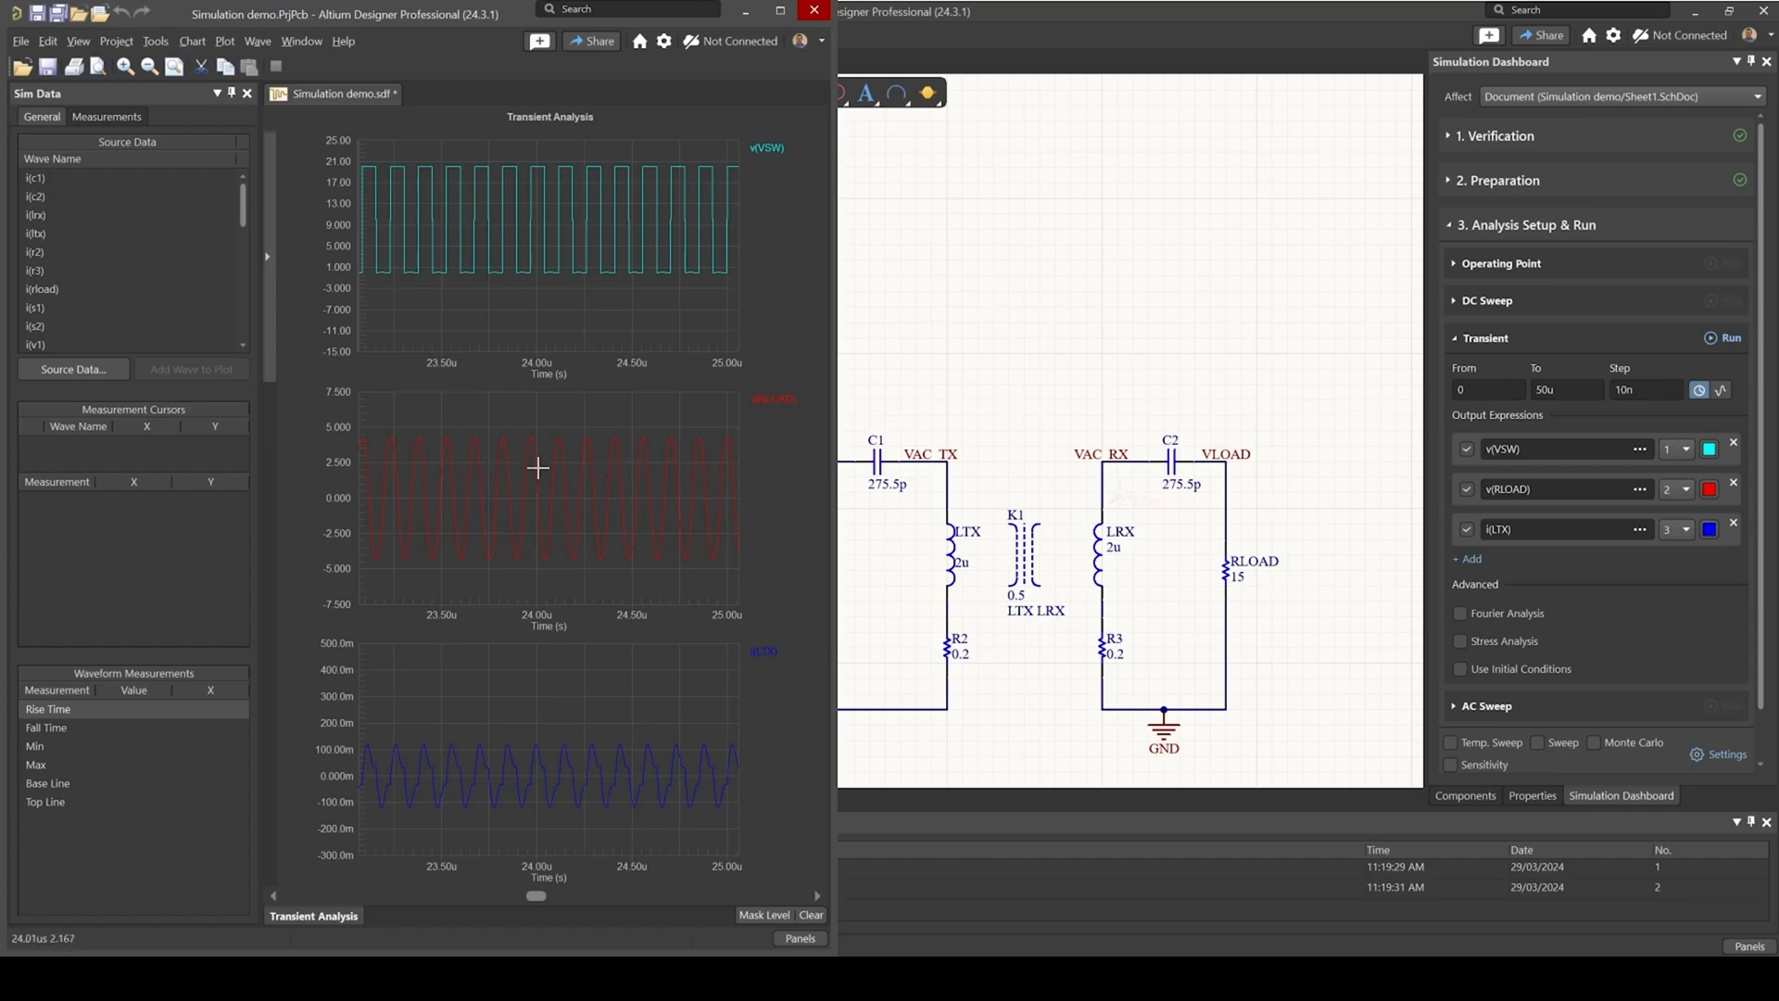